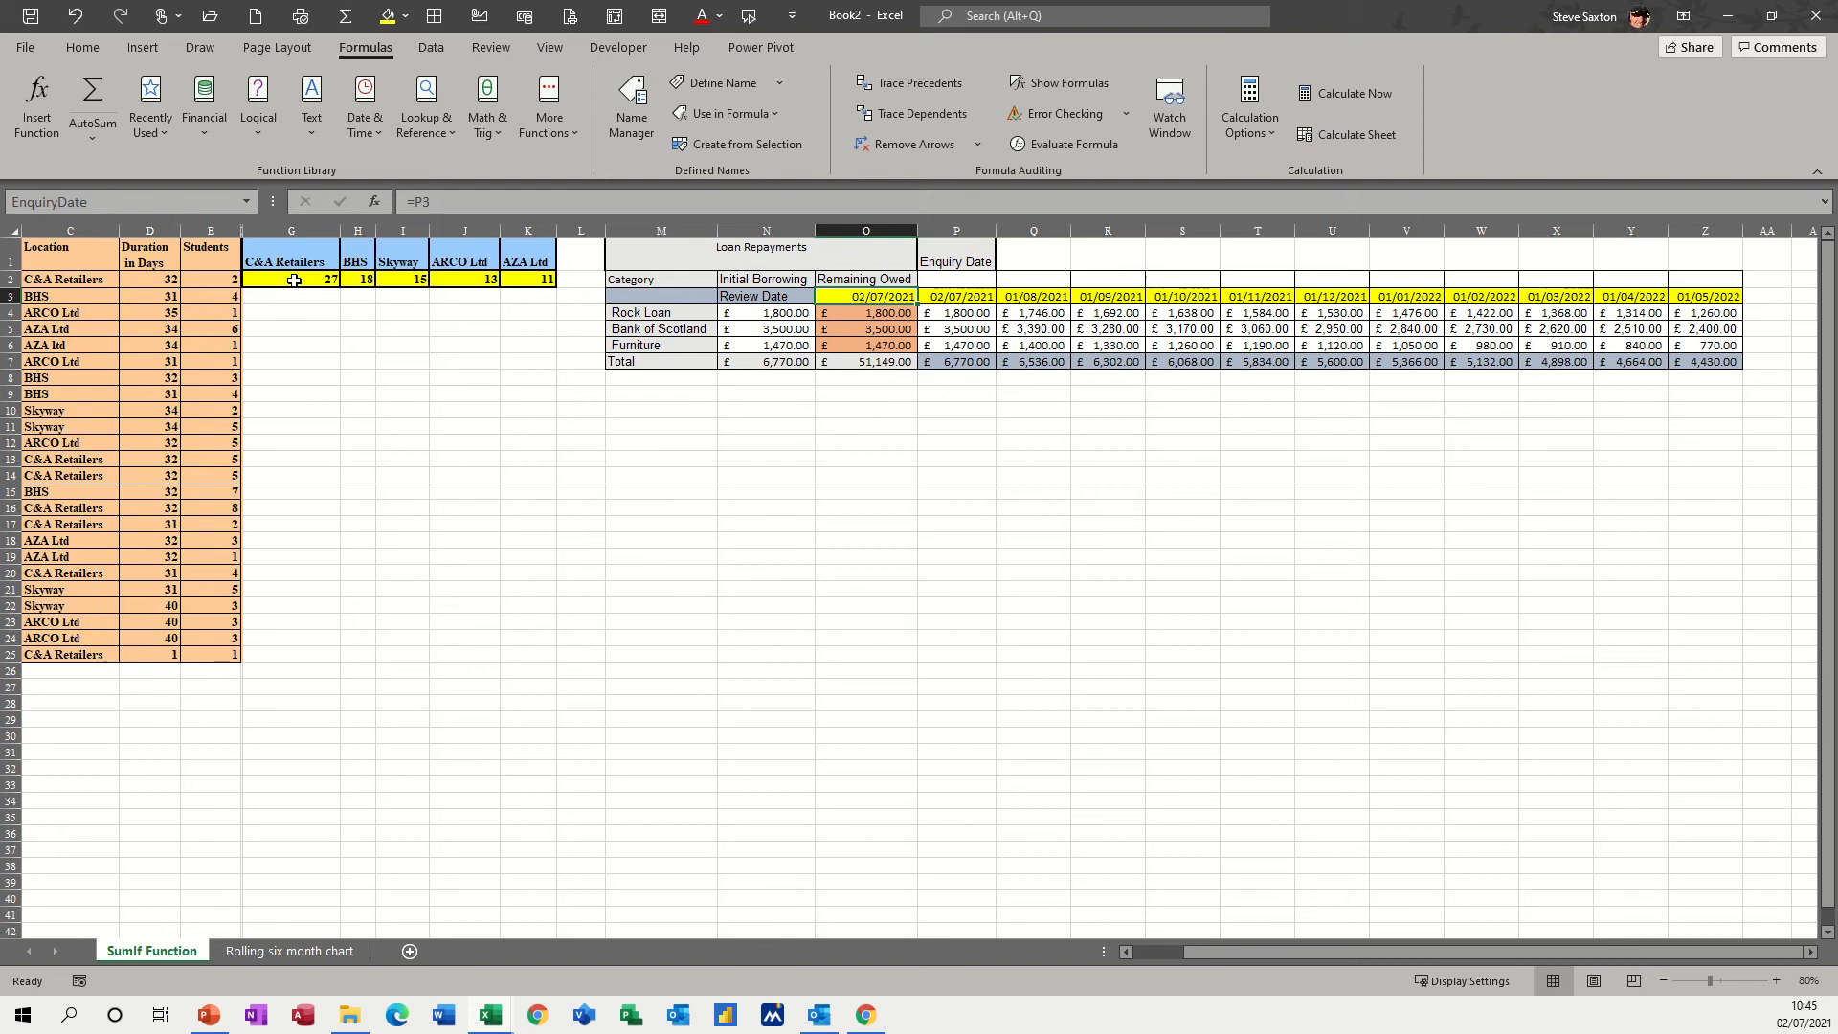
# - Examine the SUMIF formula in G2 and the named ranges covering the Location and Students columns
pyautogui.click(300, 279)
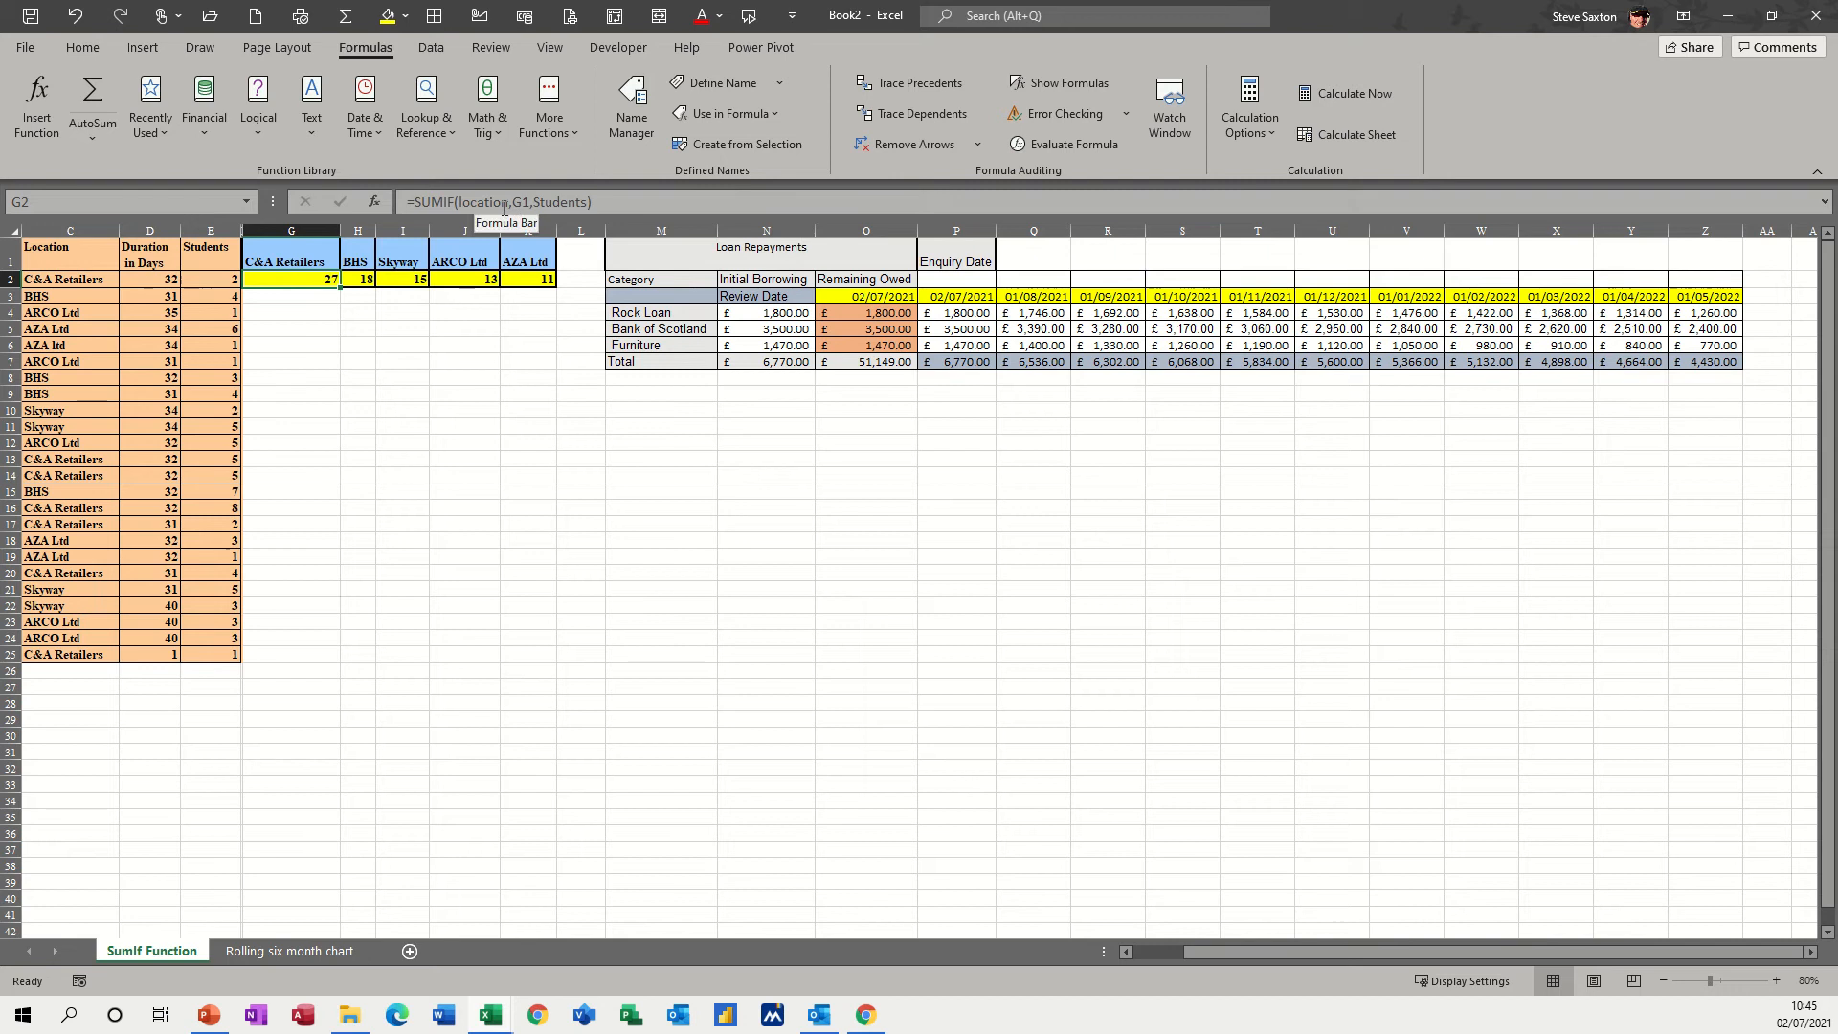
pyautogui.click(74, 228)
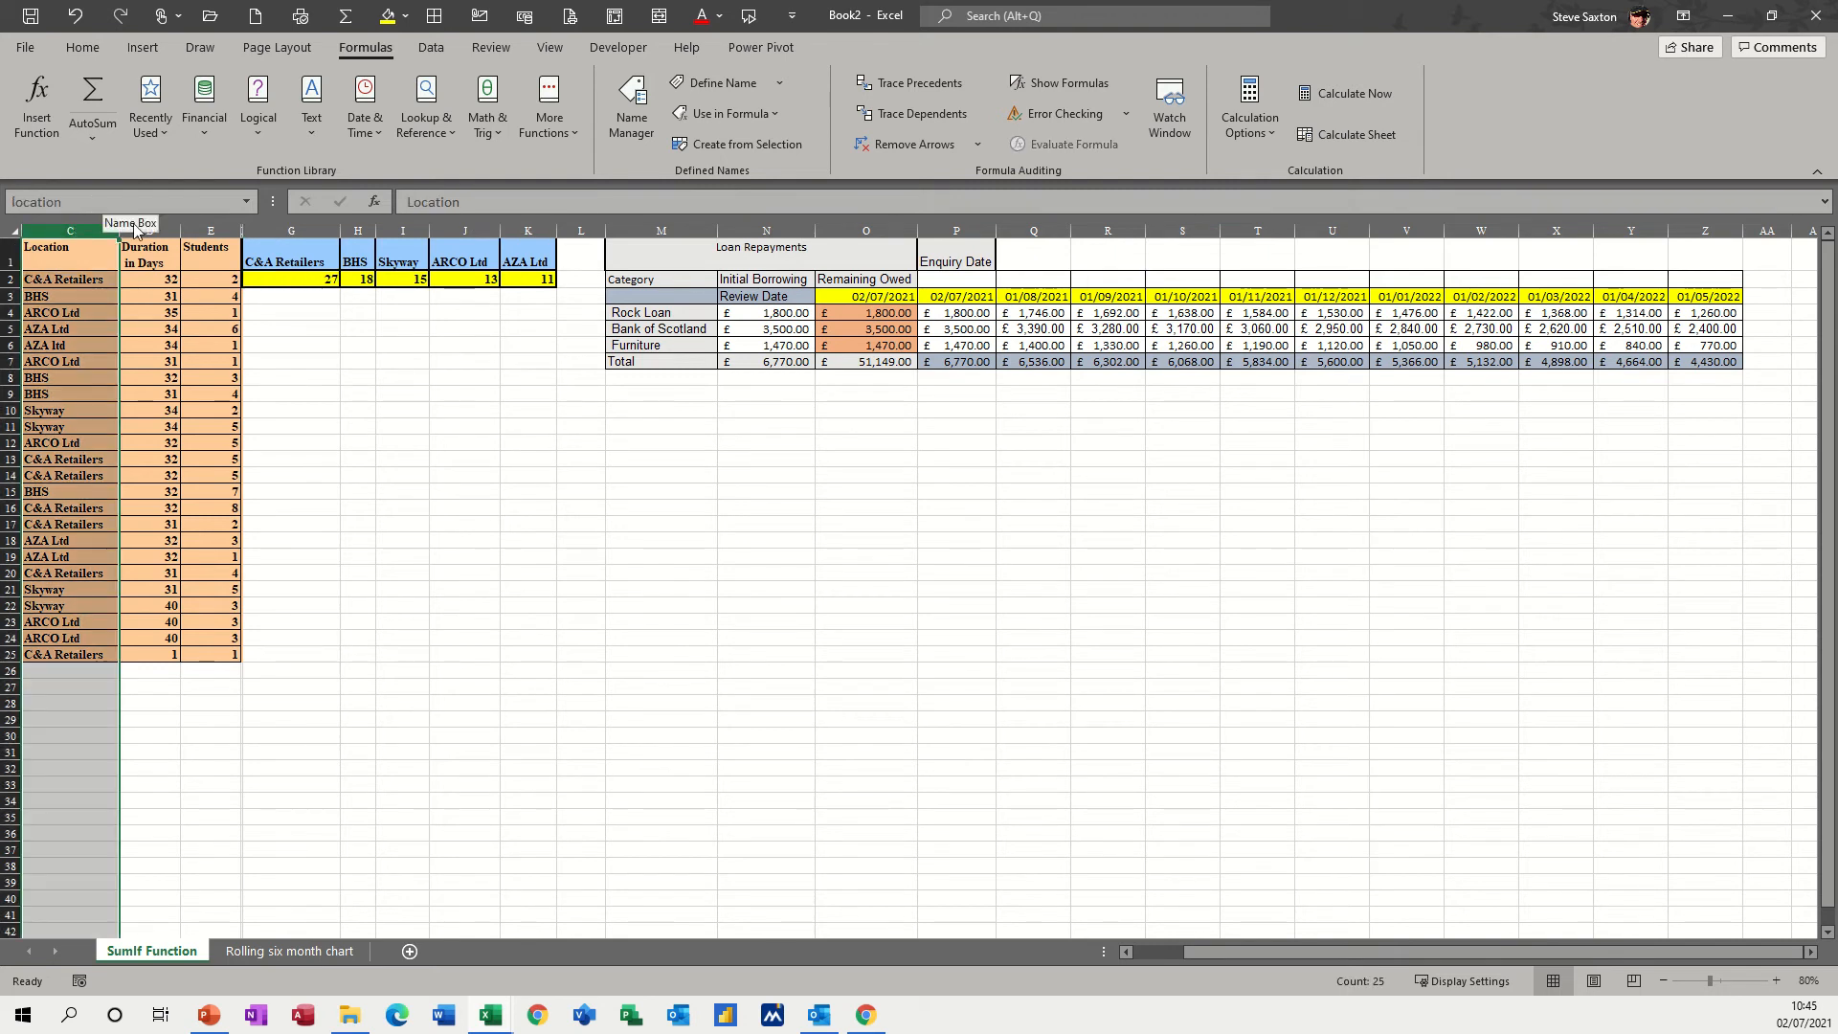
pyautogui.click(211, 230)
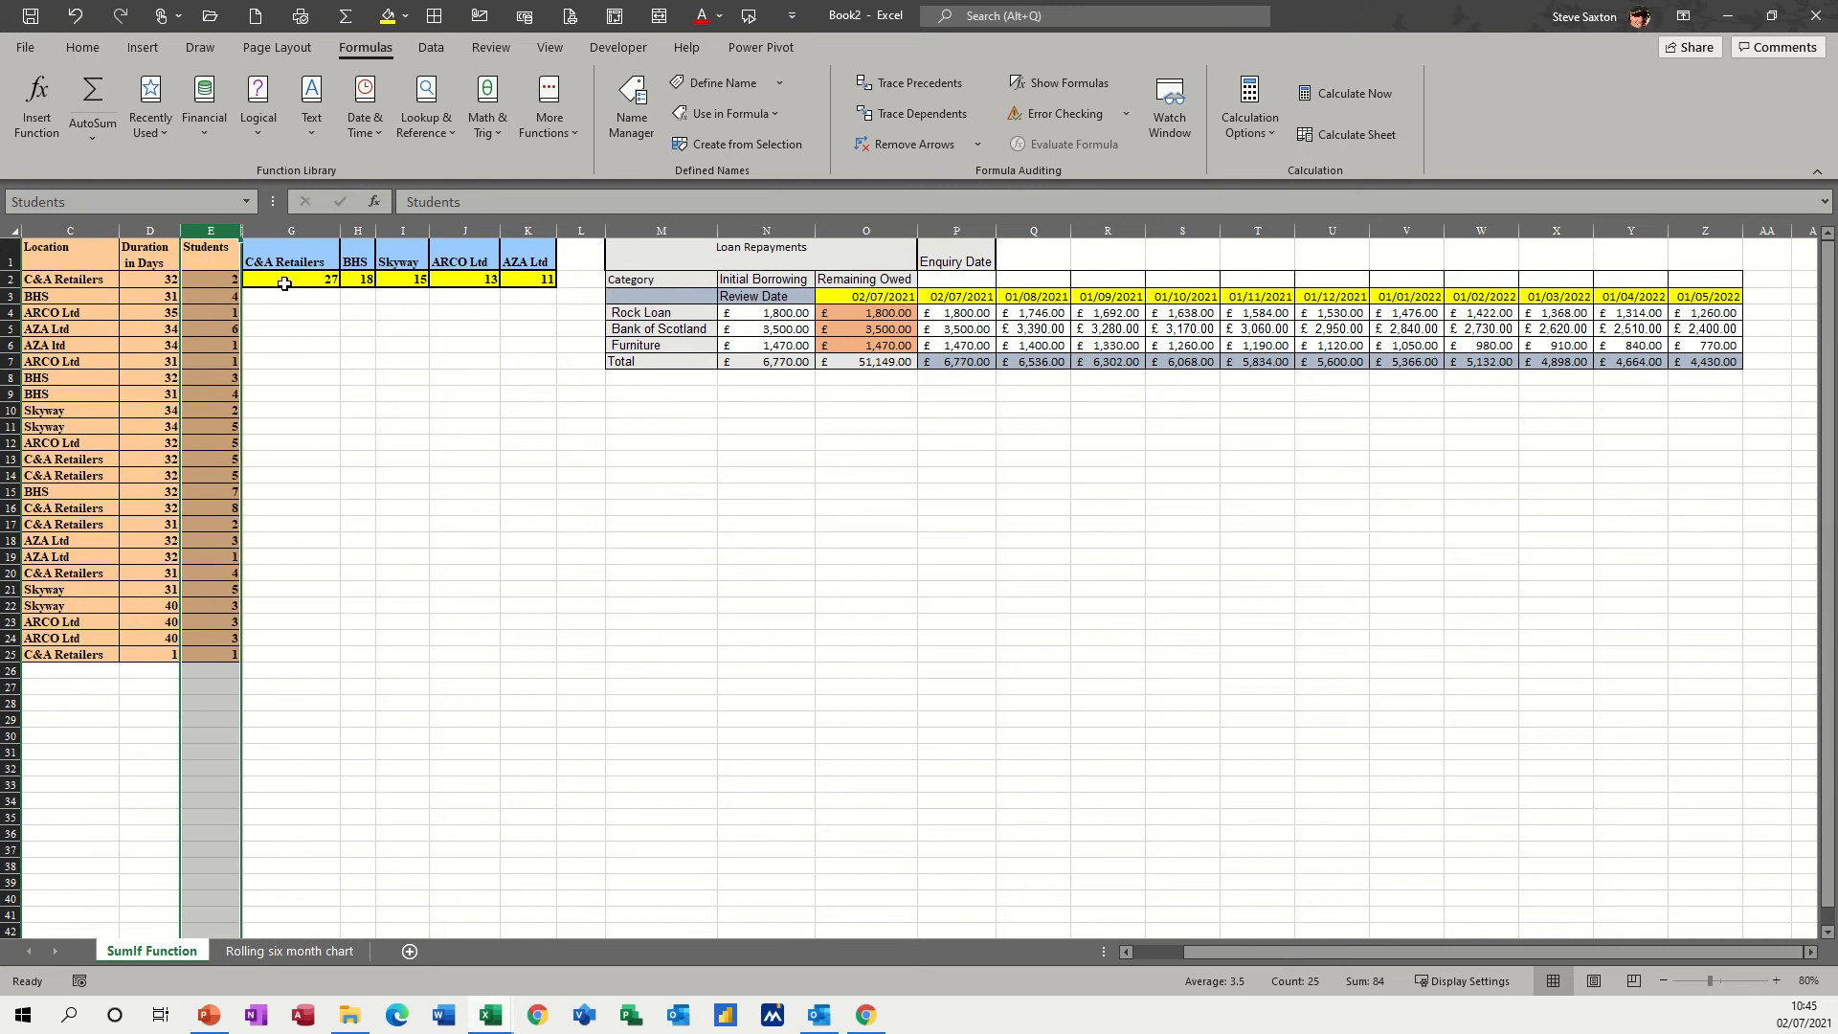
pyautogui.click(285, 278)
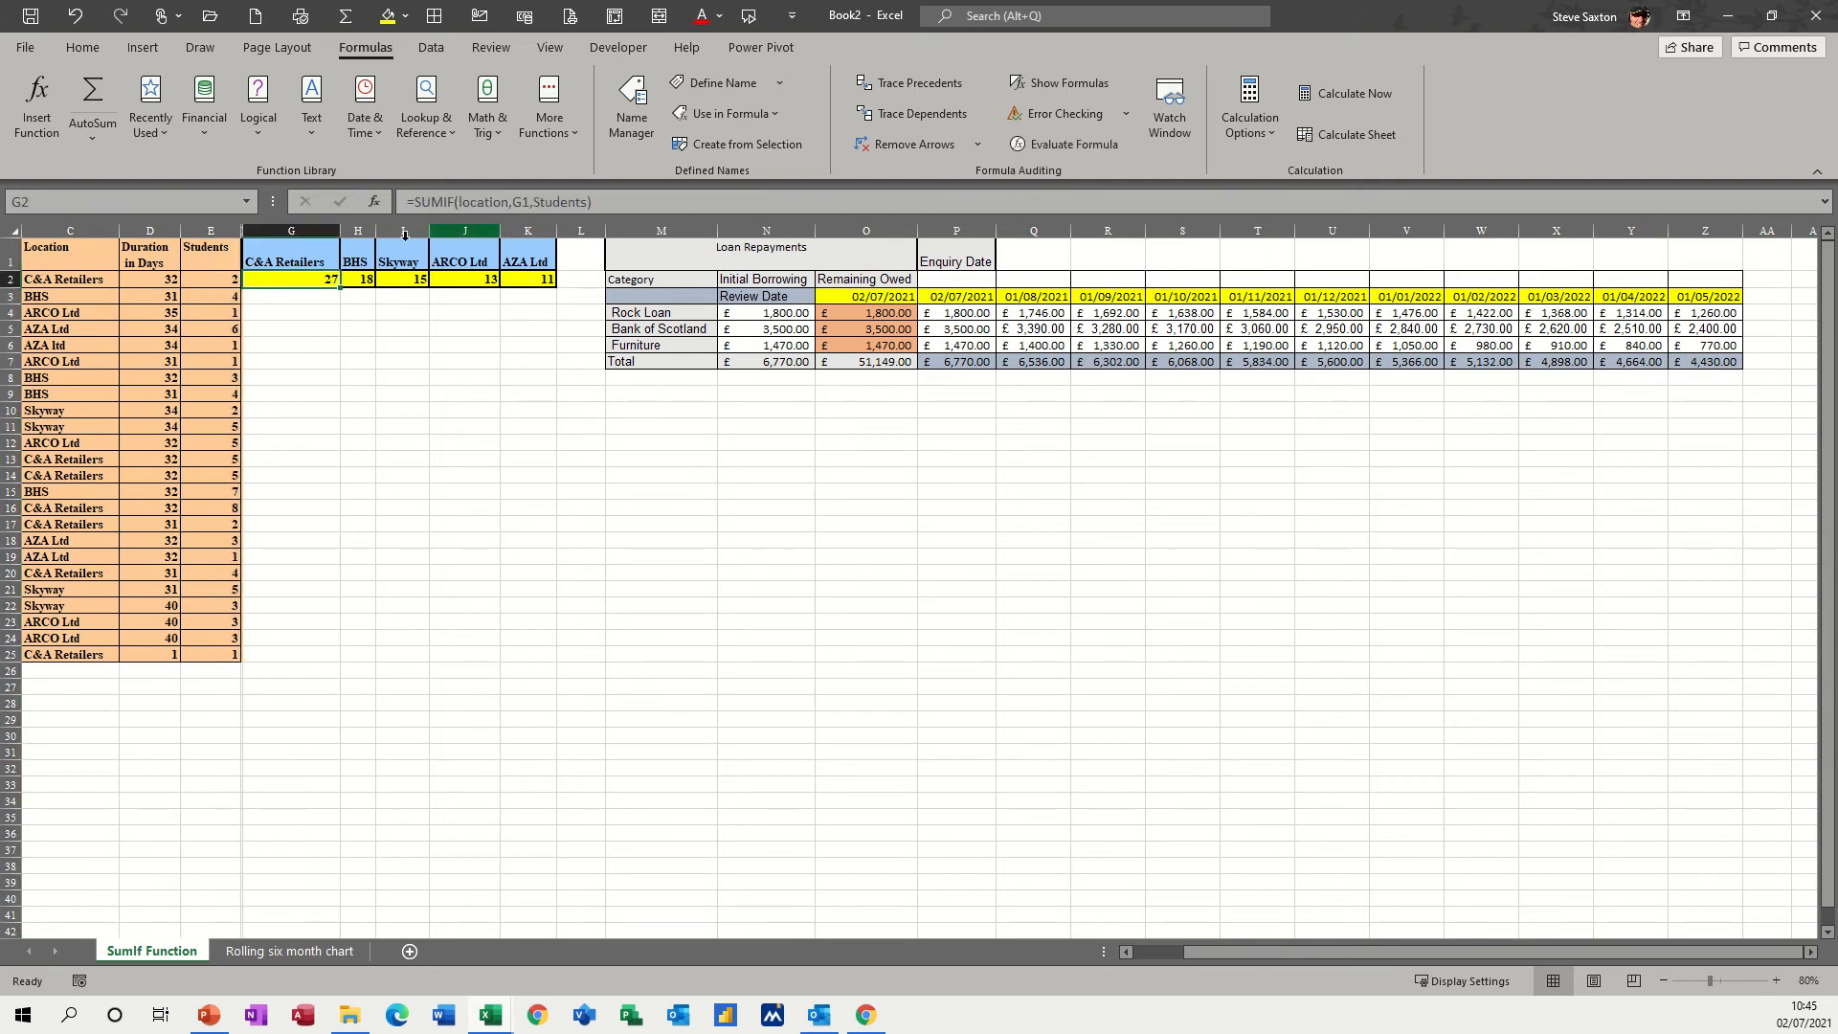
# - Enter the formula =SUMIF(C2:C25,"BHS",E2:E25) in cell G5 to total the BHS students
pyautogui.click(313, 330)
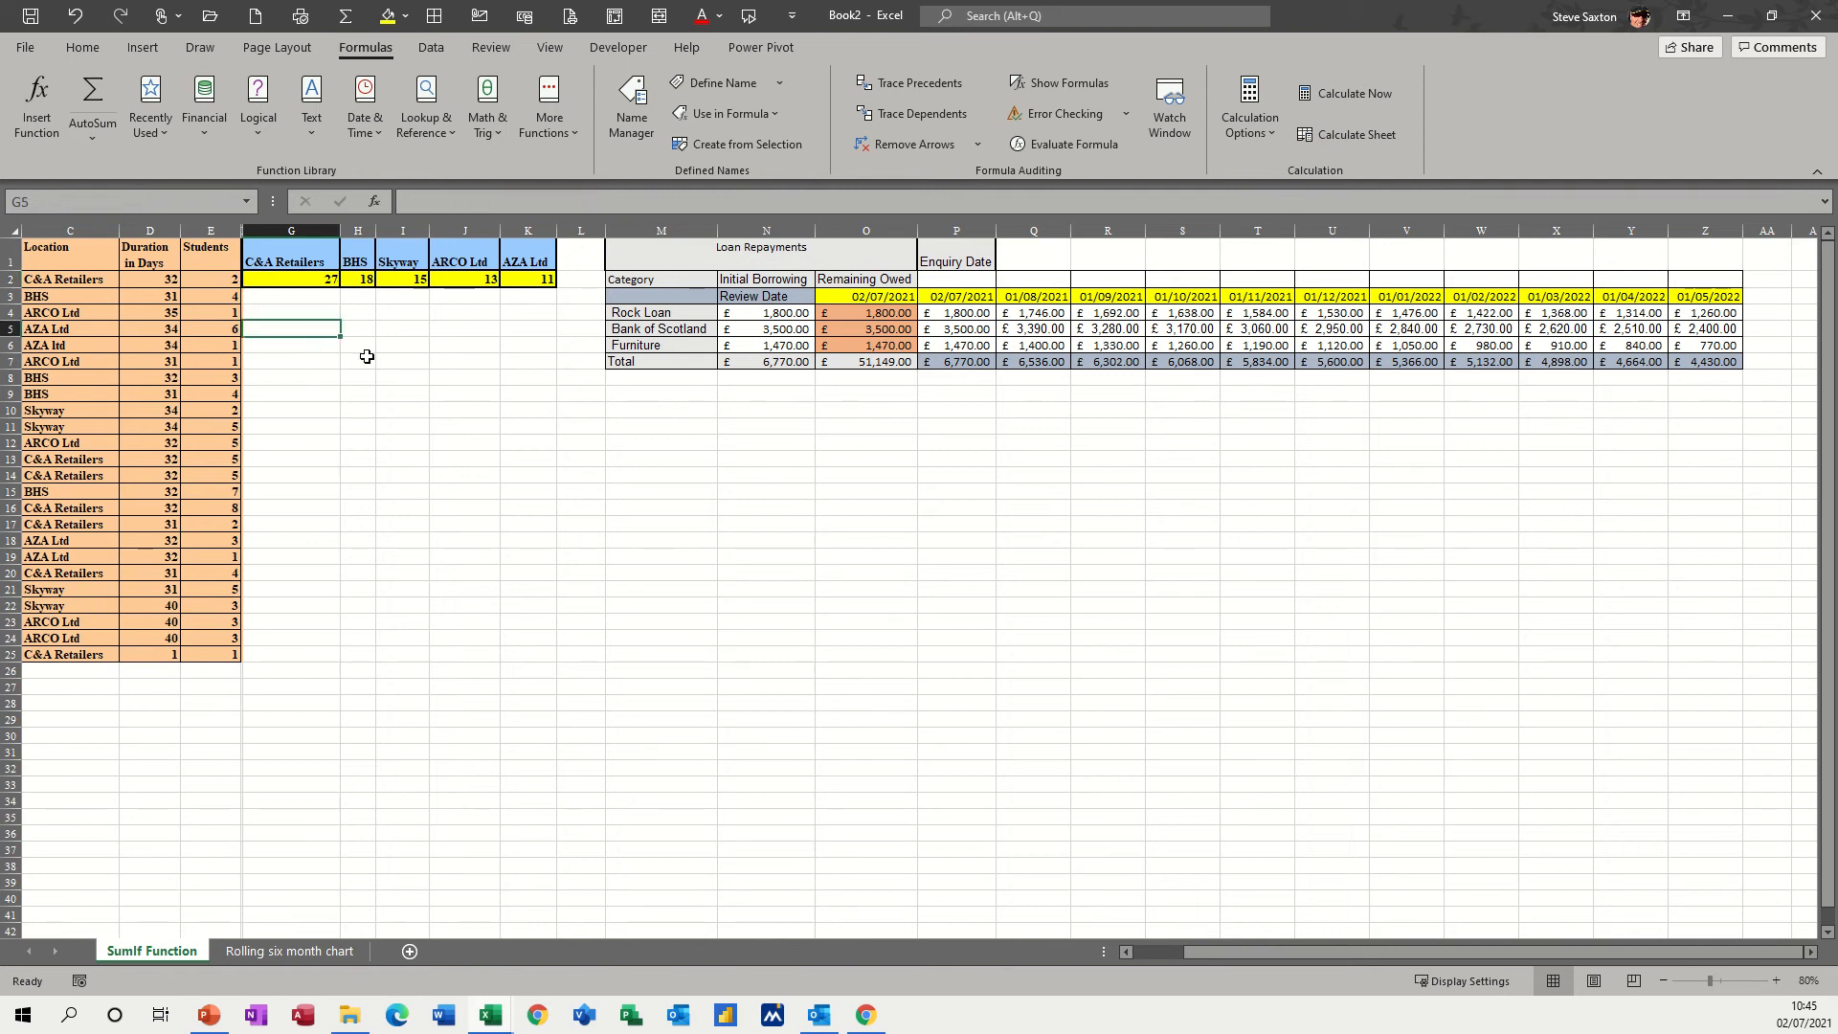
pyautogui.write('=sumif')
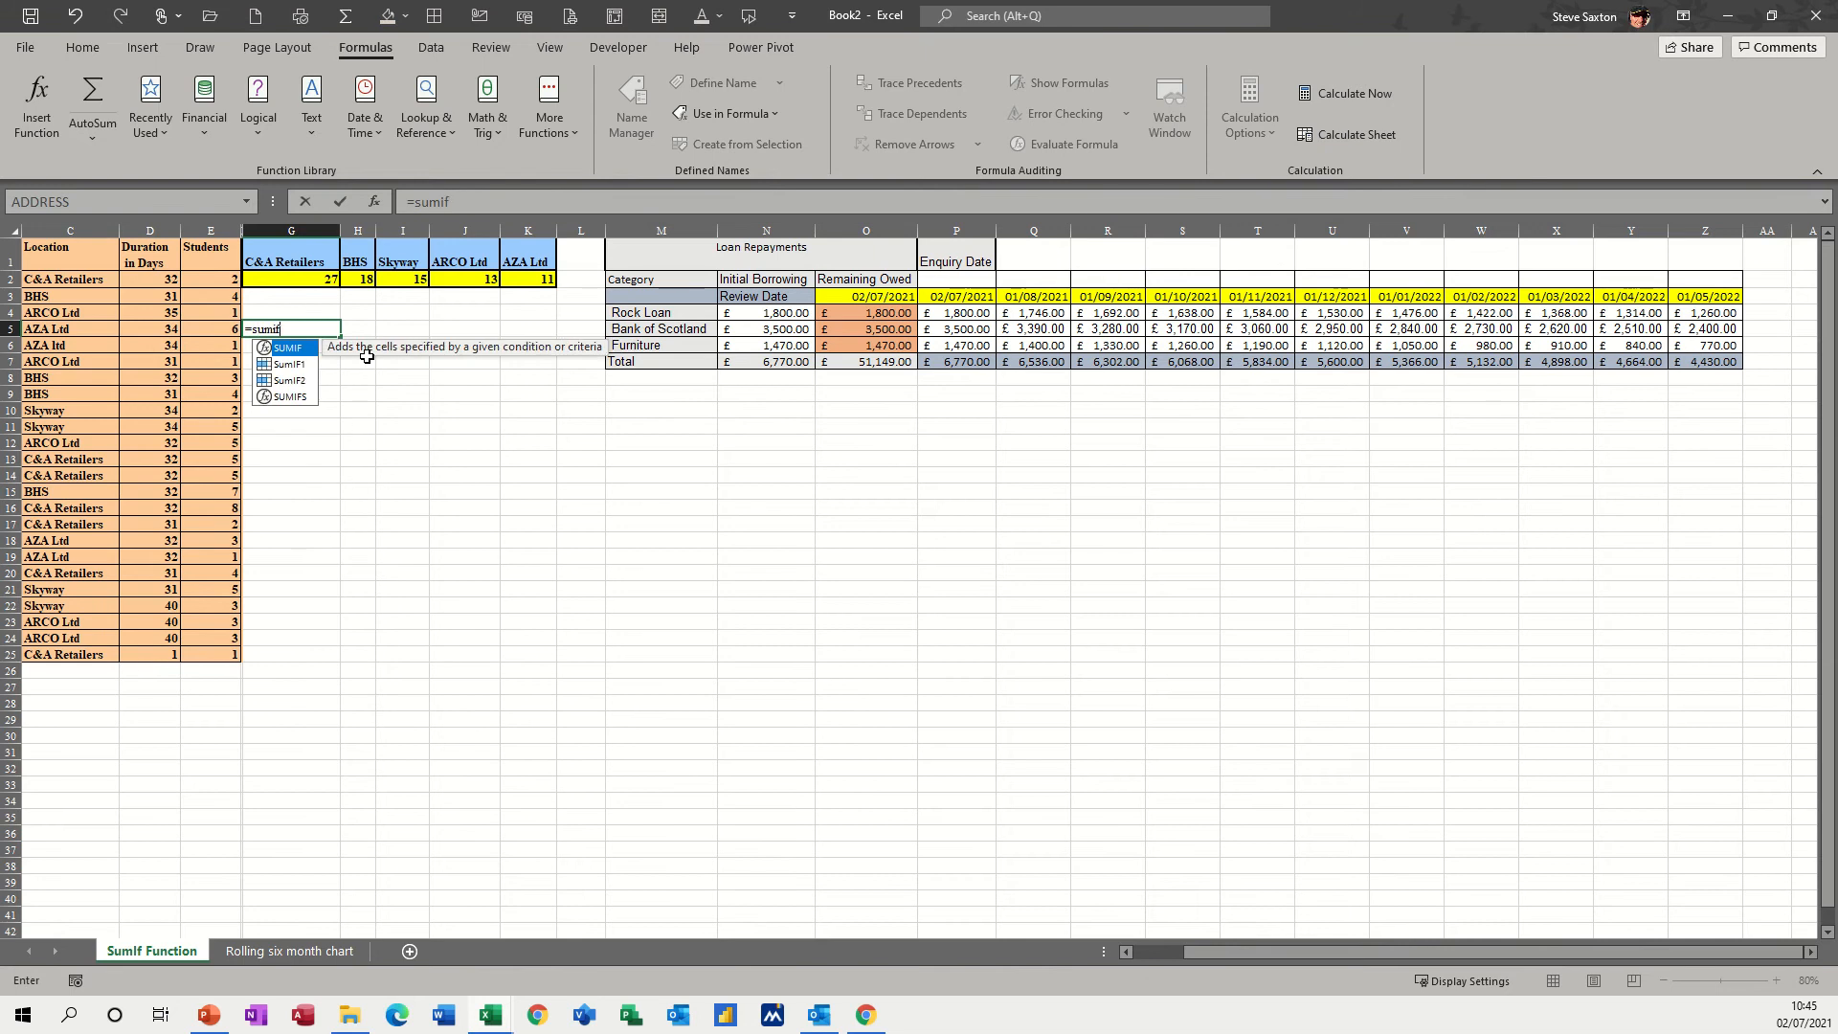
pyautogui.write('(')
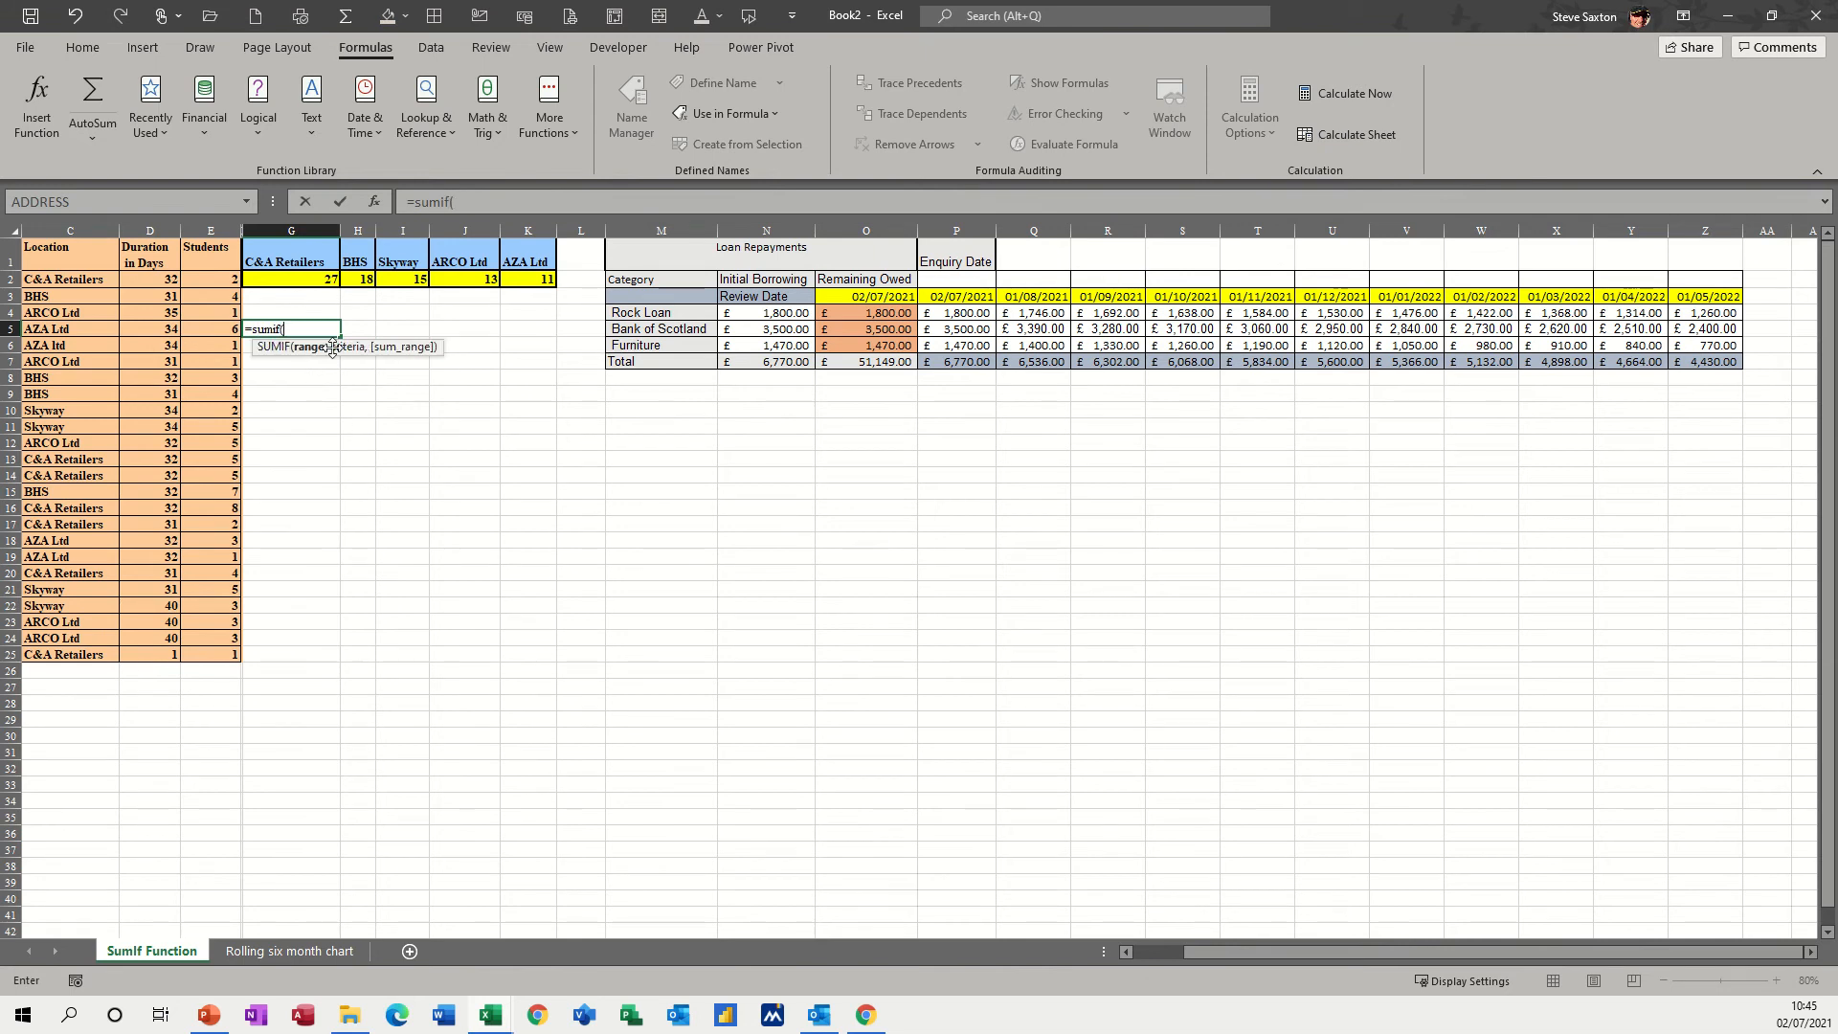
pyautogui.moveTo(84, 276); pyautogui.dragTo(73, 654)
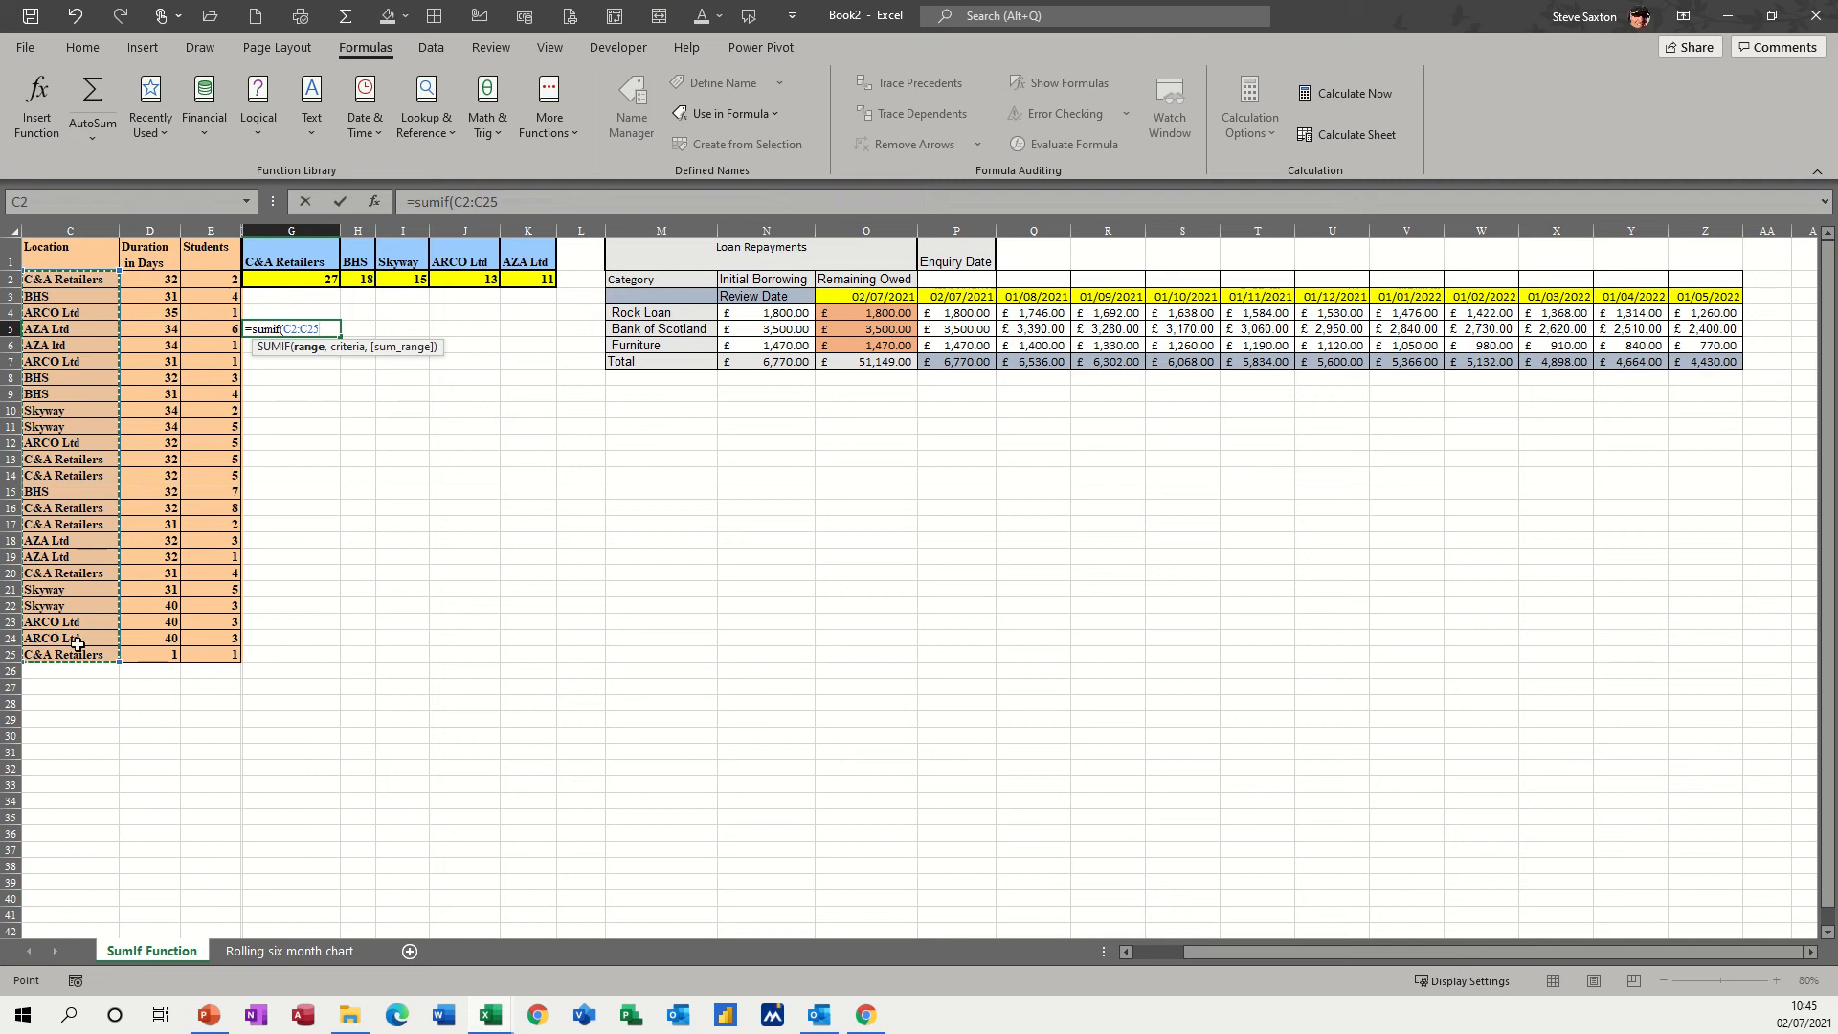
pyautogui.write(',"BHS')
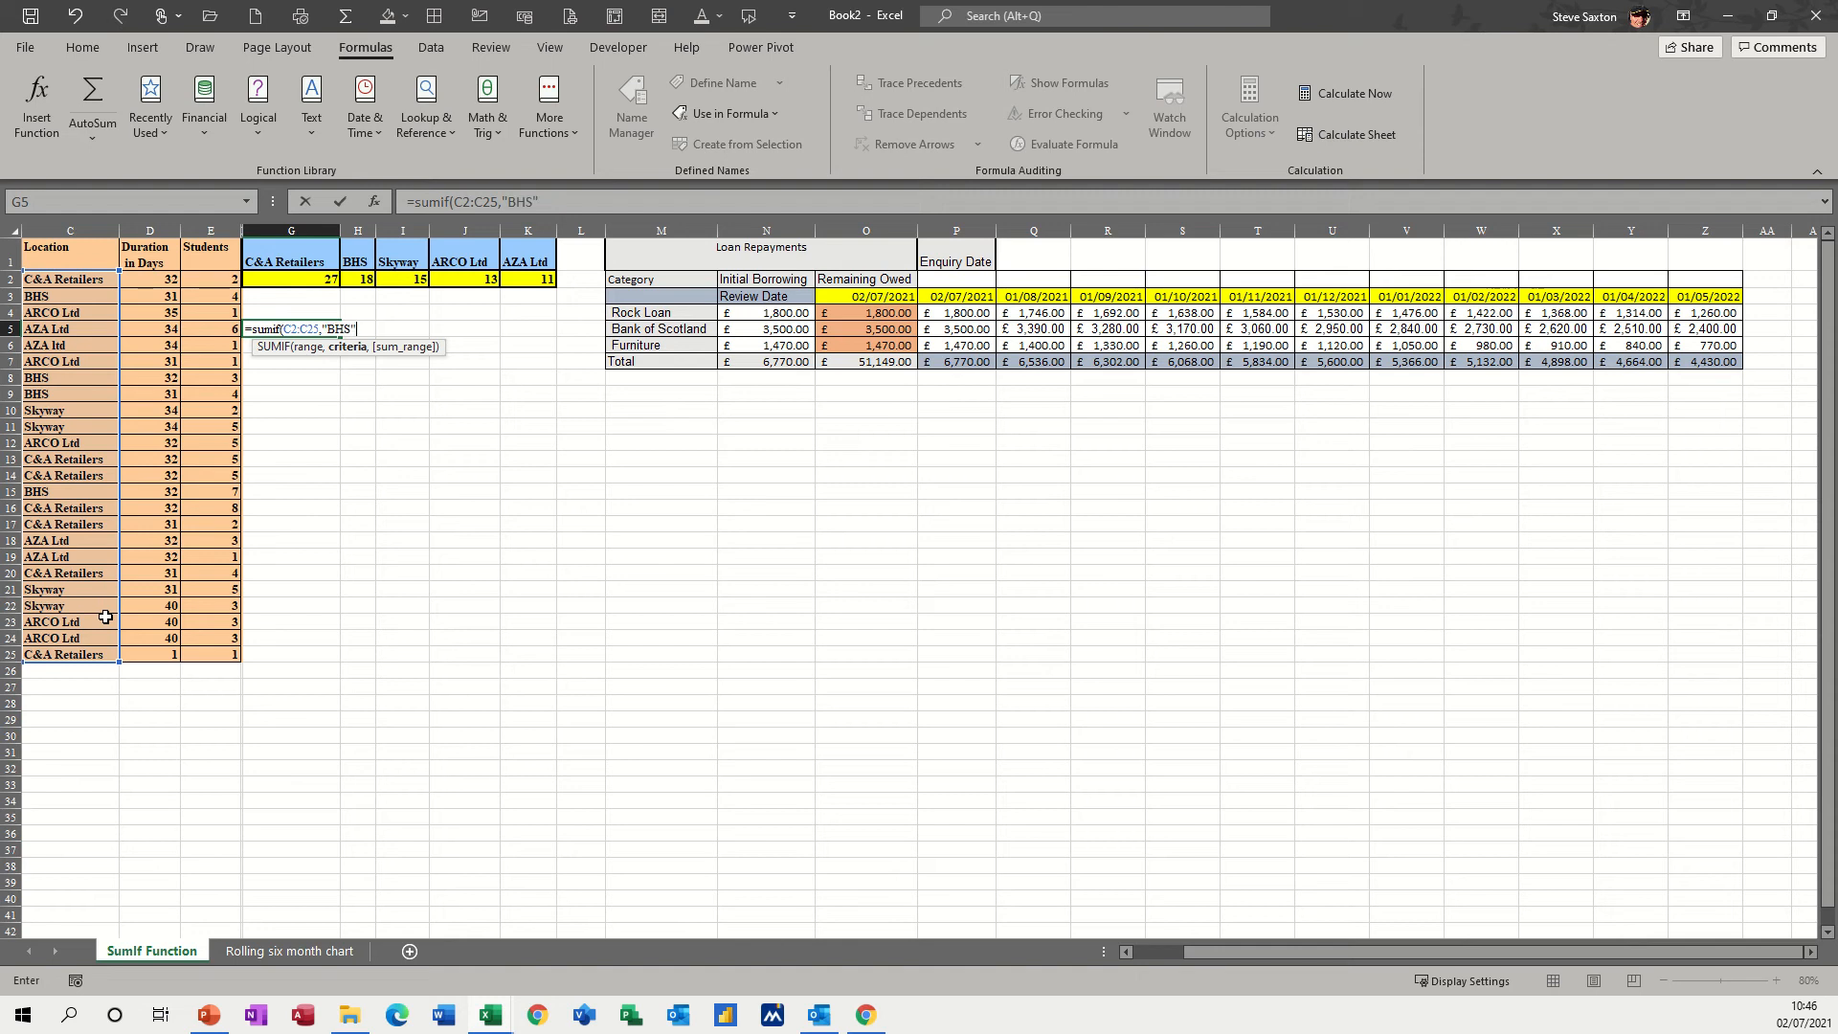
pyautogui.write(',')
pyautogui.moveTo(220, 279); pyautogui.dragTo(210, 657)
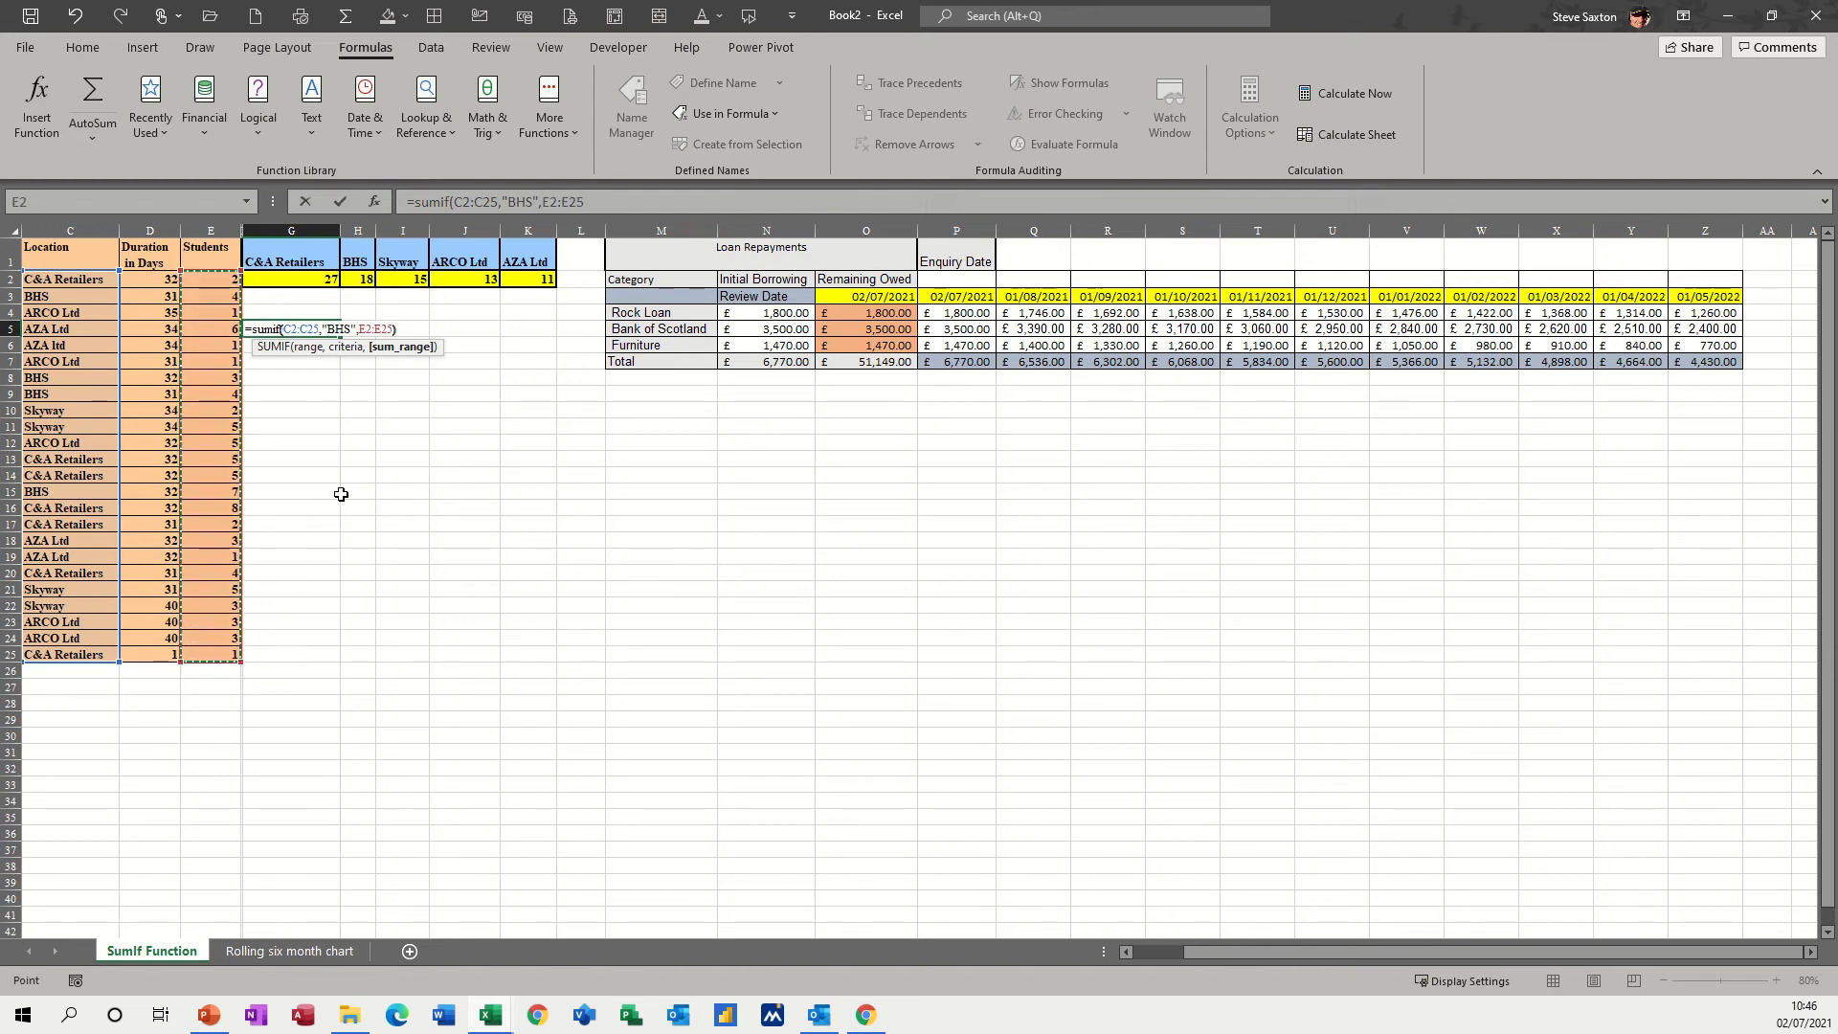
pyautogui.write(')')
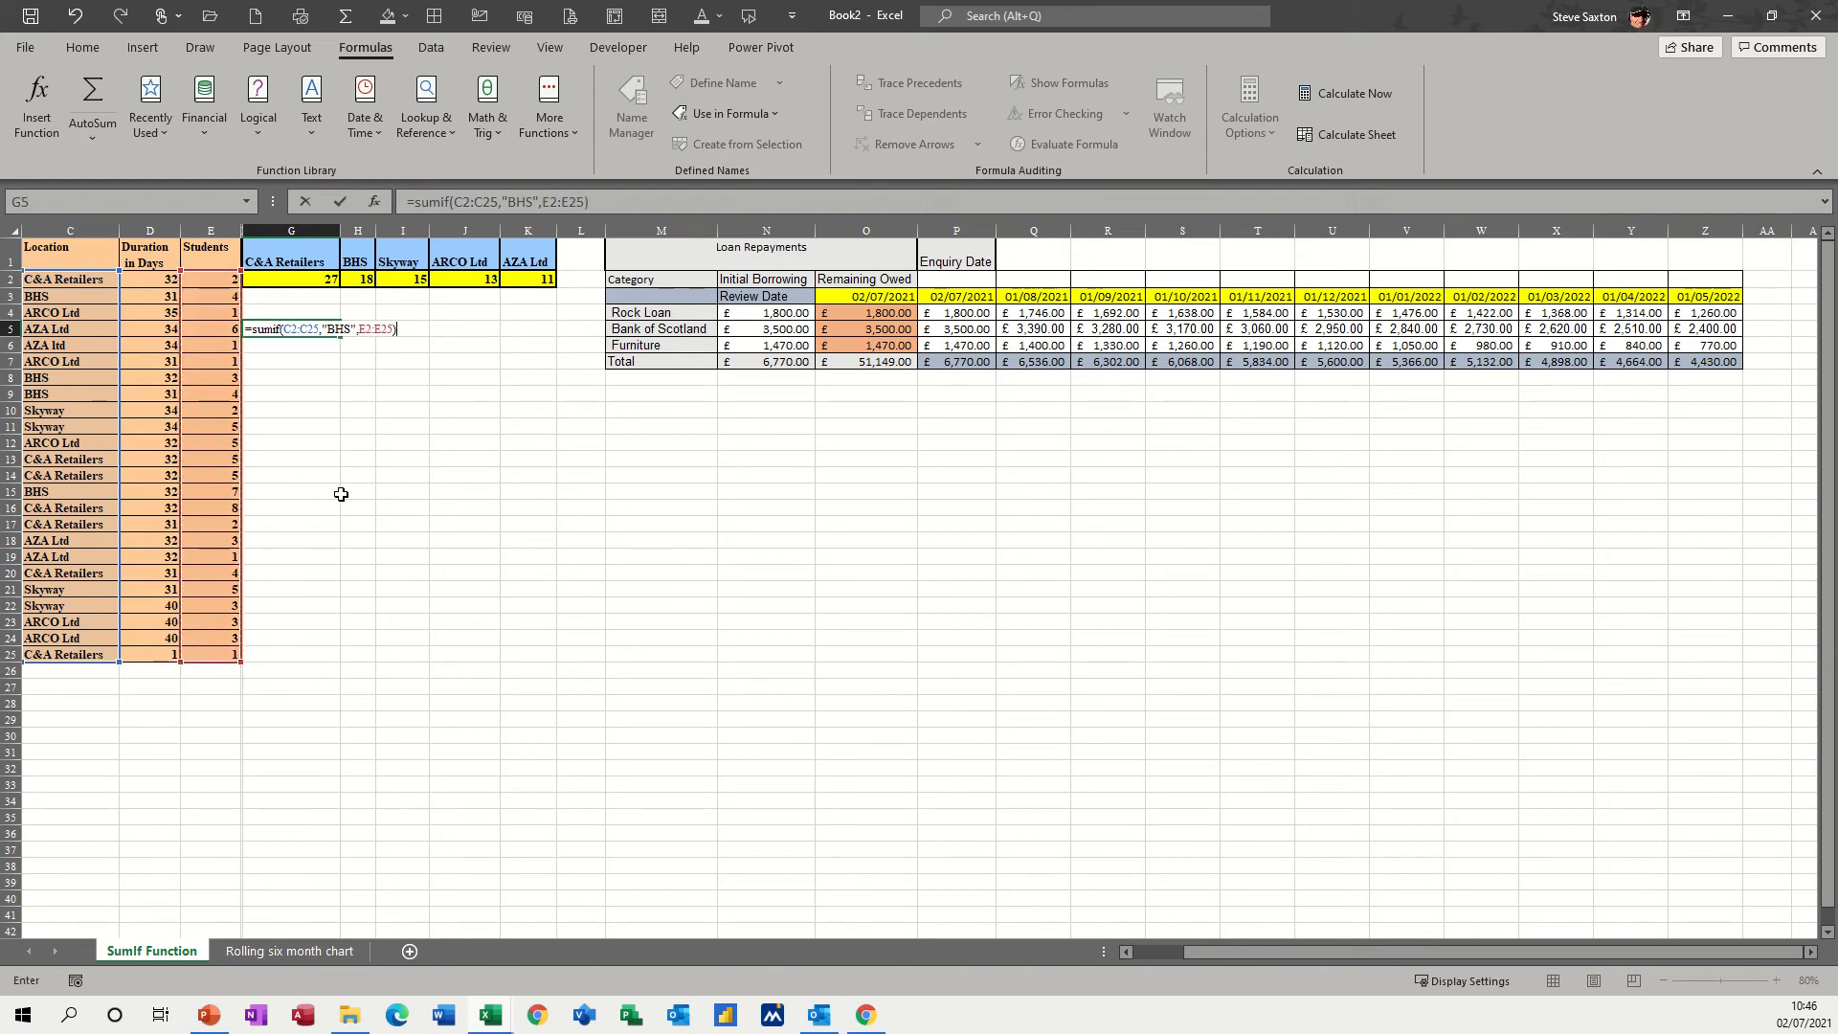
pyautogui.click(339, 202)
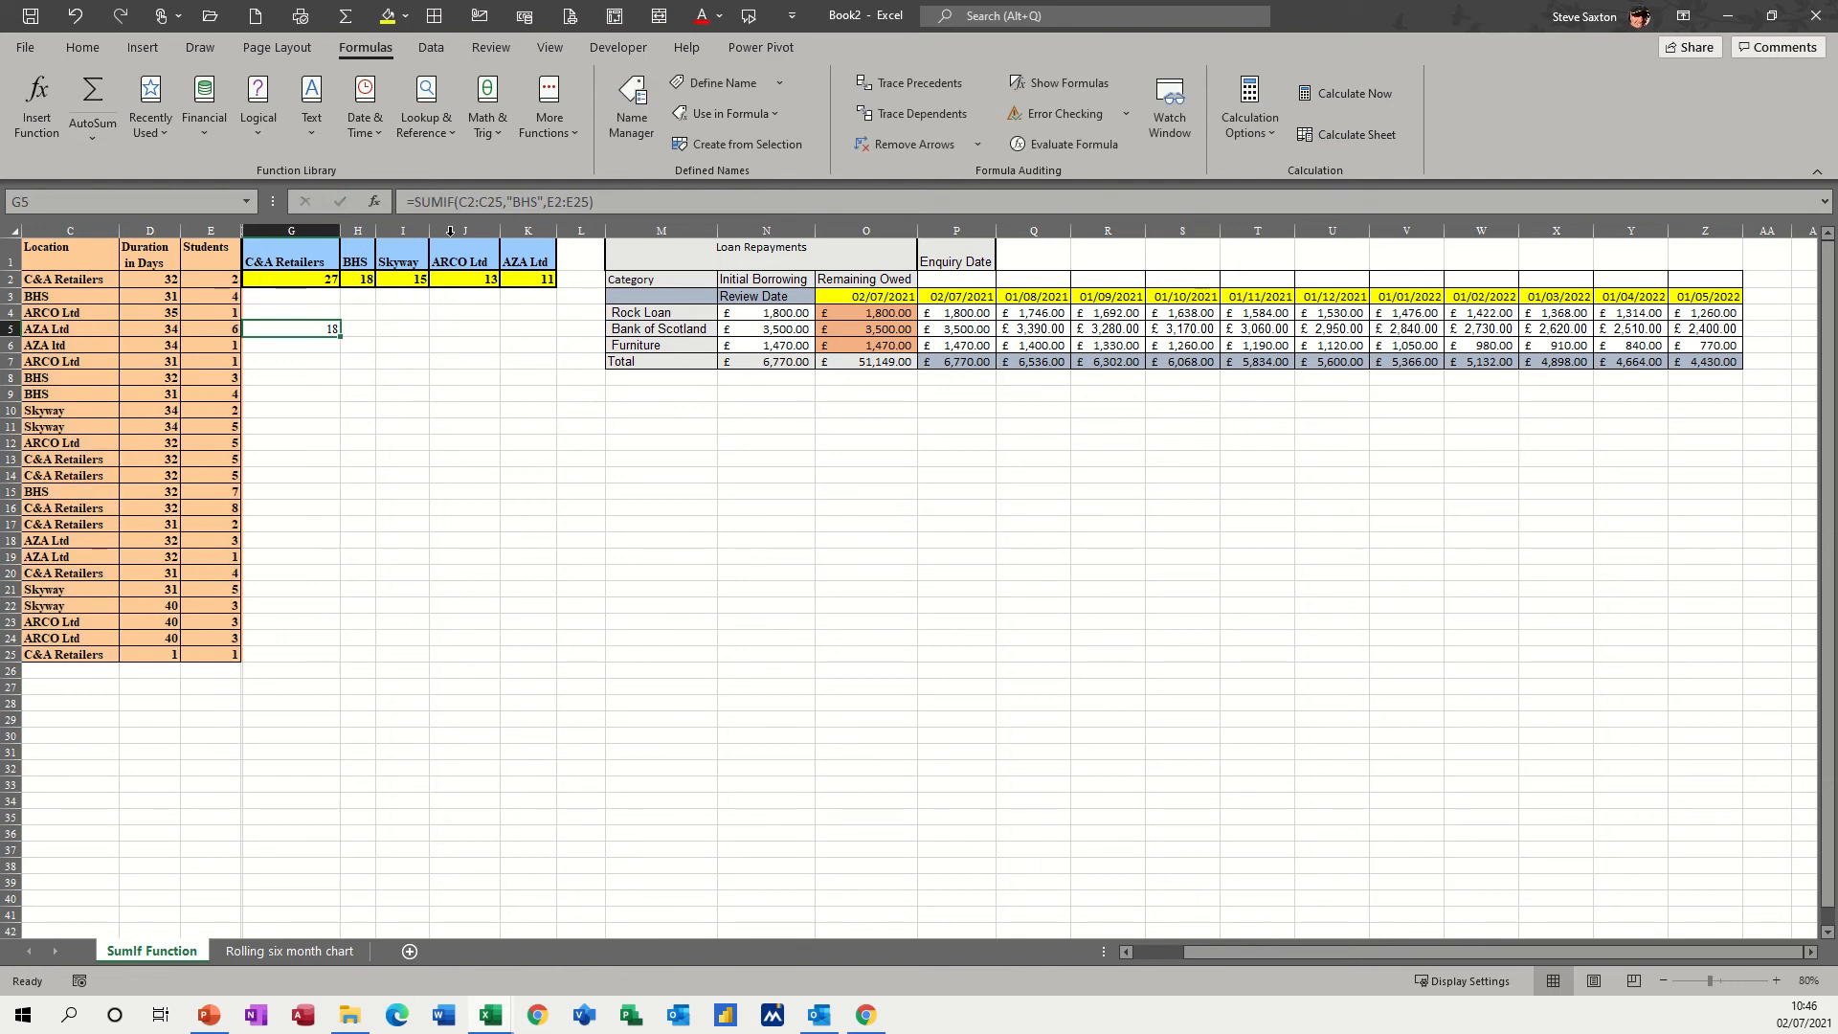
# - Fill the G5 formula across to J5 to test its references, and clear the trial results
pyautogui.moveTo(346, 333); pyautogui.dragTo(483, 335)
pyautogui.click(312, 331)
pyautogui.click(367, 330)
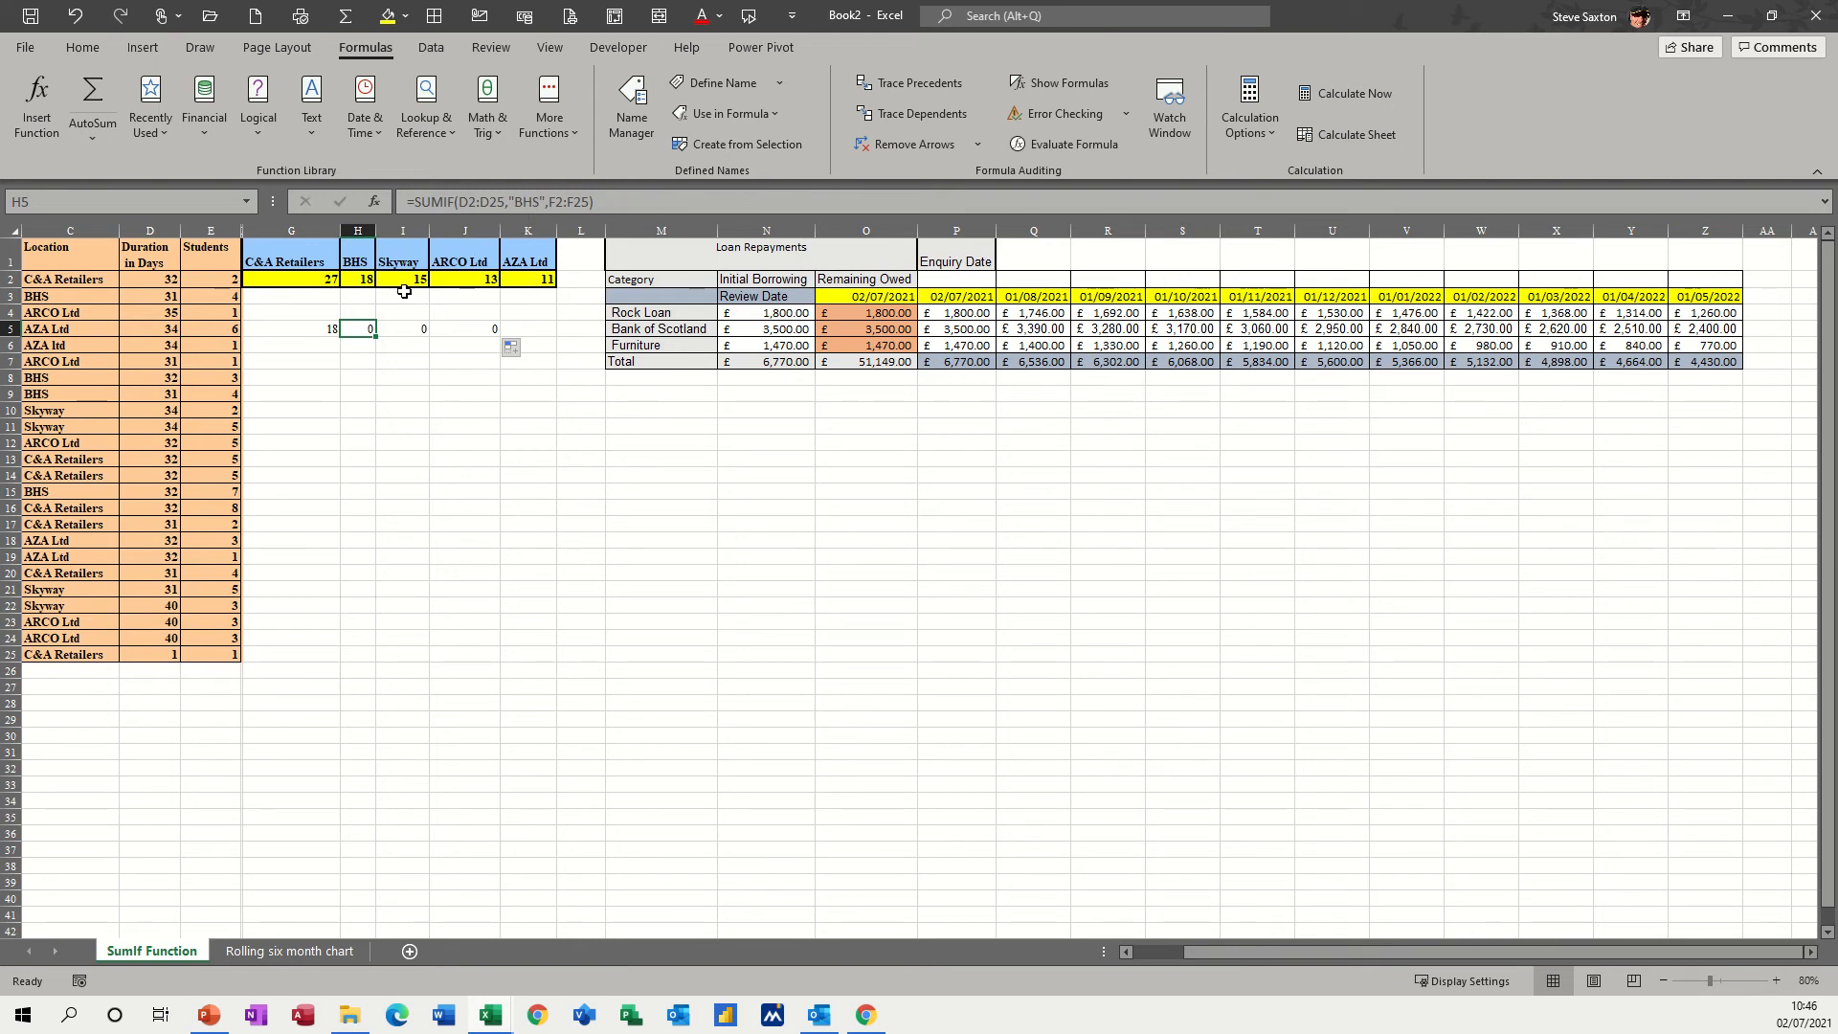
pyautogui.moveTo(318, 328); pyautogui.dragTo(483, 339)
pyautogui.press('Delete')
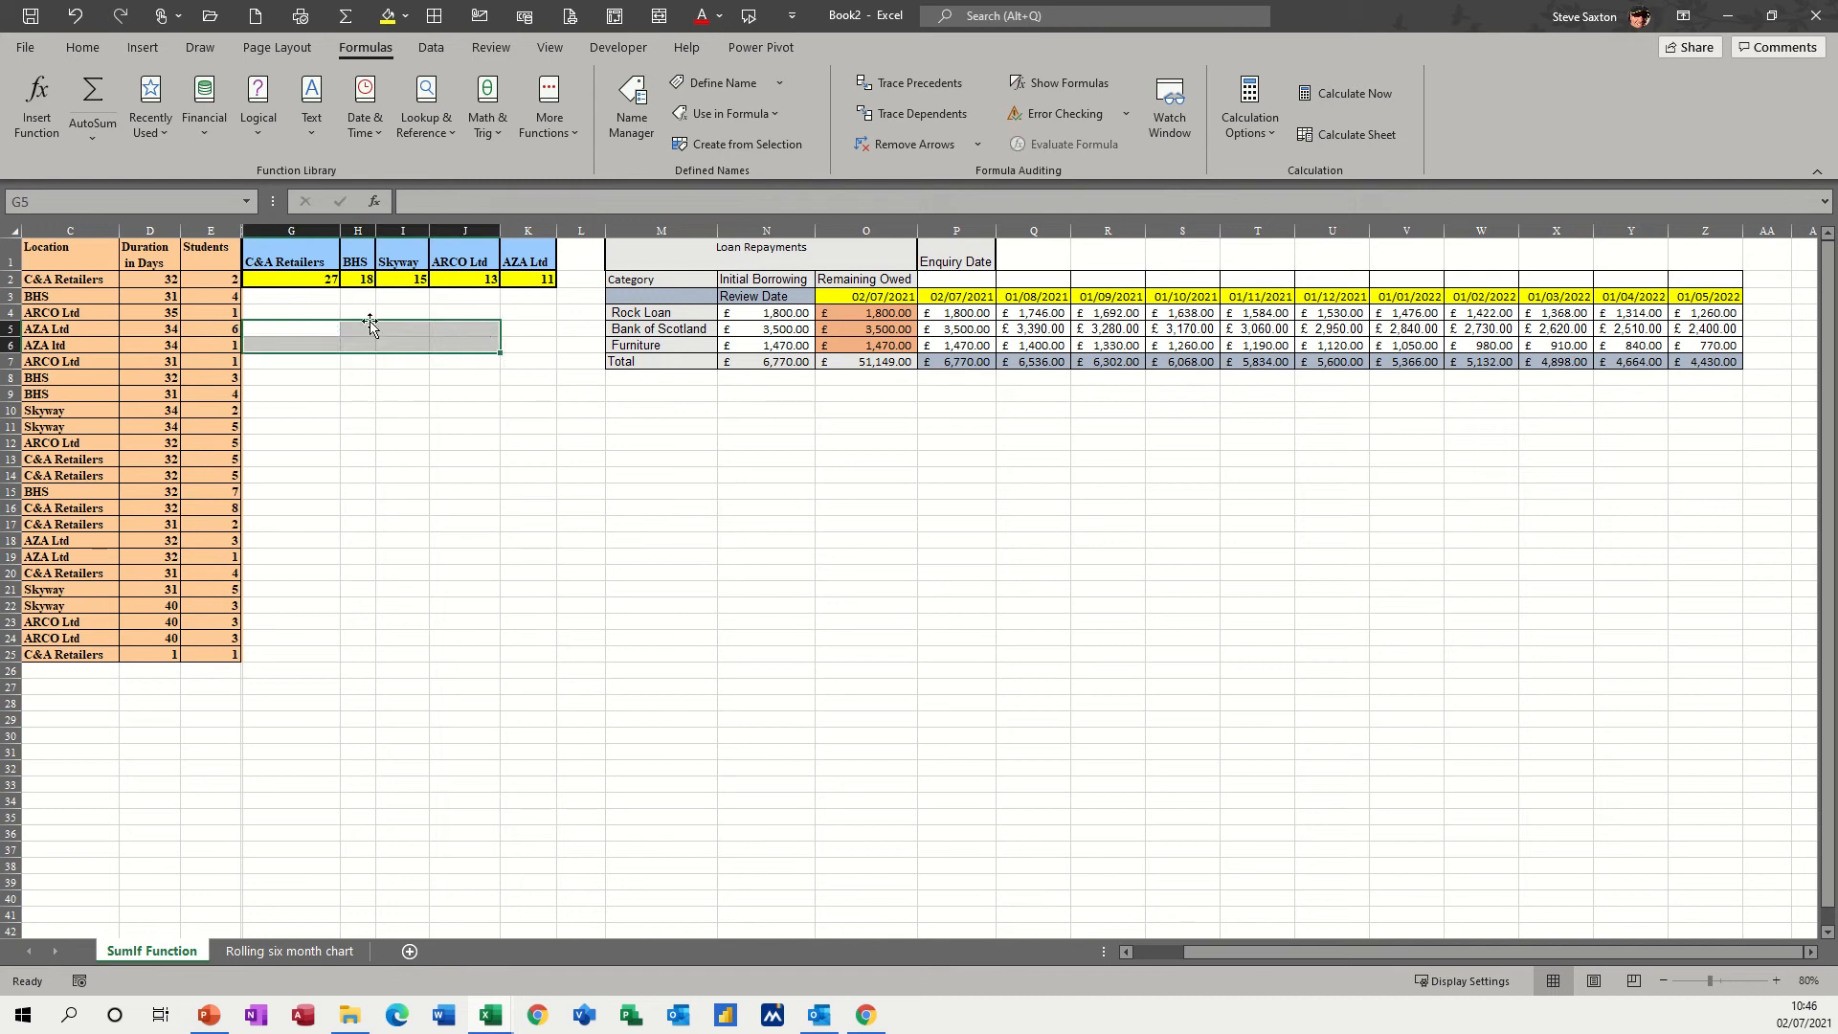
# - Review the company headings in G1:K1 and the range names of the Location and Students columns
pyautogui.click(281, 259)
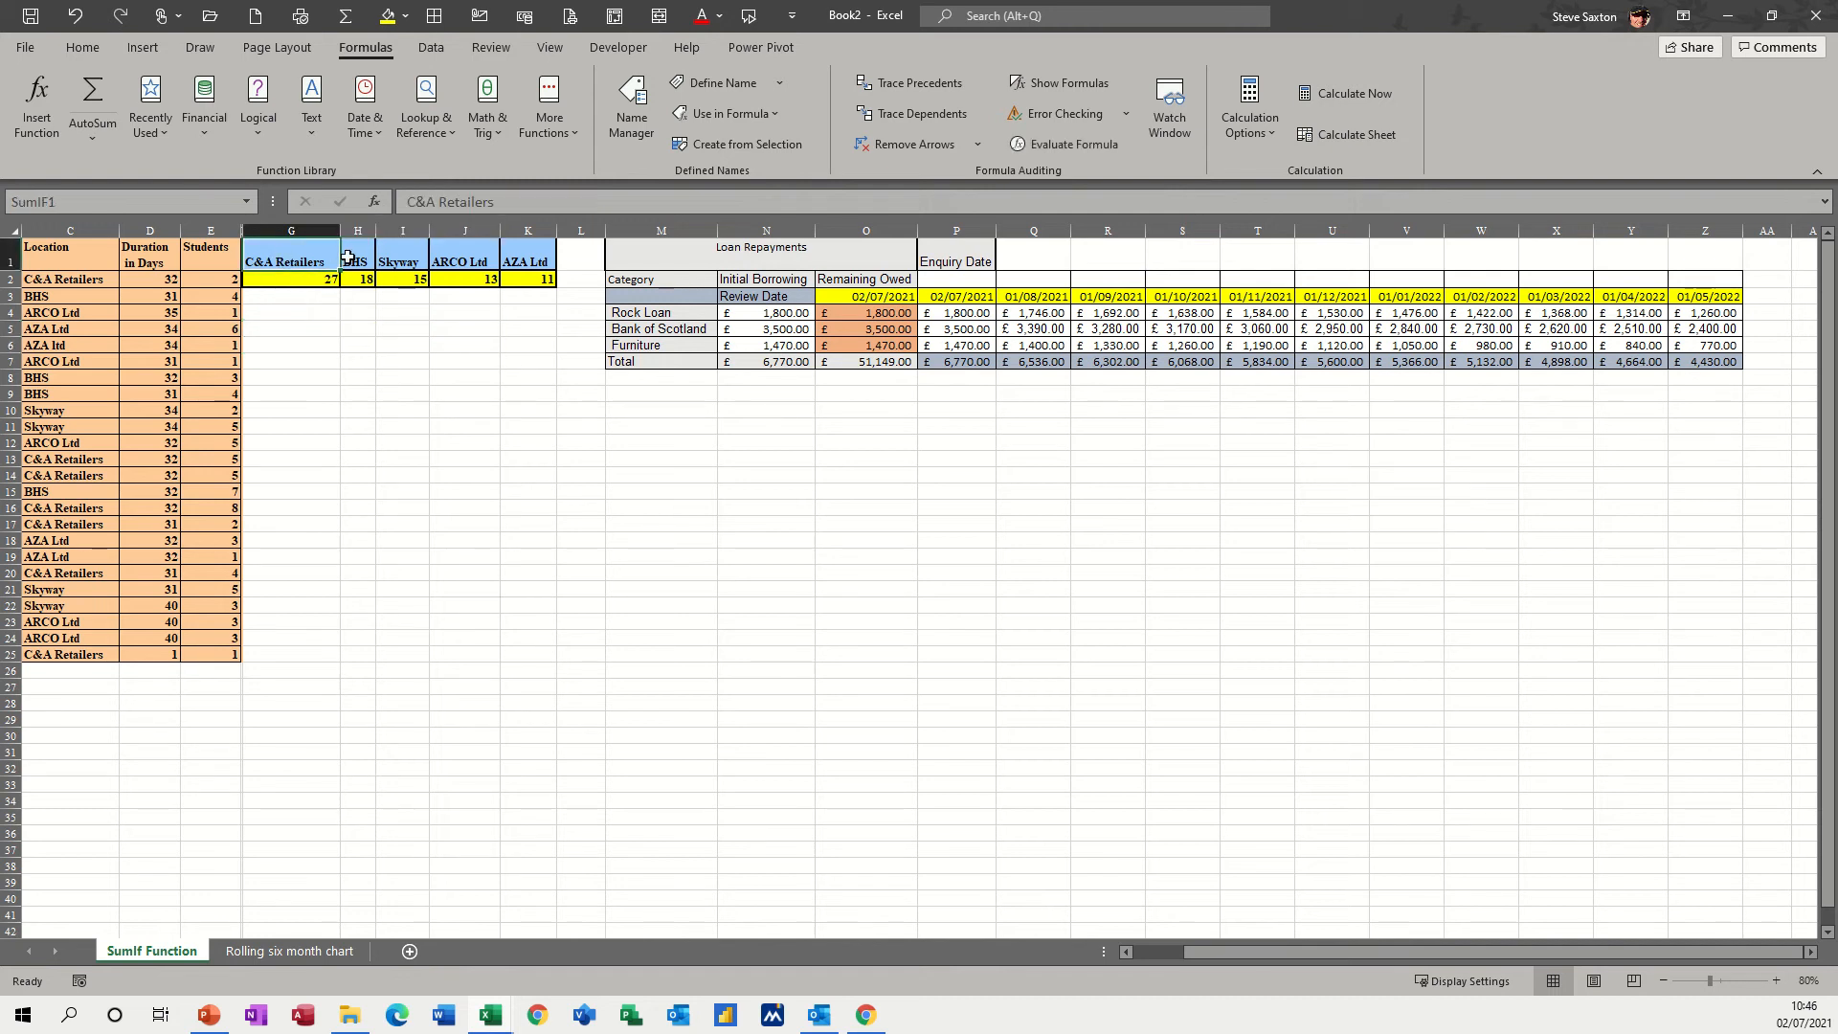
pyautogui.click(354, 257)
pyautogui.click(402, 253)
pyautogui.click(465, 254)
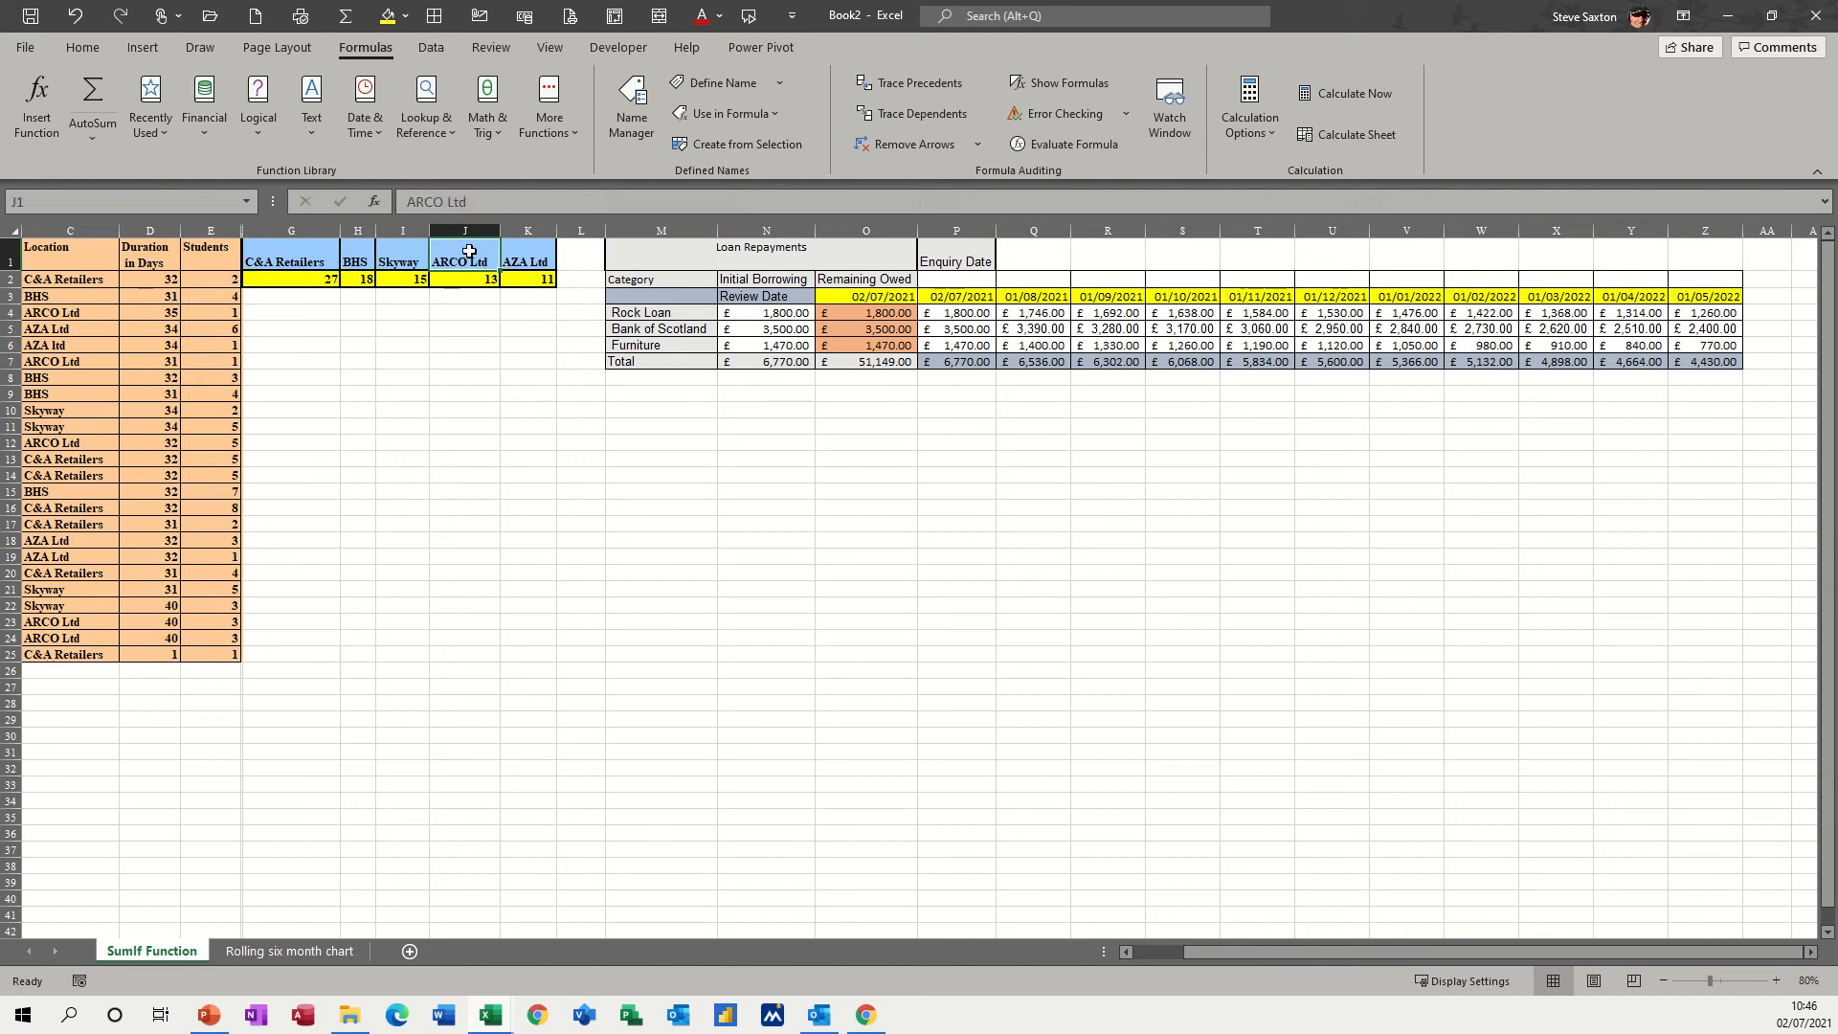
pyautogui.click(529, 260)
pyautogui.click(258, 343)
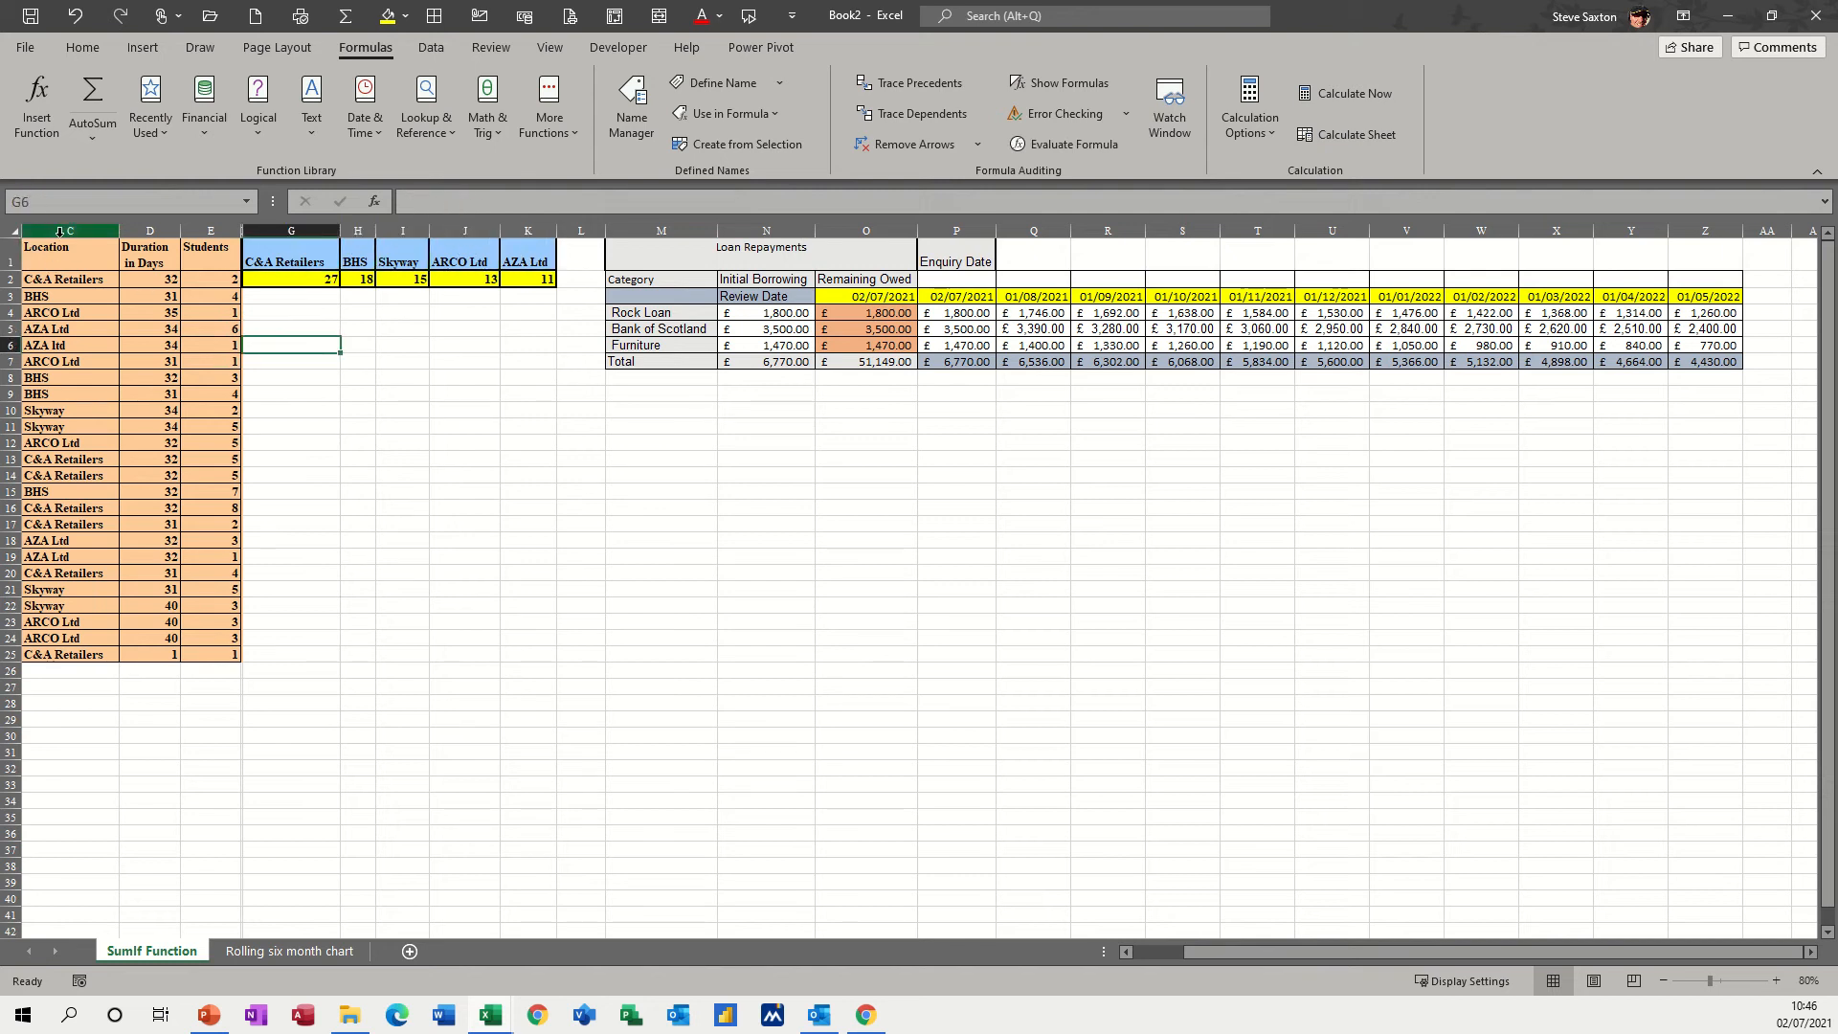
pyautogui.click(60, 228)
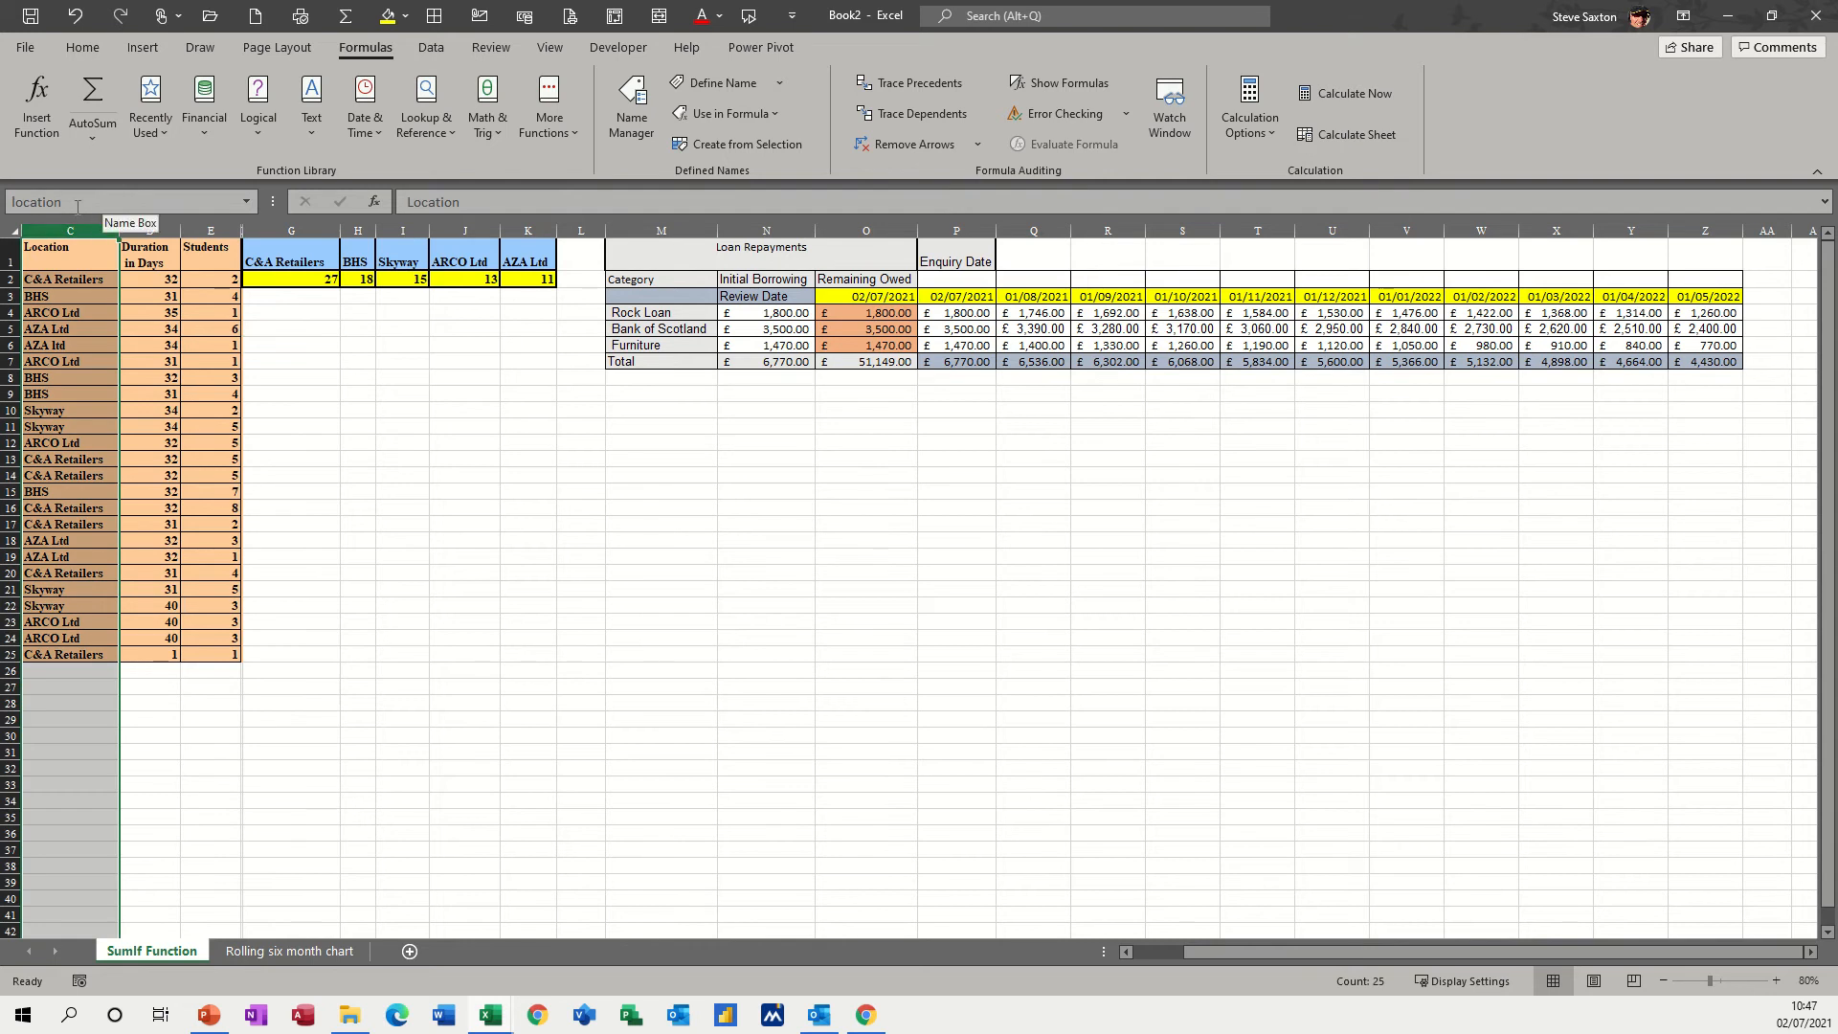
pyautogui.click(210, 231)
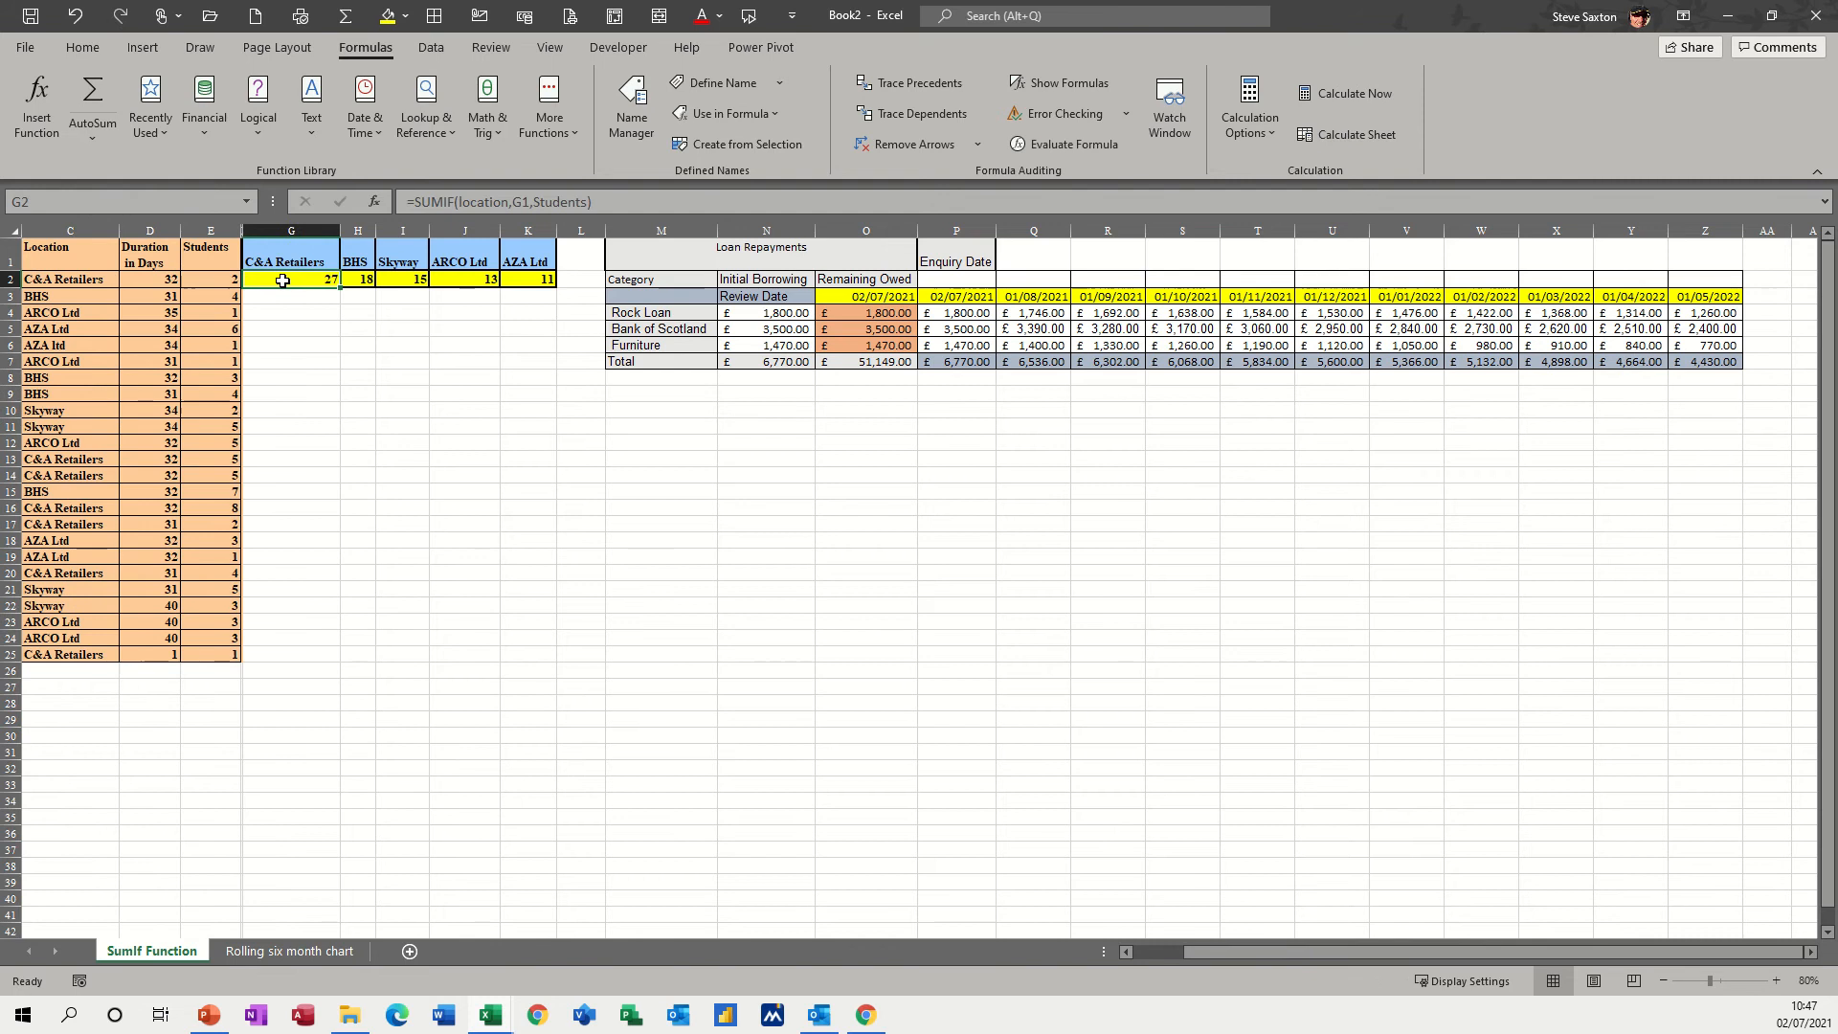
# - Clear the existing SUMIF totals from cells G2:K2 under the company headings
pyautogui.click(280, 279)
pyautogui.press('Delete')
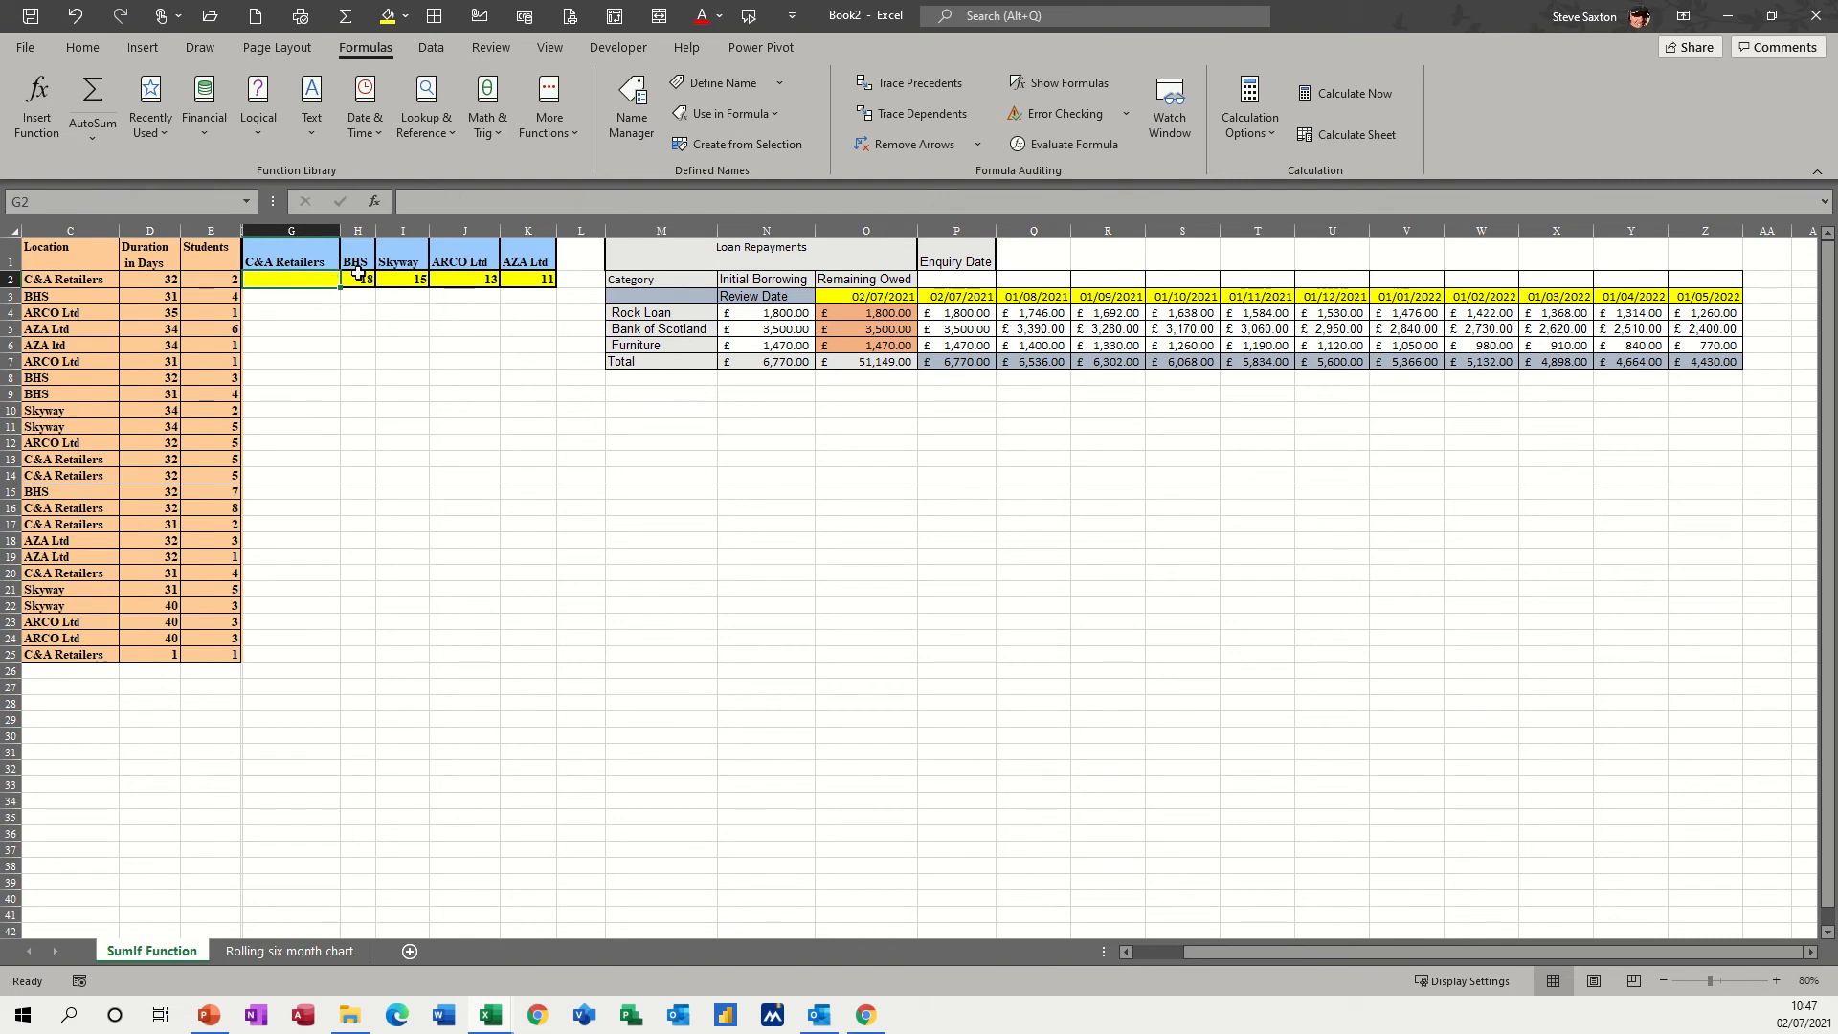
pyautogui.moveTo(358, 274); pyautogui.dragTo(526, 287)
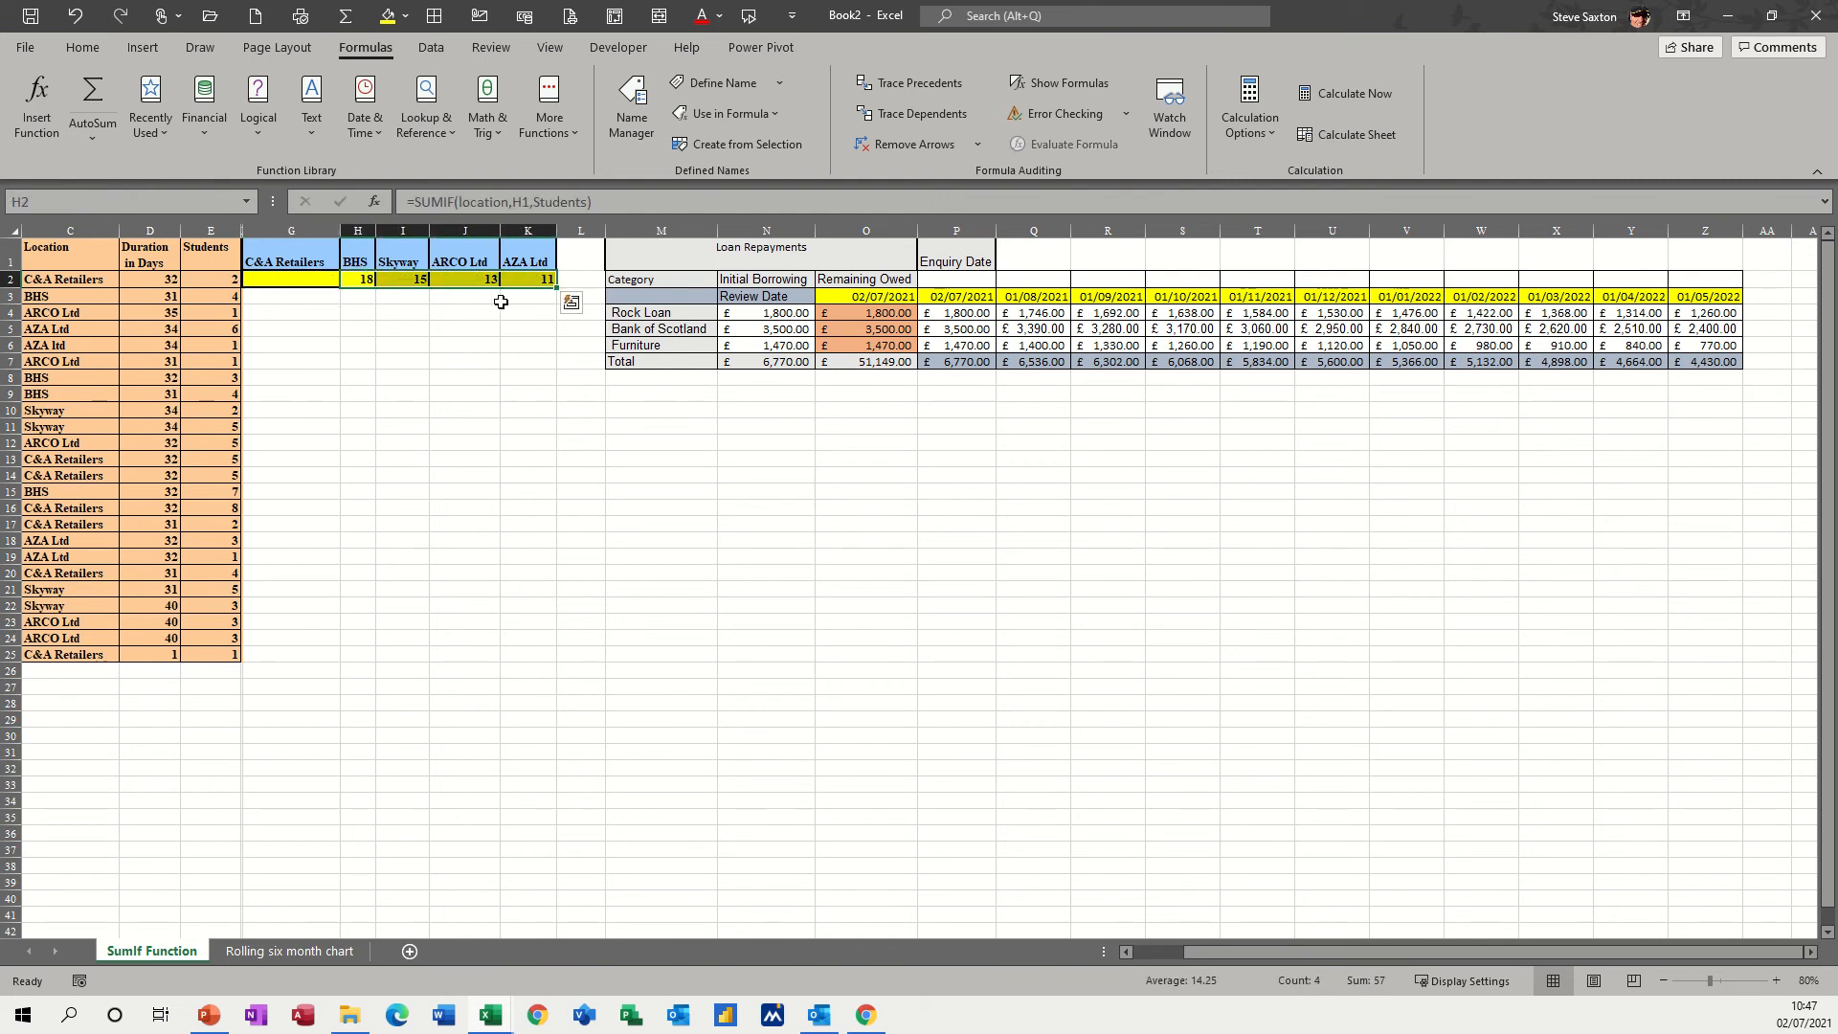
pyautogui.press('Delete')
# - Enter =SUMIF(location,G1,Students) in G2, and fill it across to K2 for the remaining companies
pyautogui.click(297, 280)
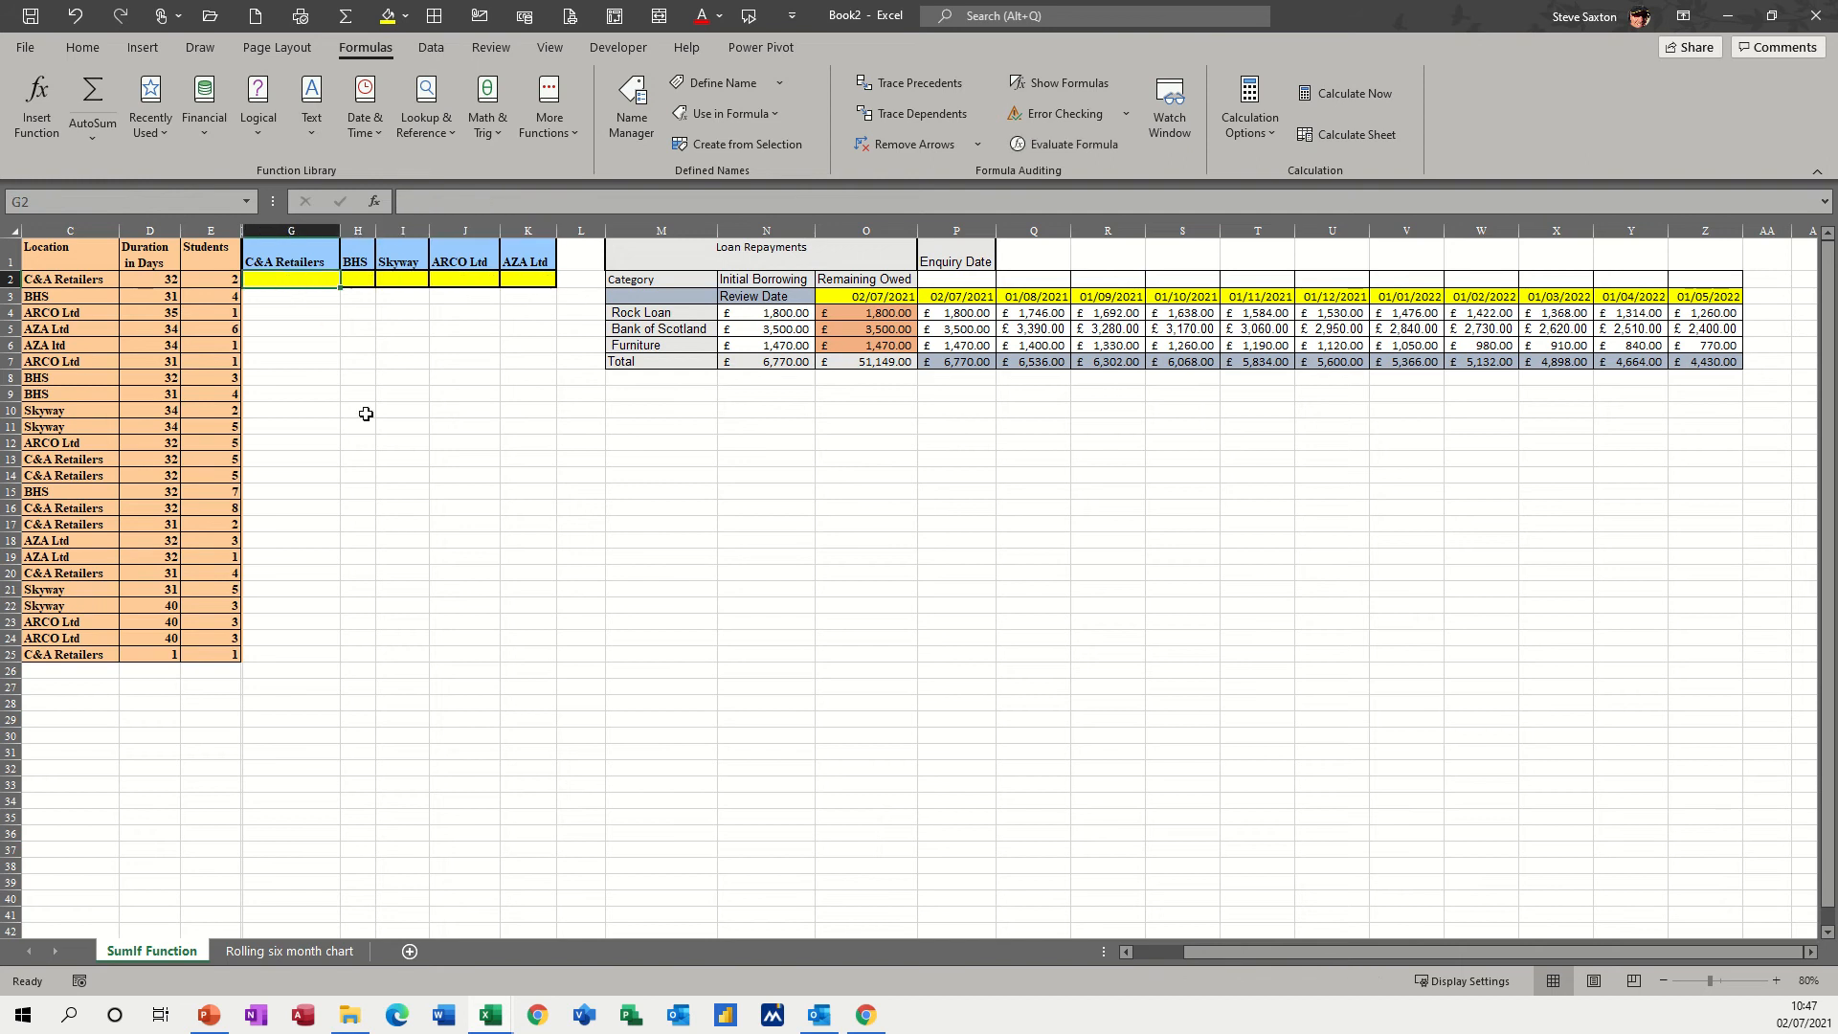
pyautogui.write('=')
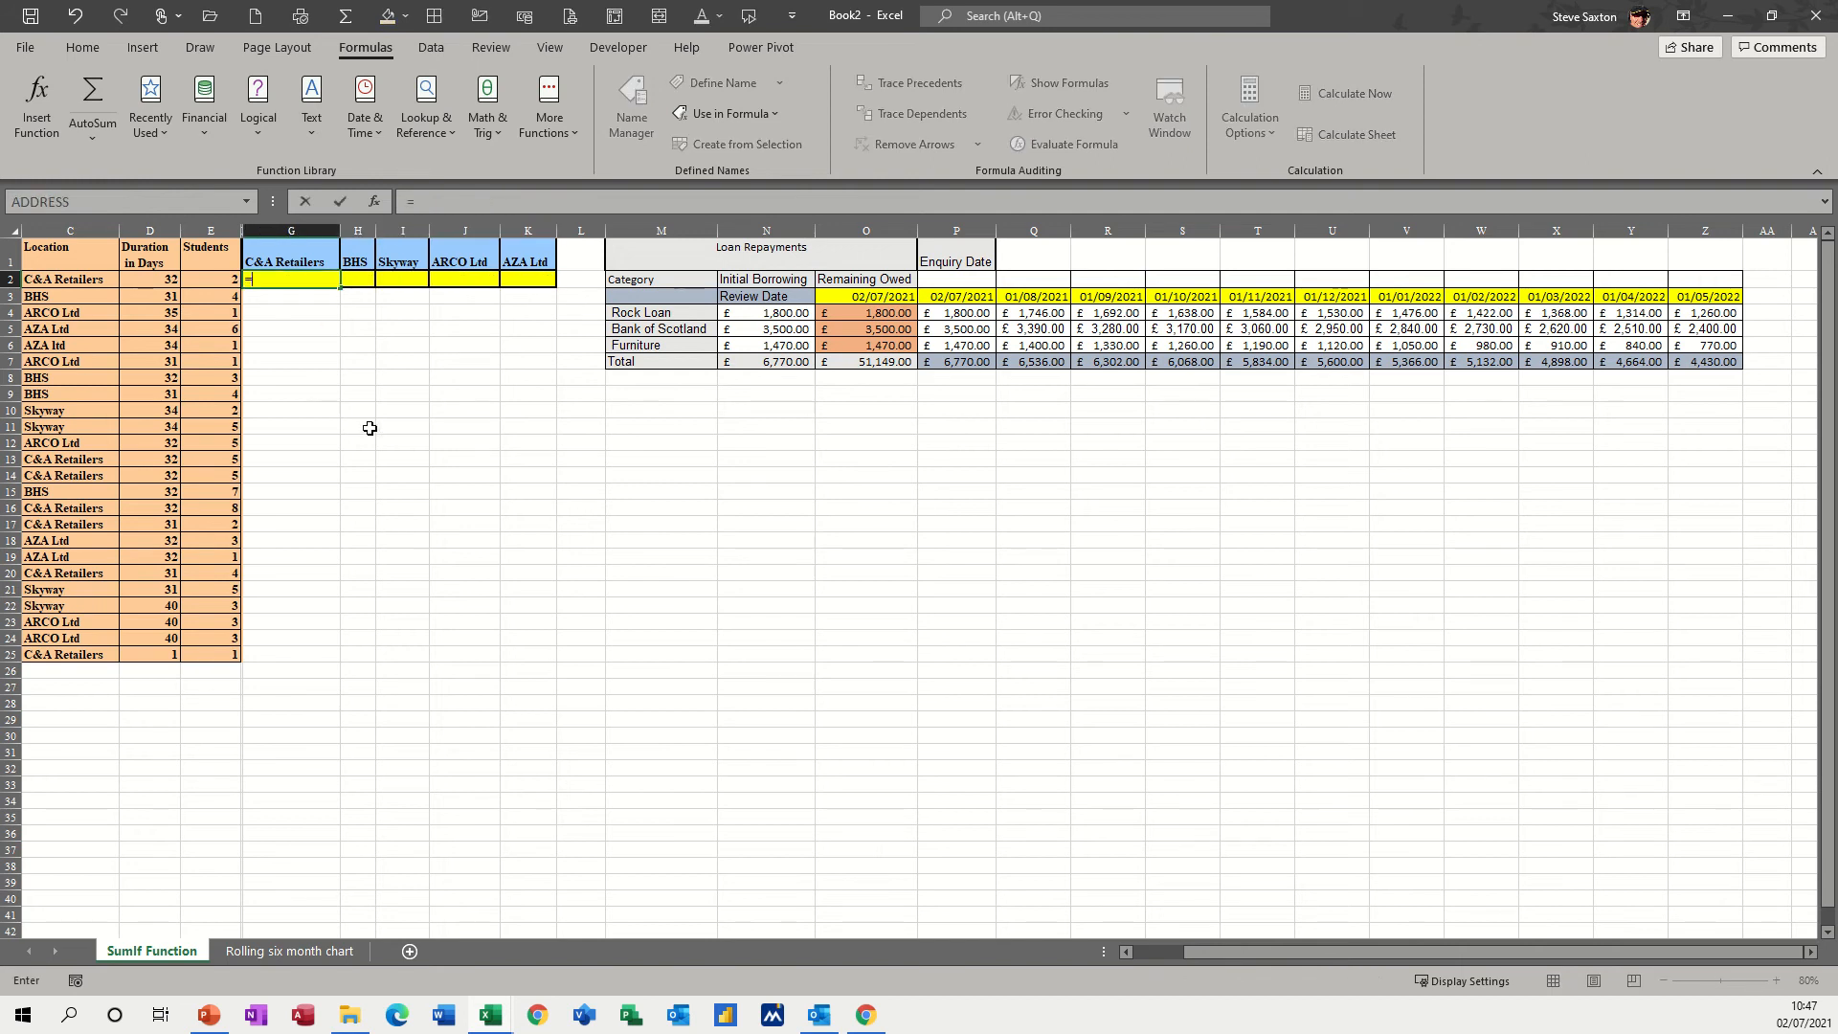
pyautogui.write('sumif')
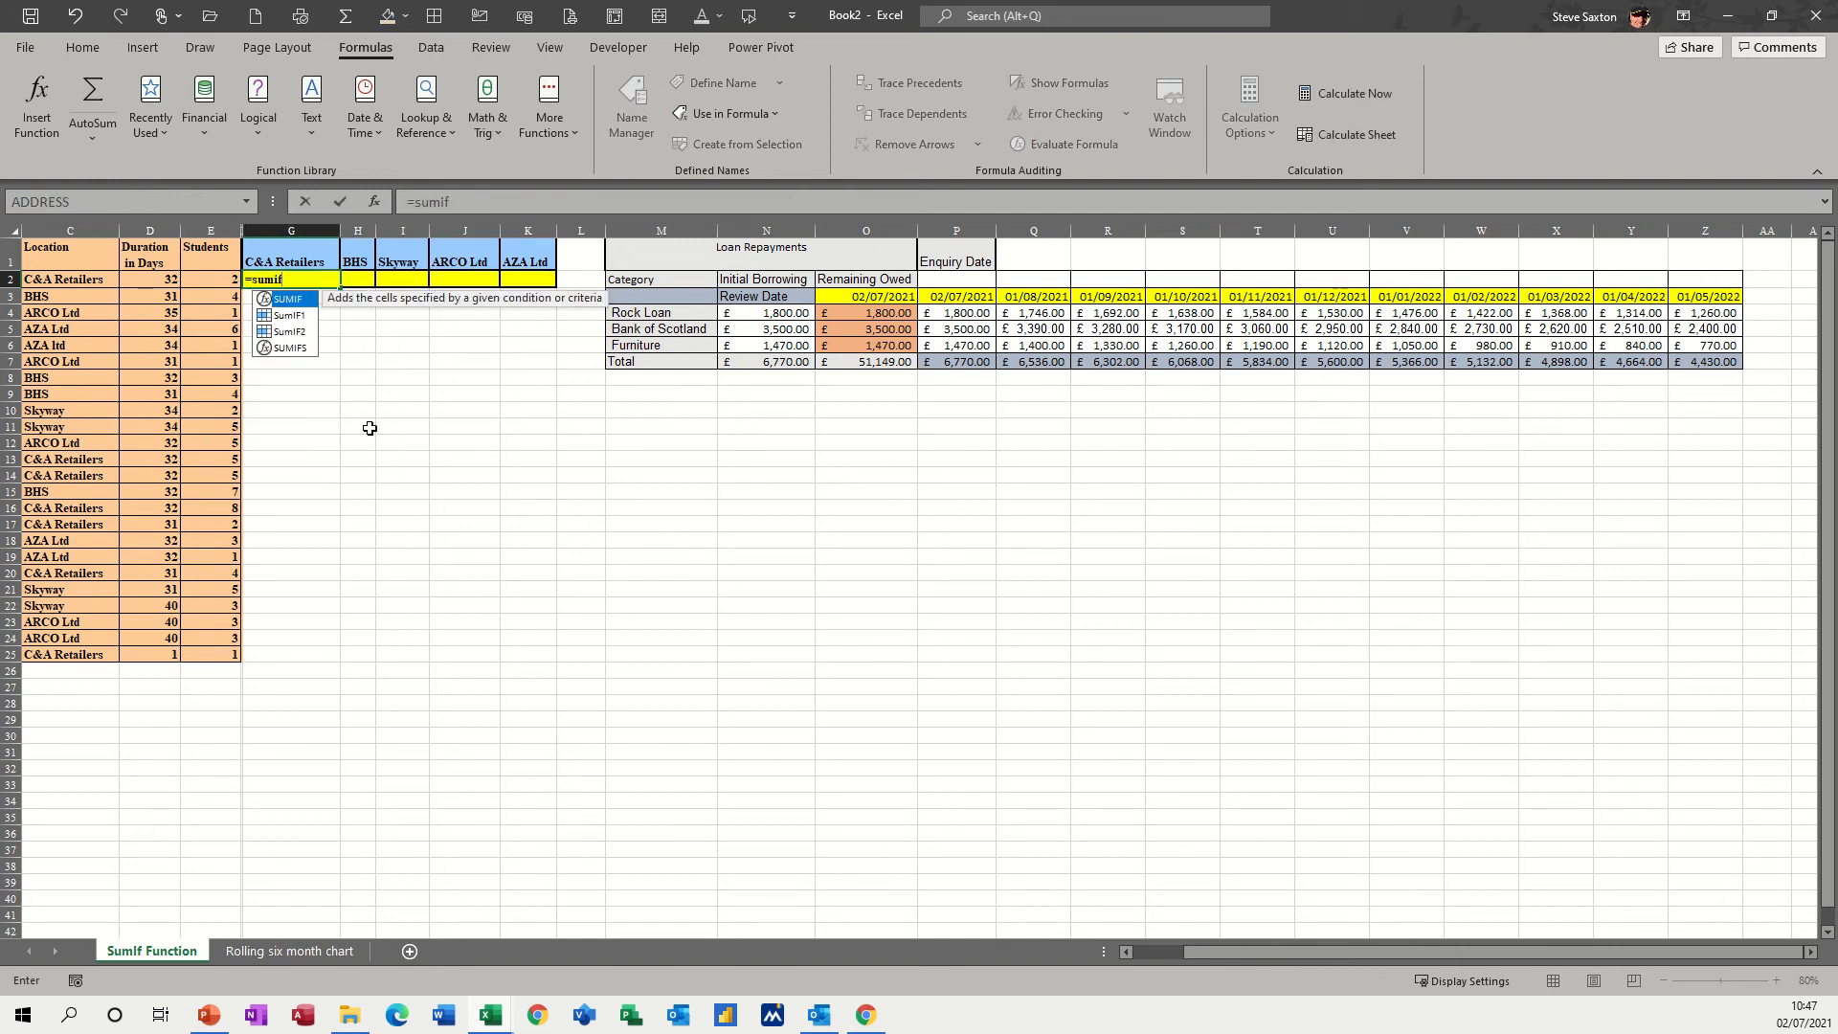
pyautogui.write('(')
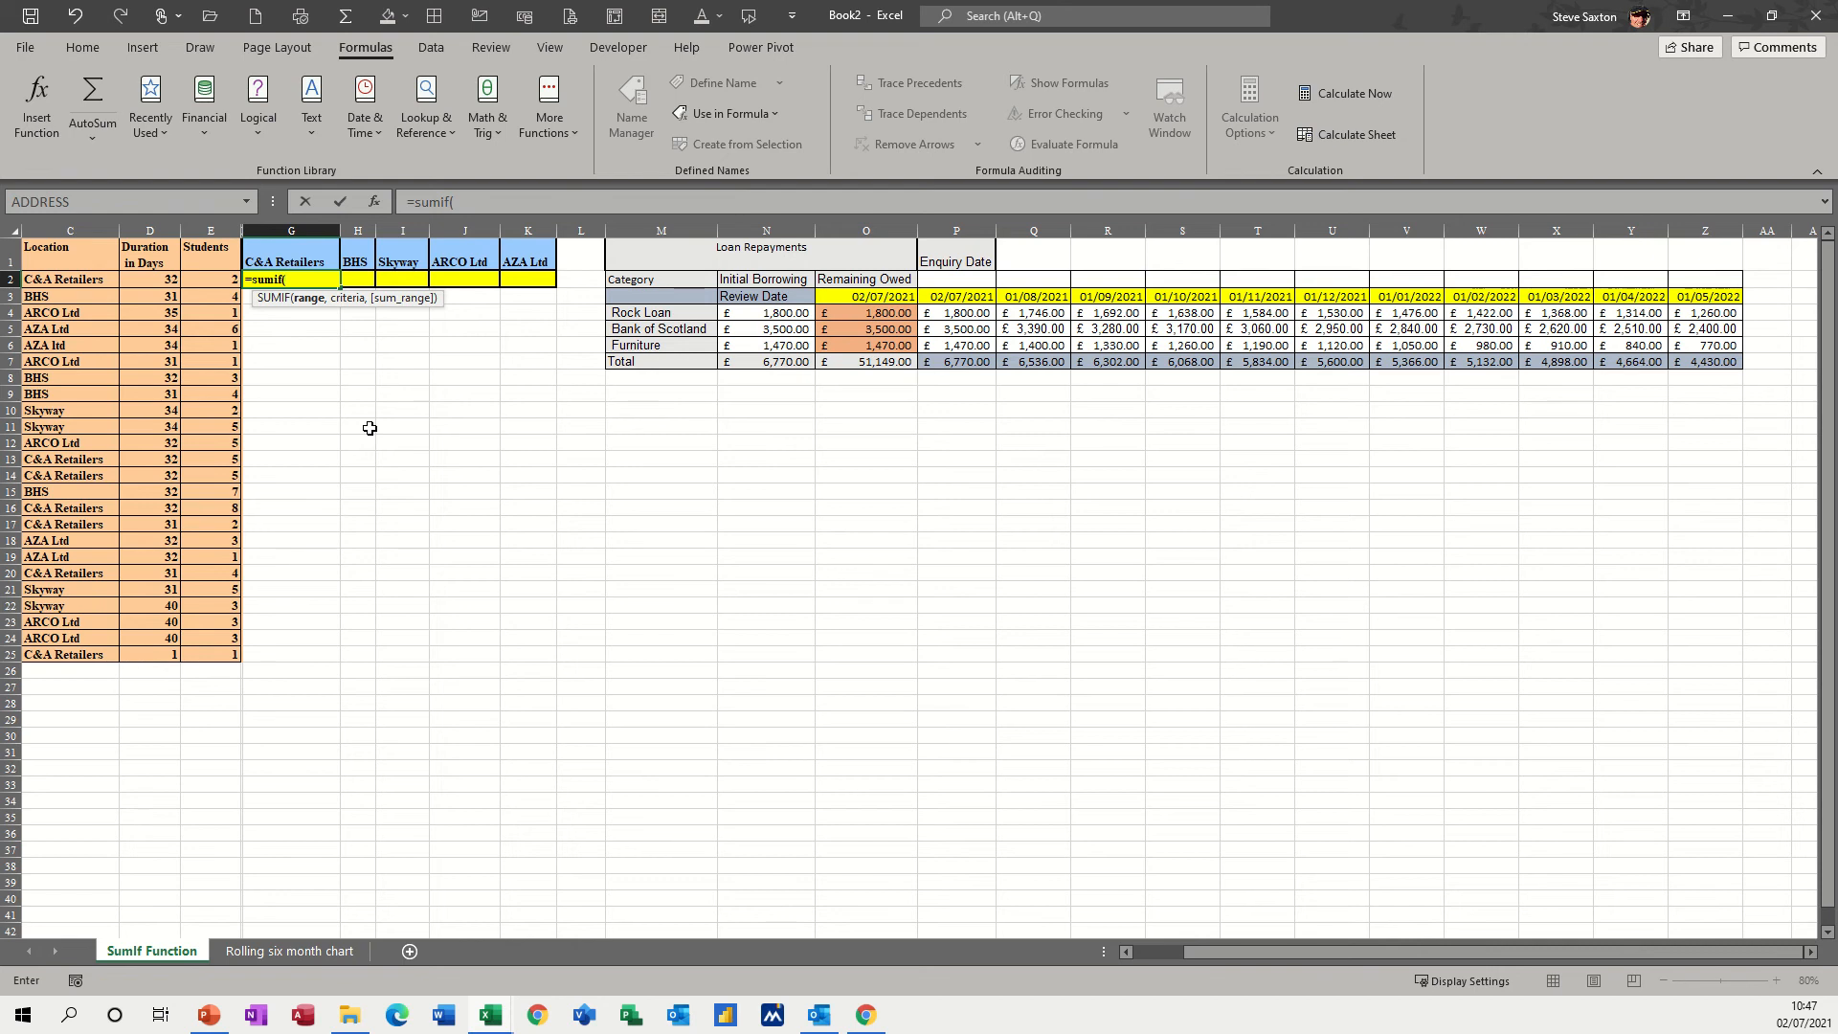
pyautogui.write('locati')
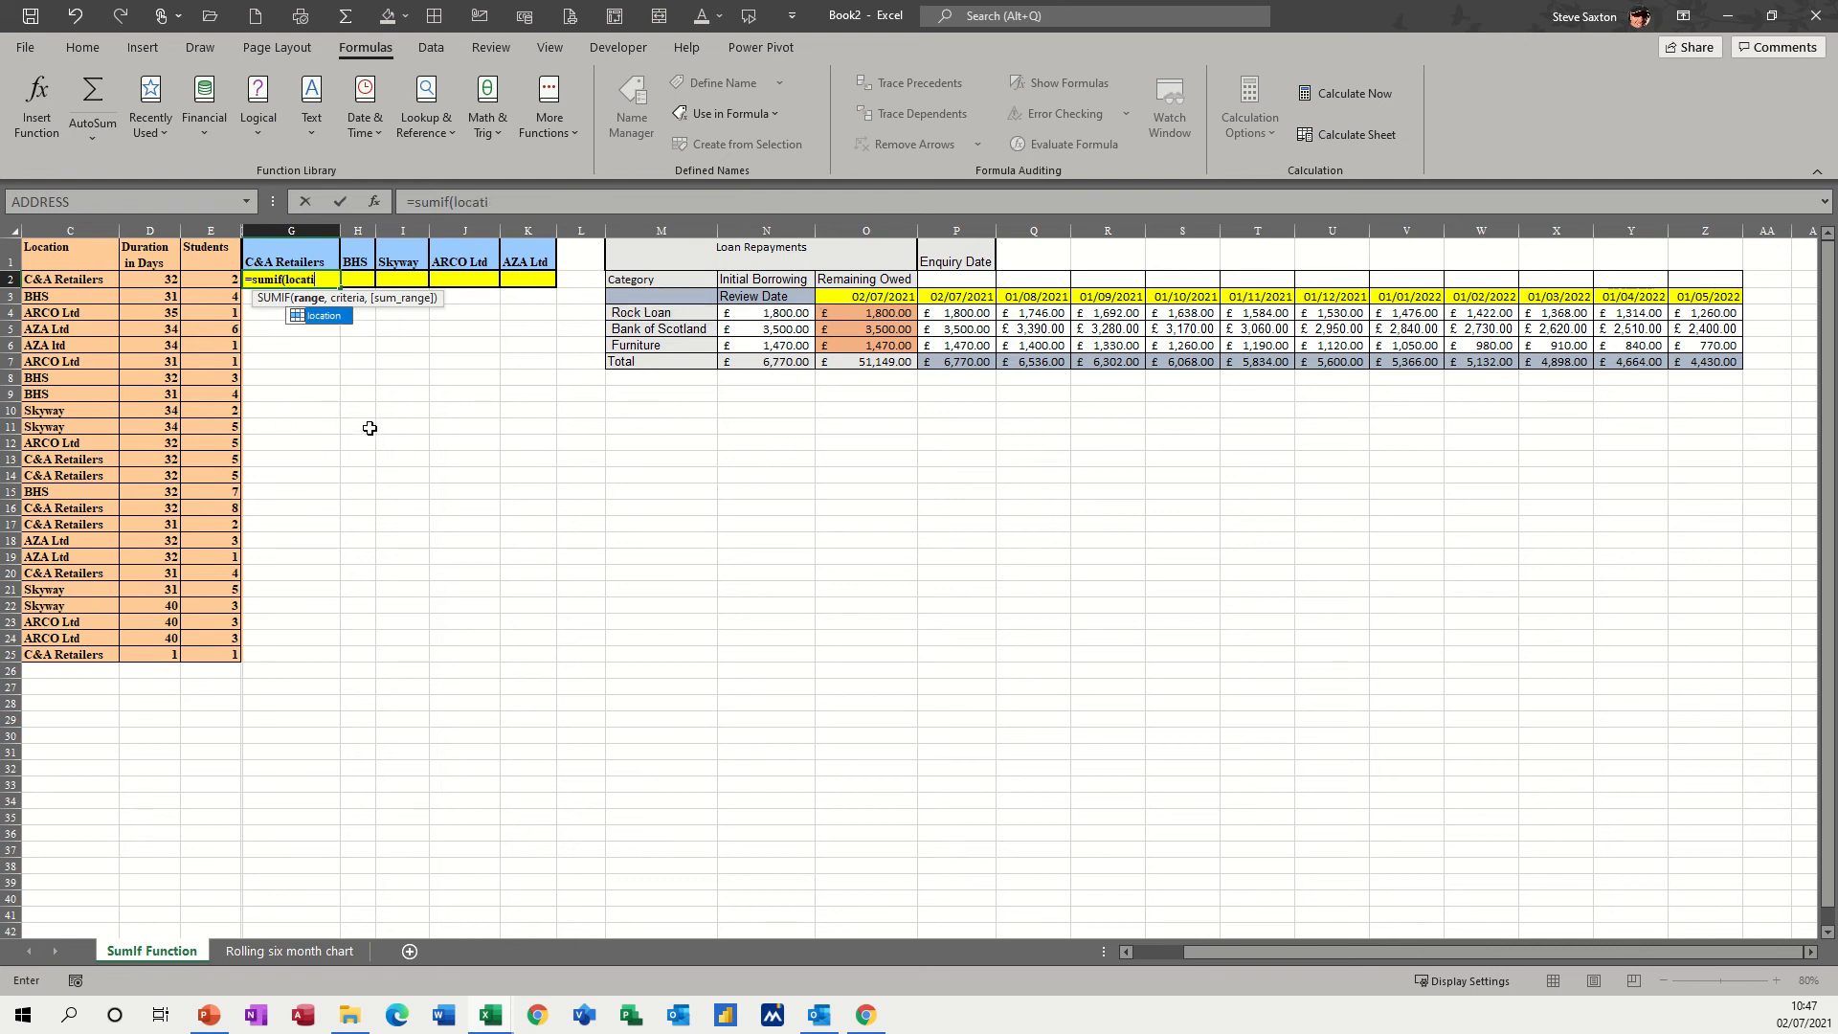
pyautogui.write('on,g1')
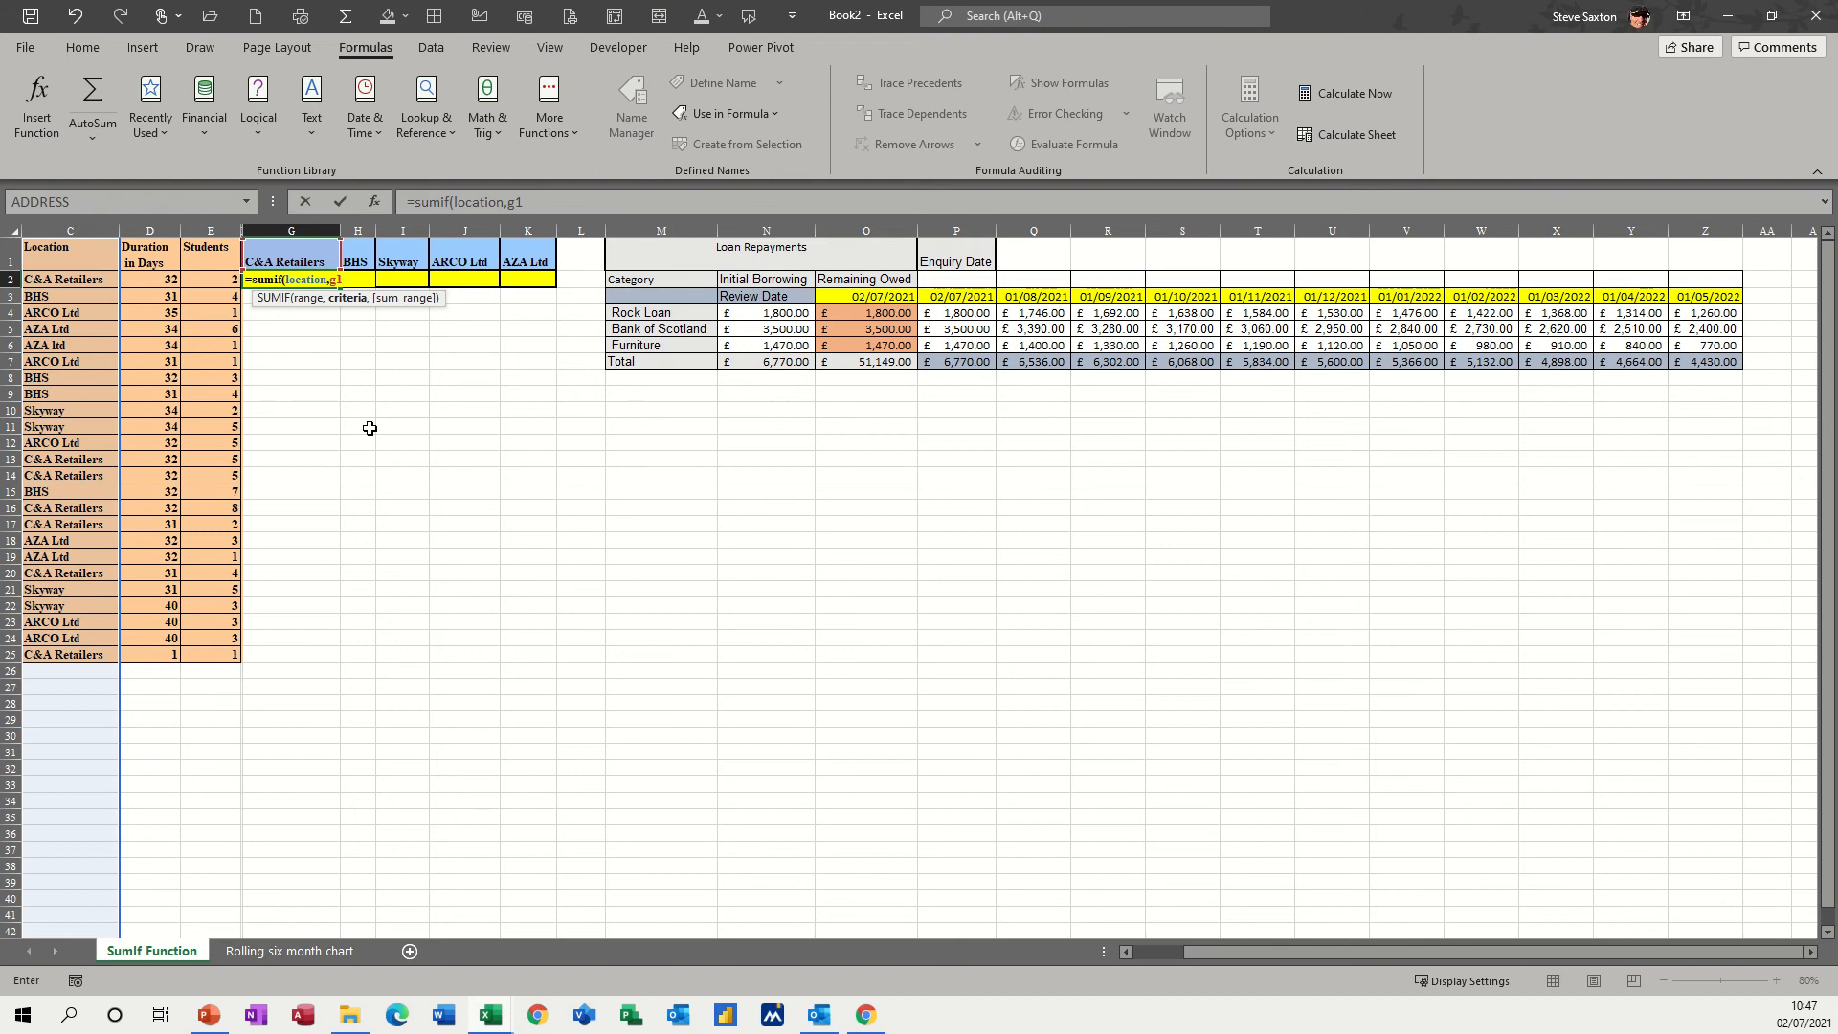
pyautogui.write(',')
pyautogui.write('s')
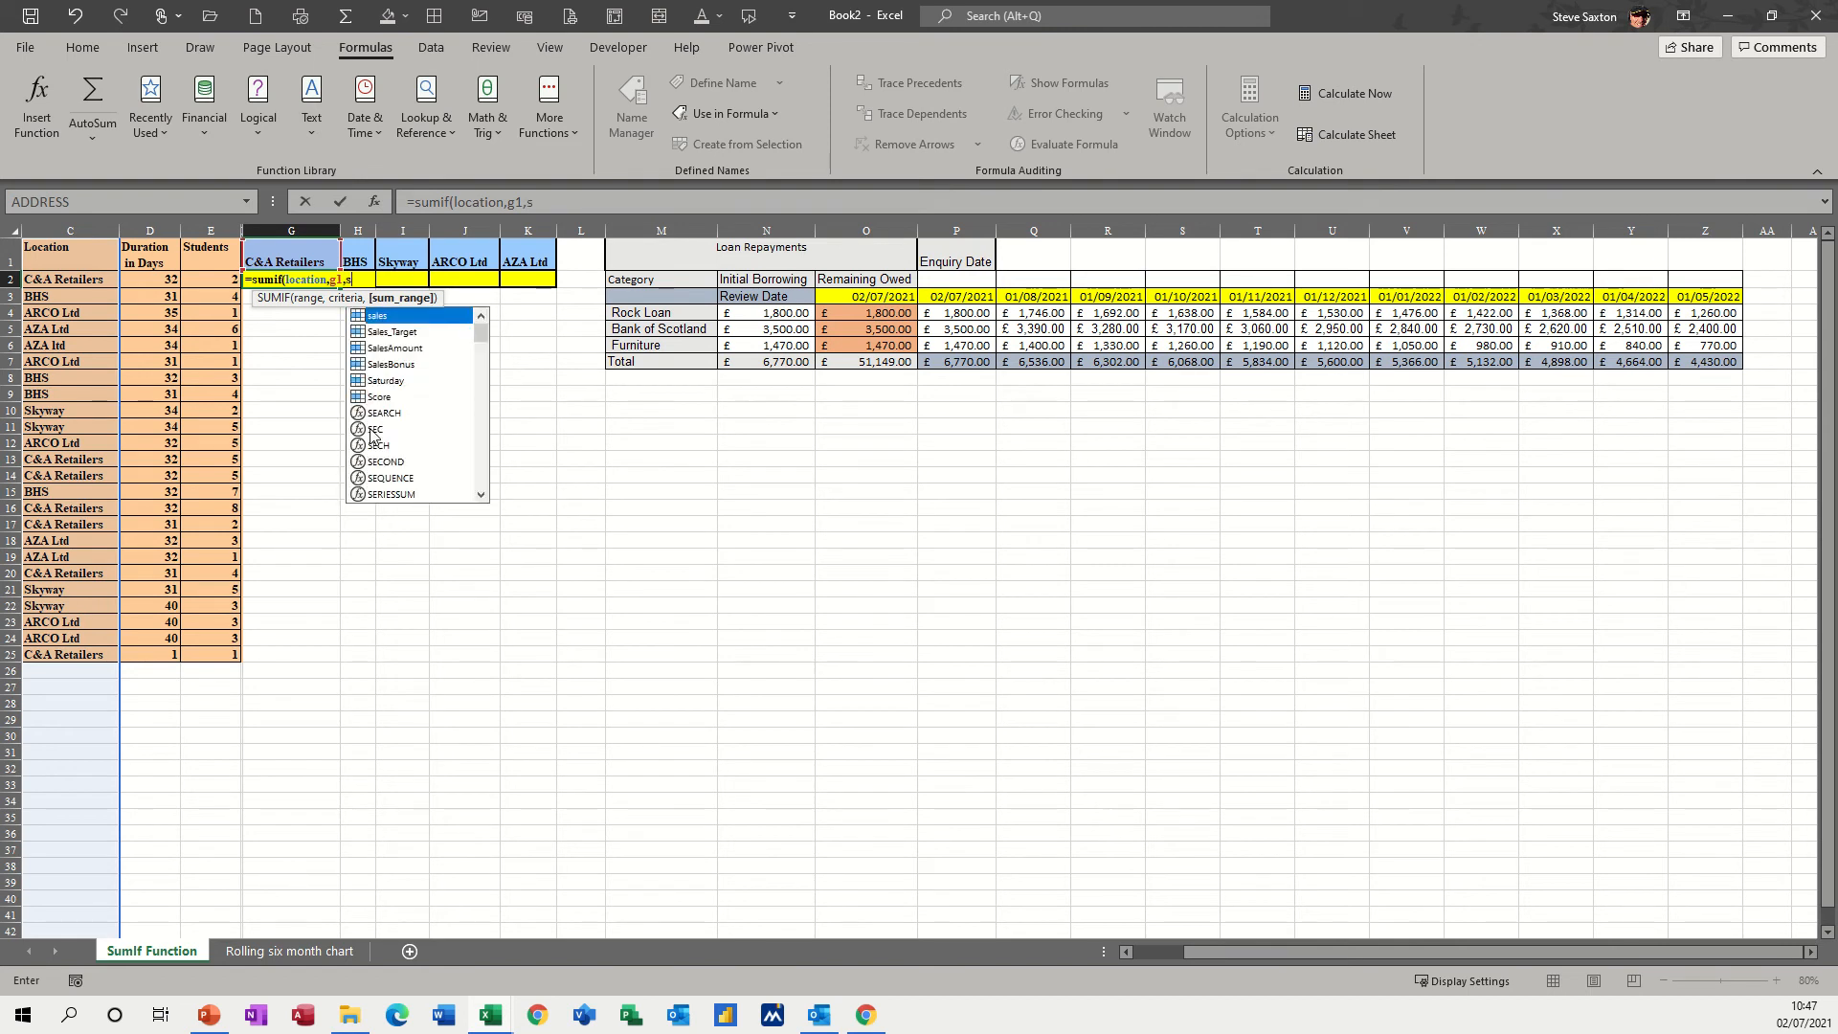
pyautogui.write('tudents')
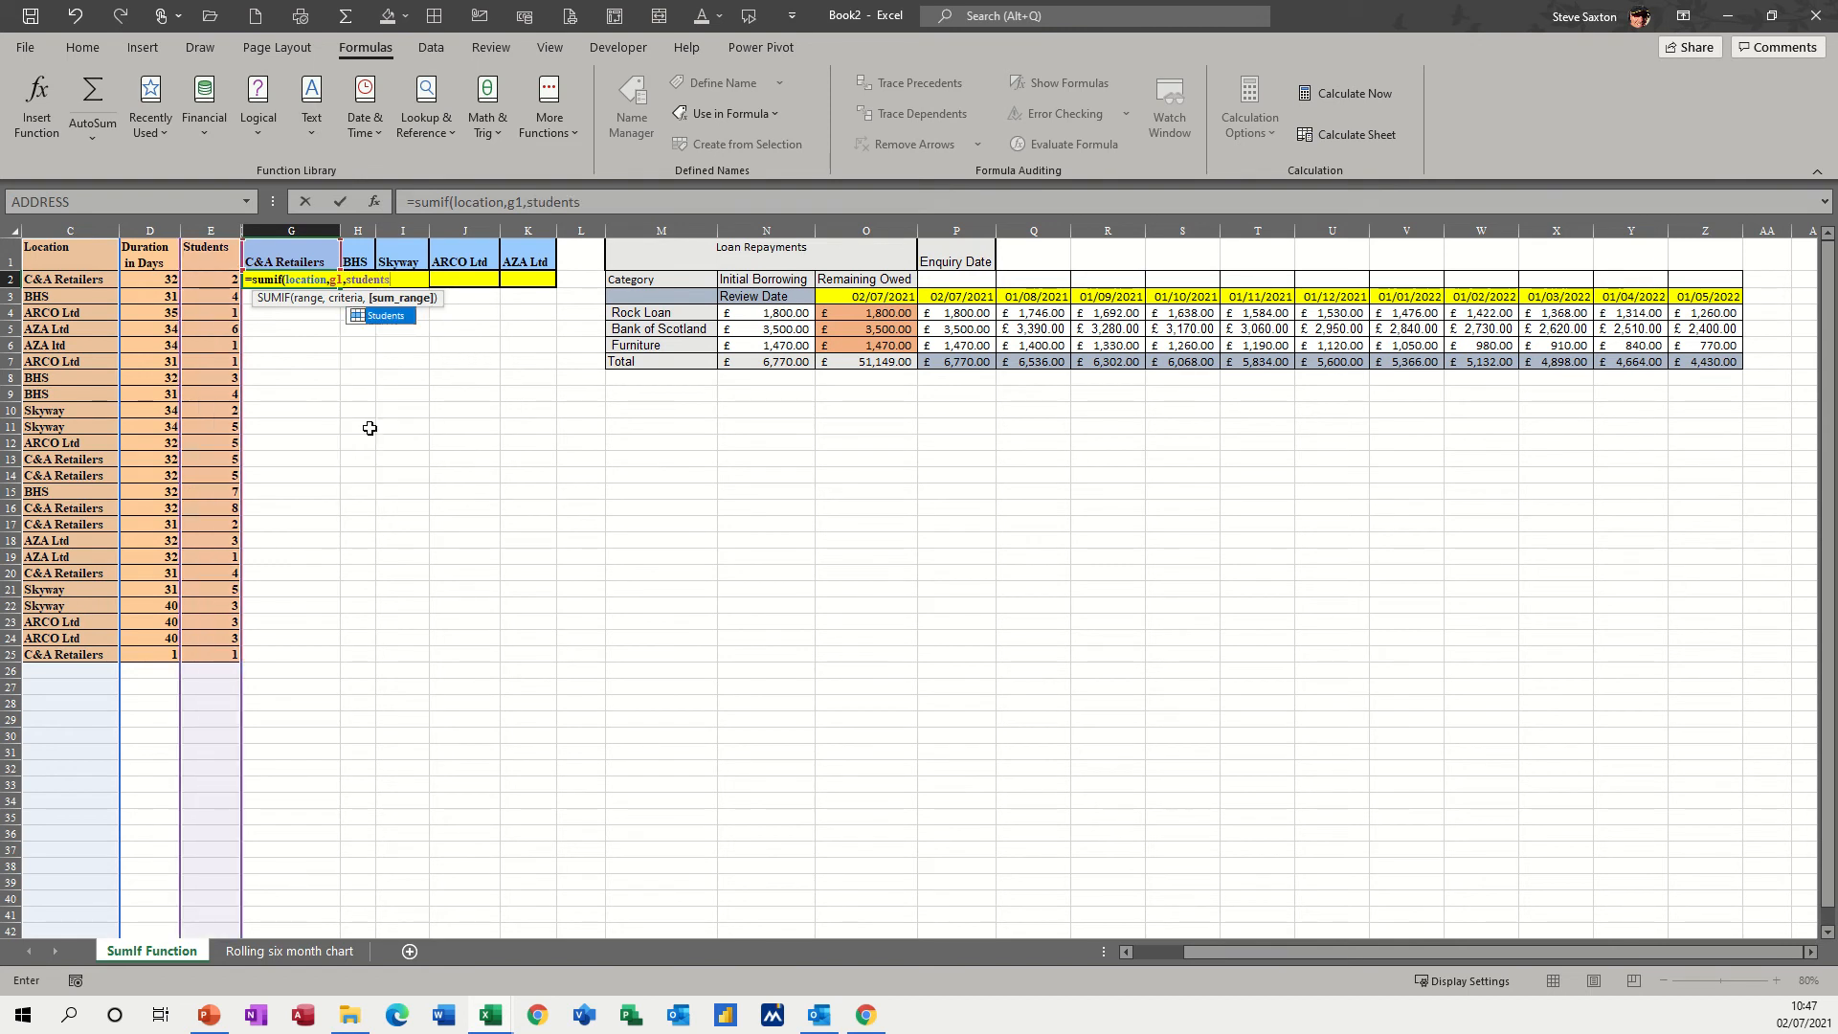
pyautogui.write(')')
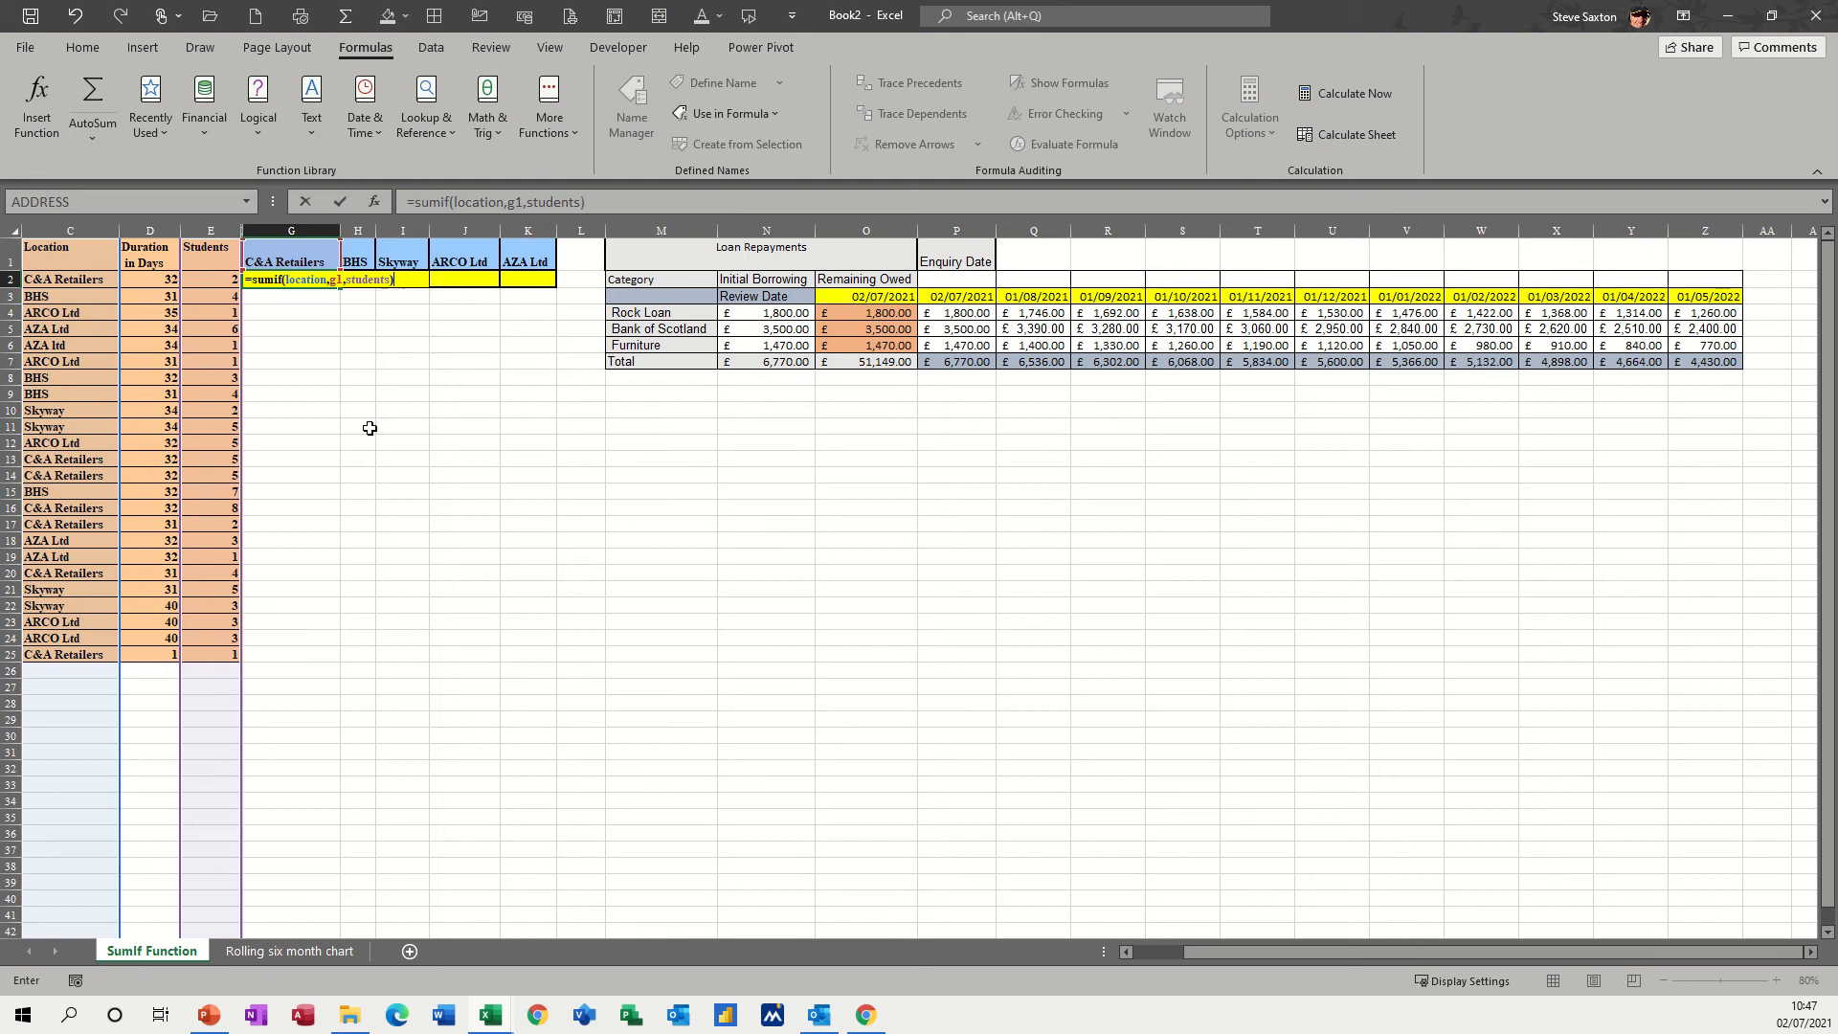
pyautogui.click(339, 201)
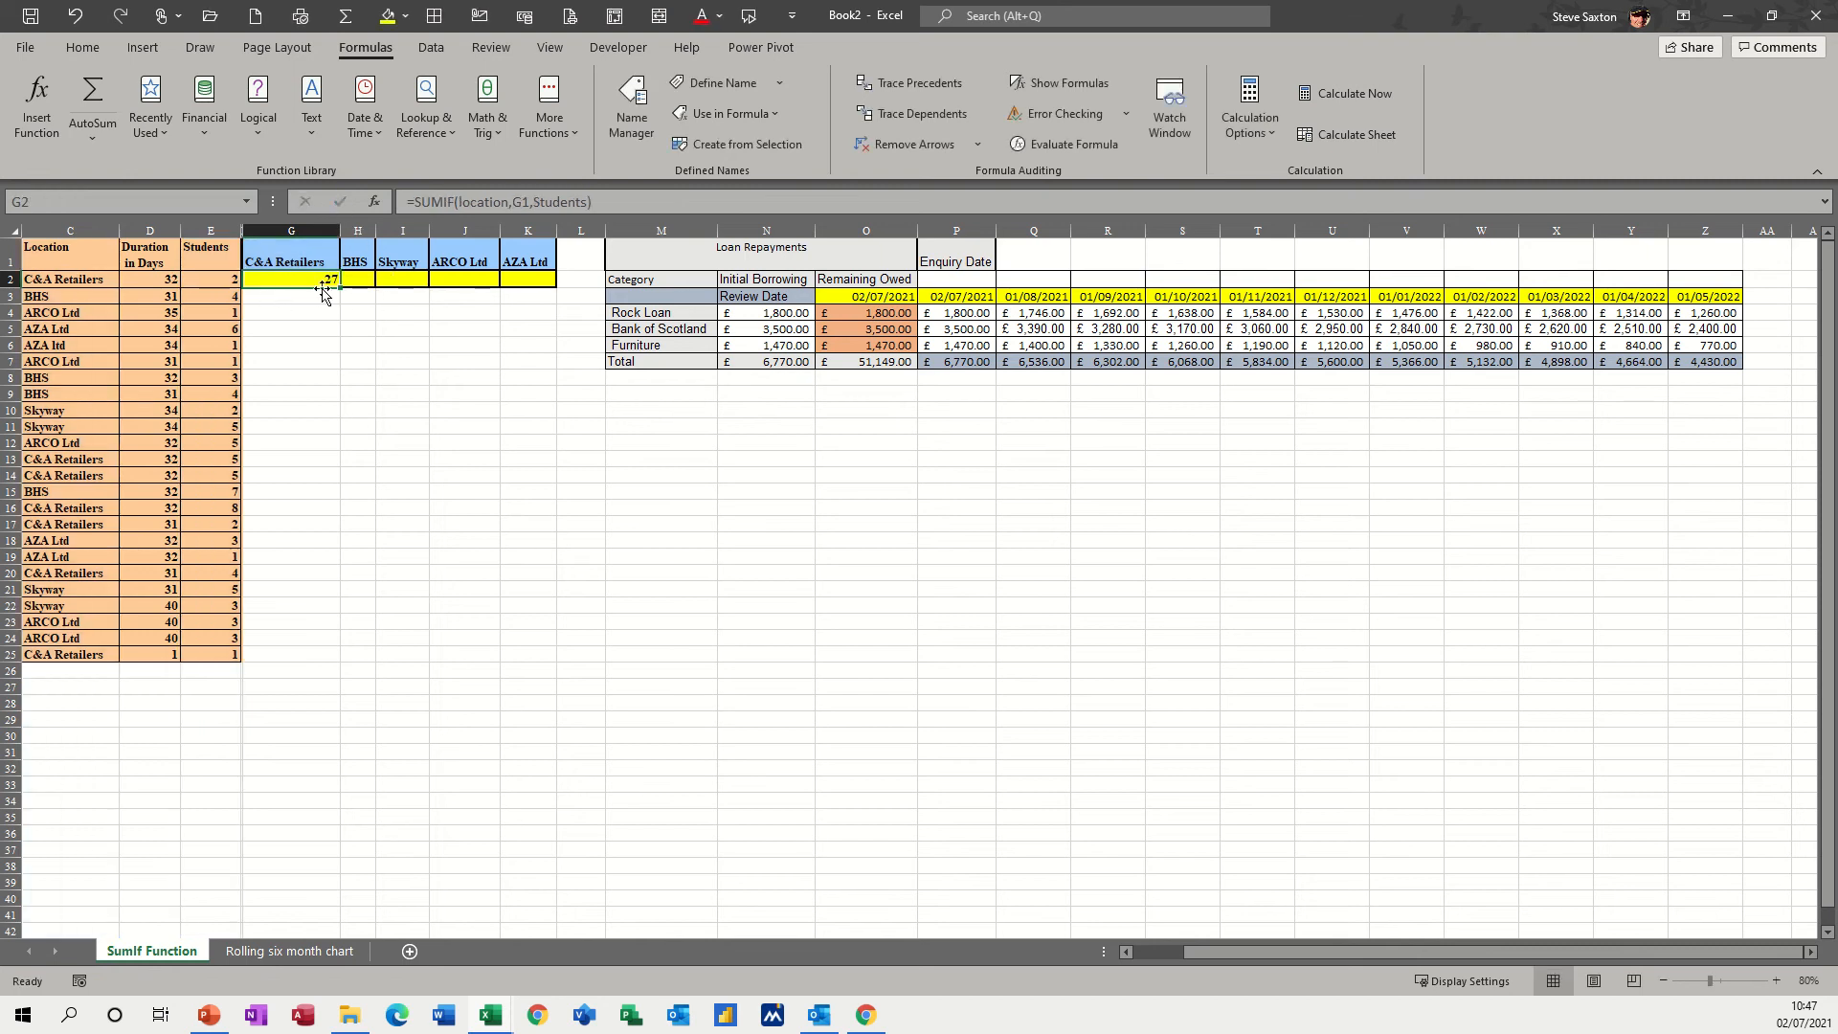
pyautogui.moveTo(341, 287); pyautogui.dragTo(534, 296)
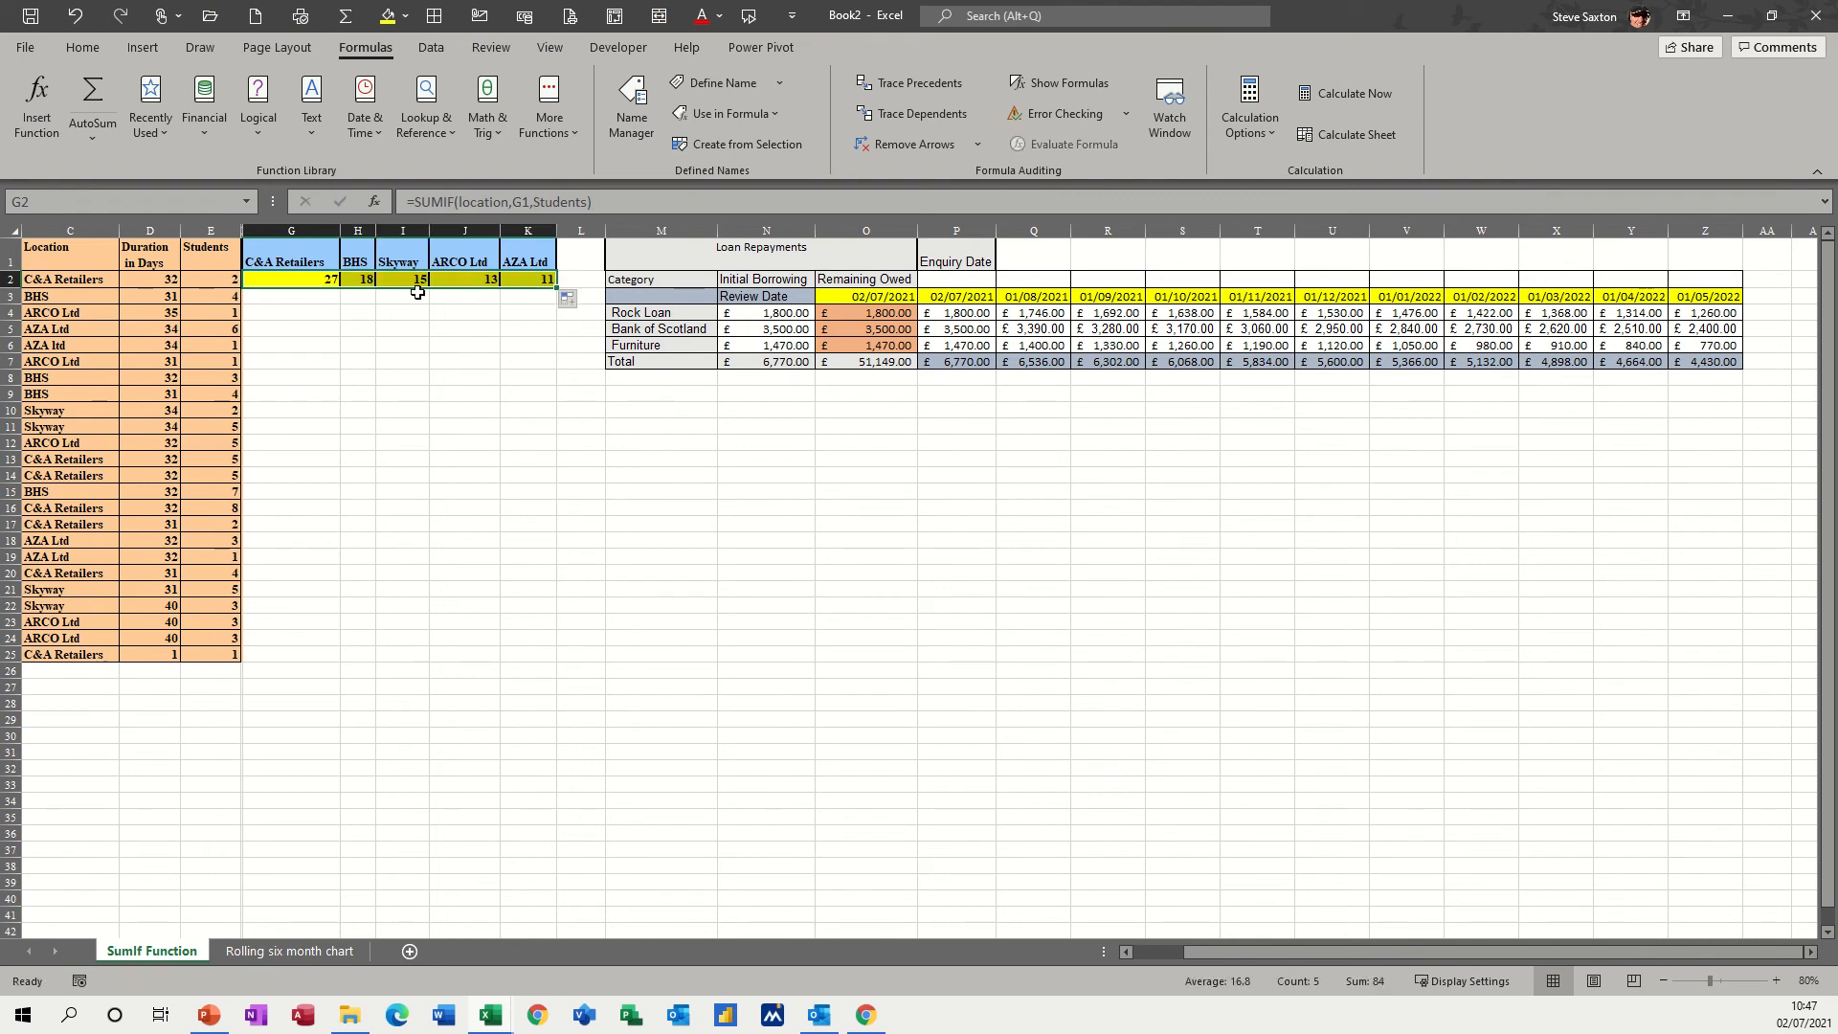
pyautogui.click(365, 278)
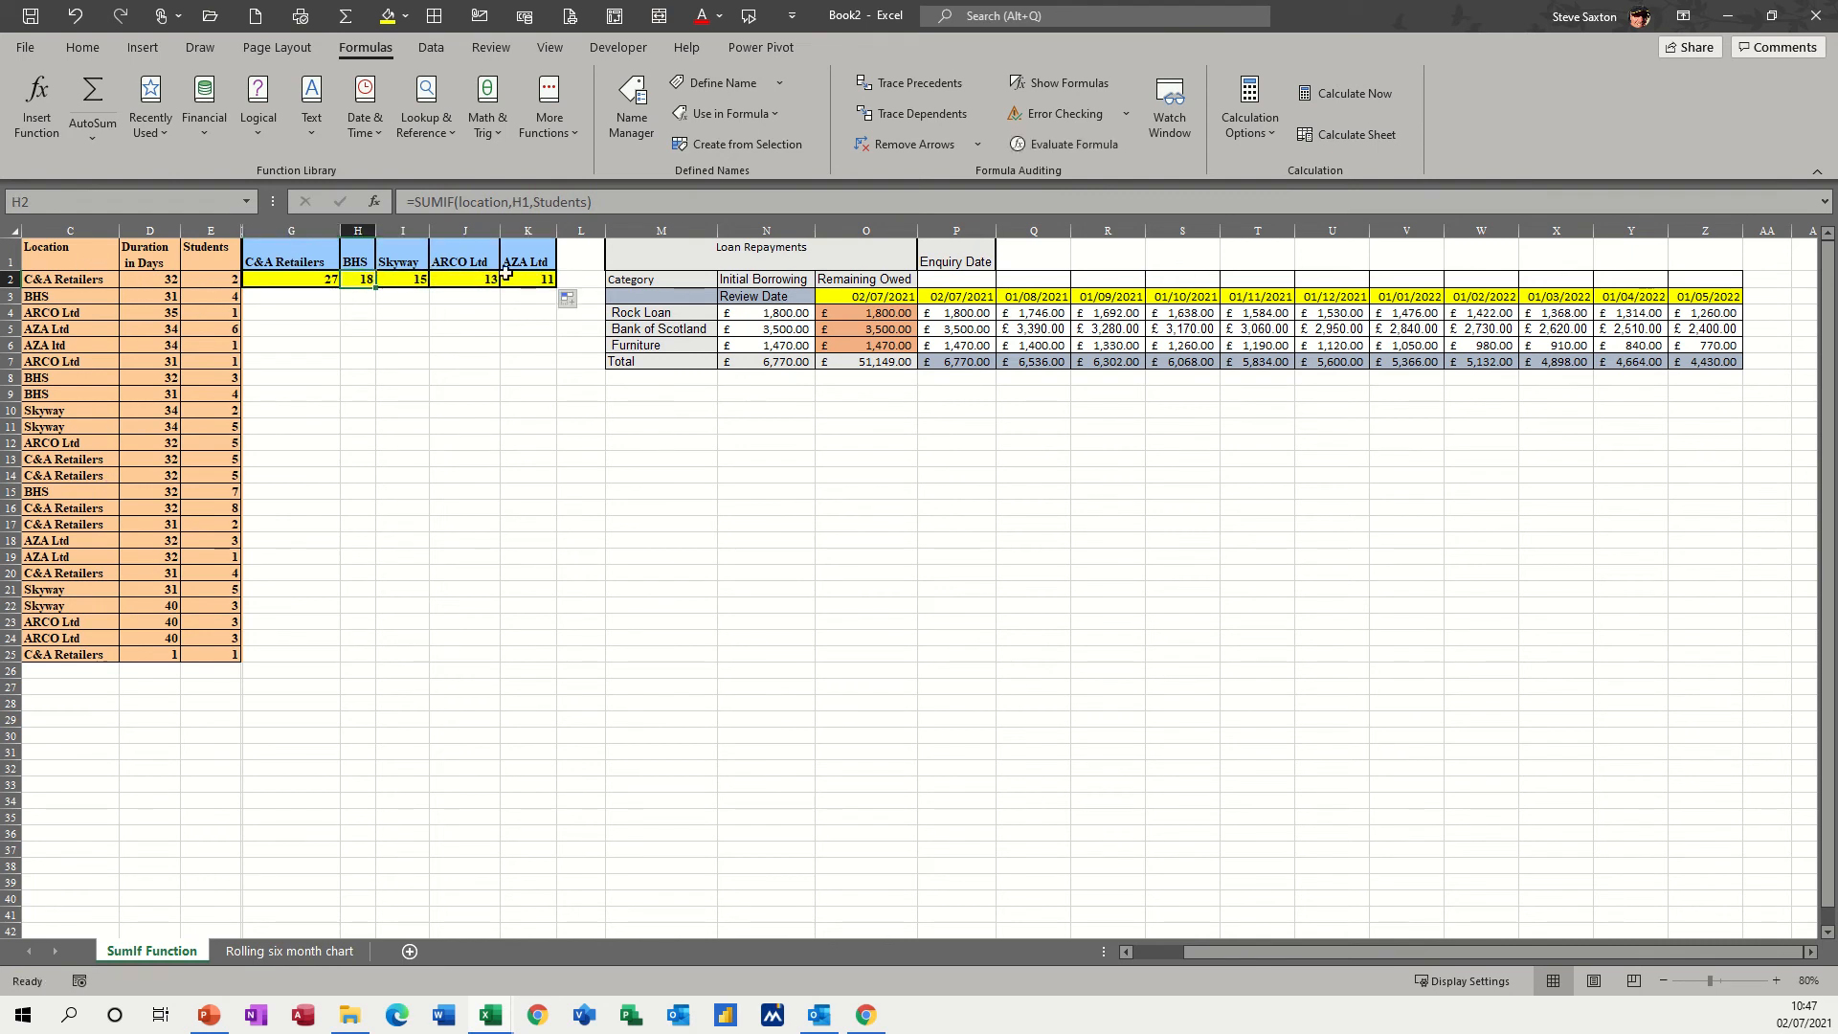
# - Insert a 2-D clustered column chart from the company totals in G1:K2, and place it directly below that summary
pyautogui.moveTo(293, 258); pyautogui.dragTo(506, 278)
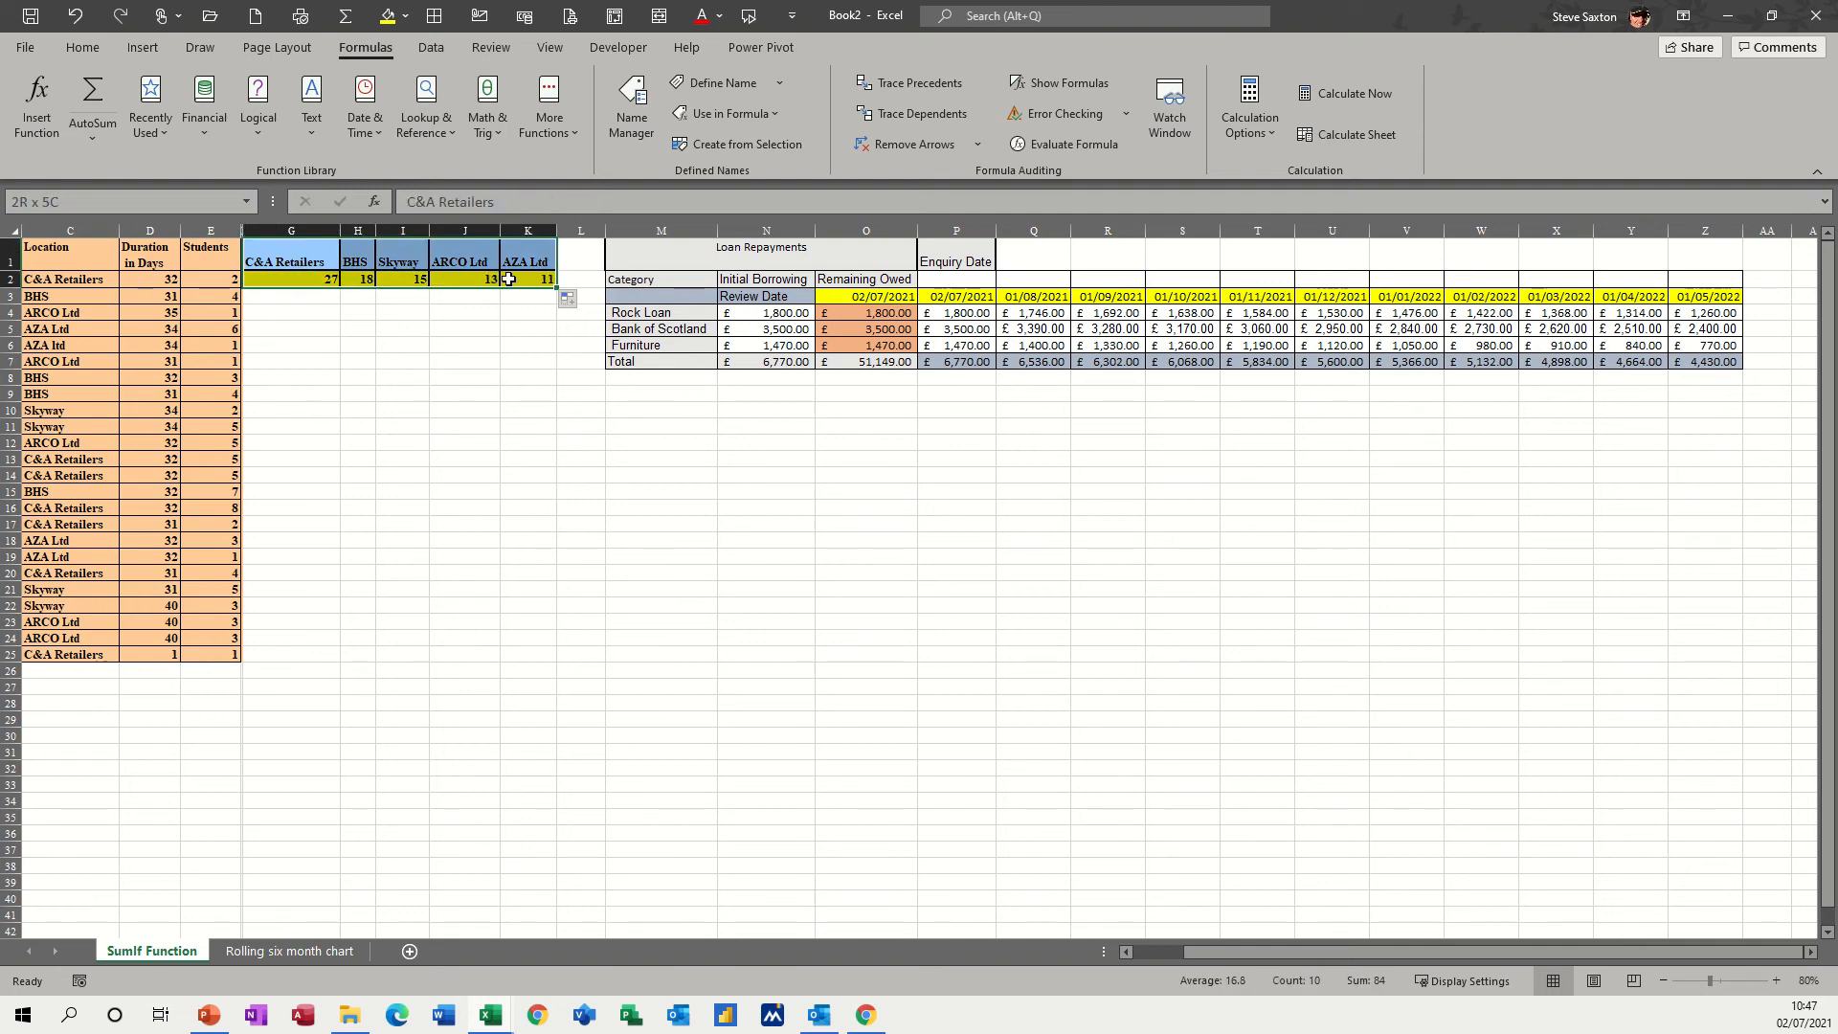
pyautogui.click(143, 47)
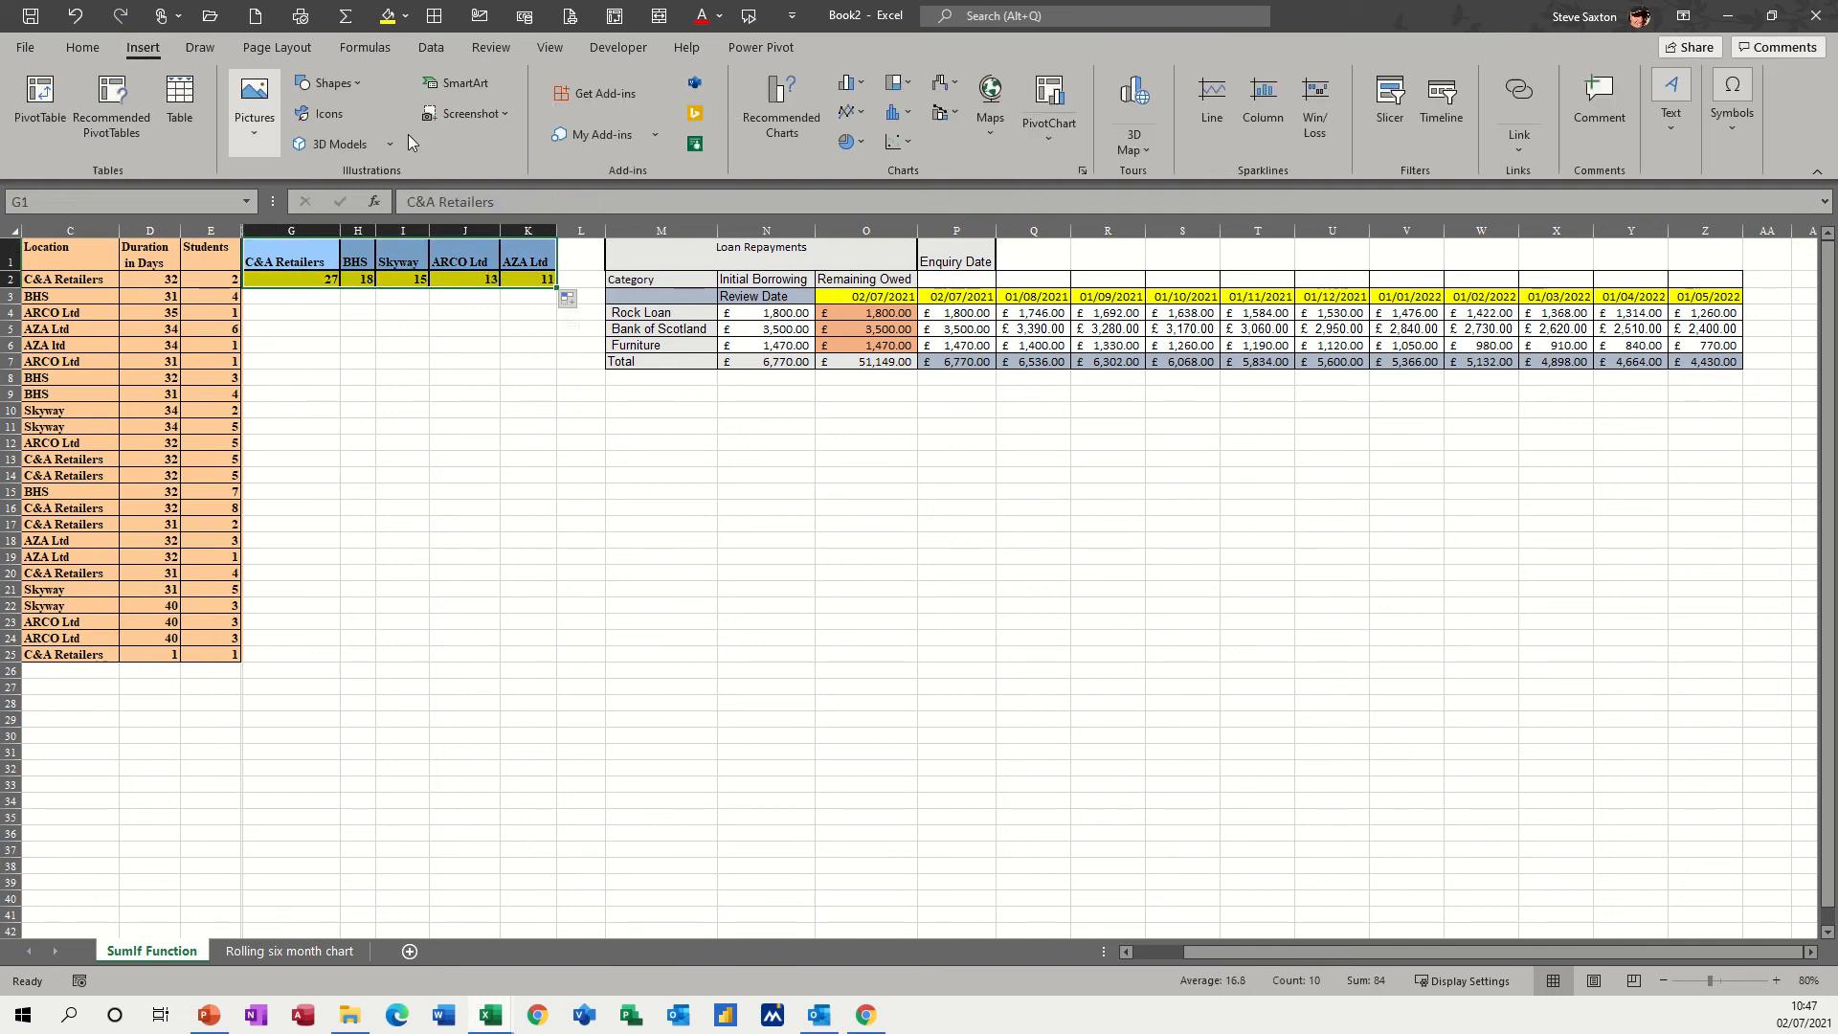
pyautogui.click(848, 83)
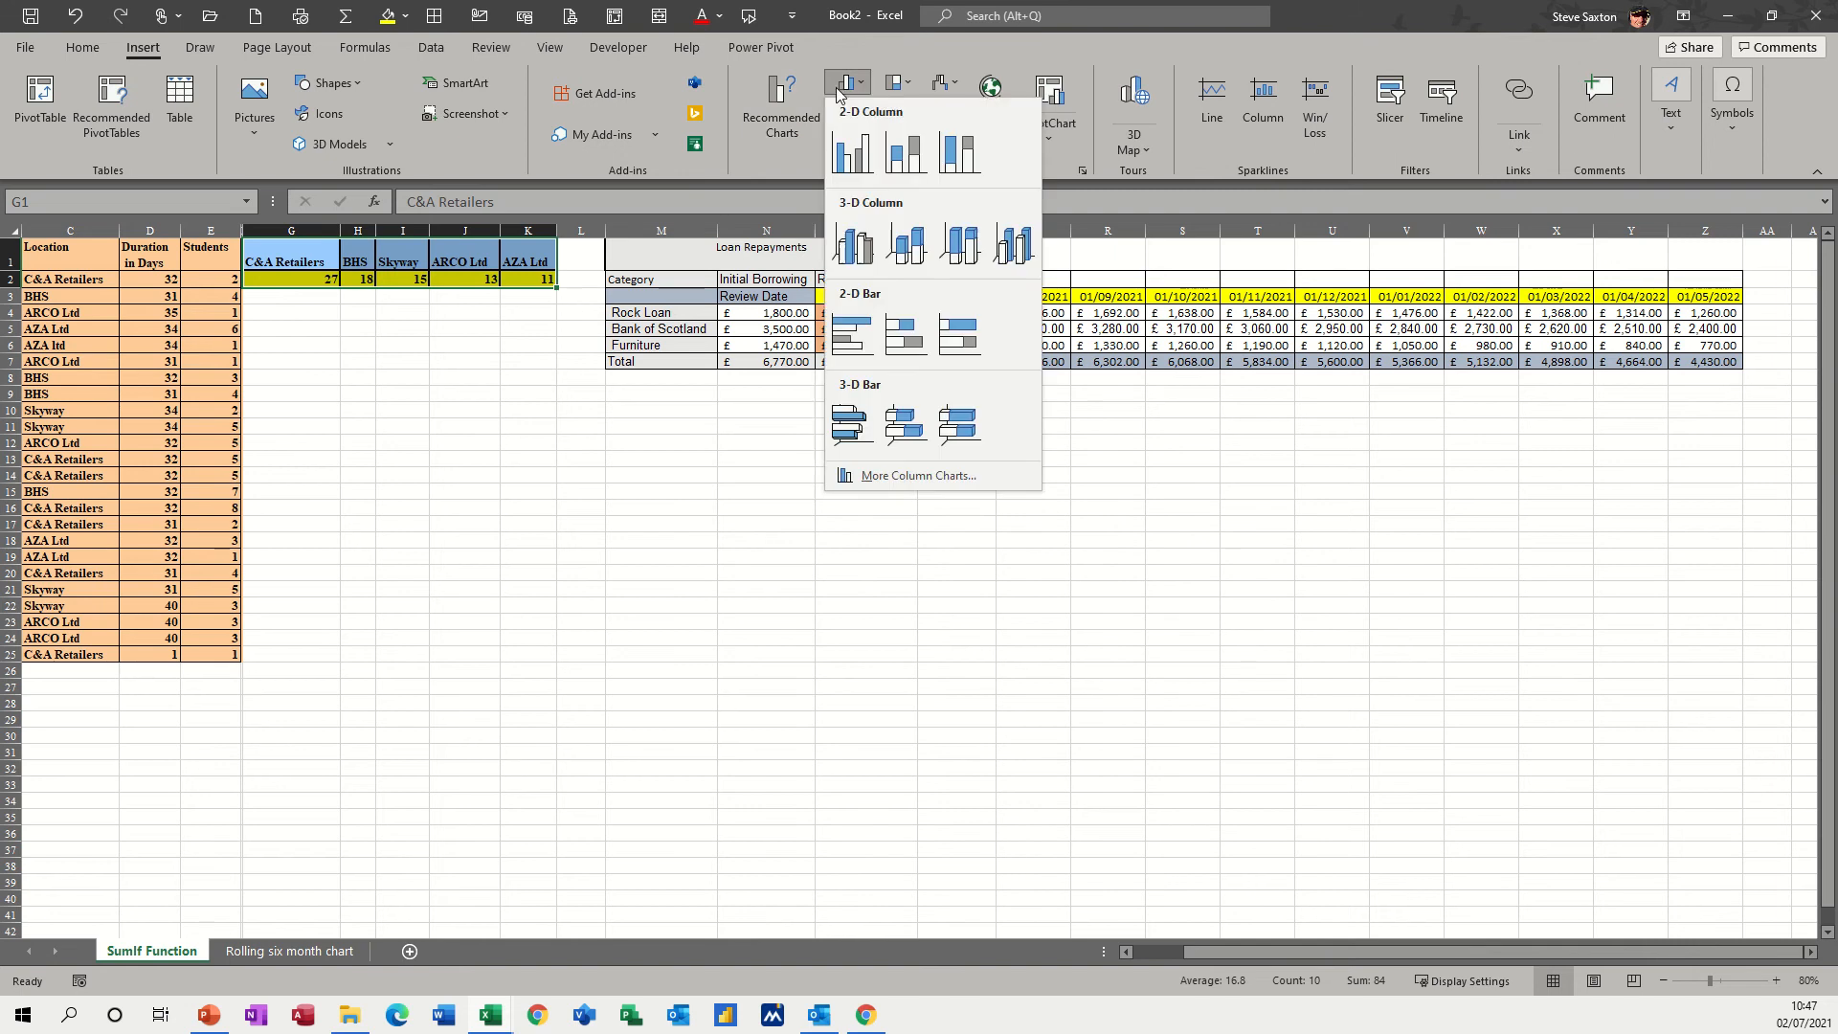
pyautogui.click(852, 152)
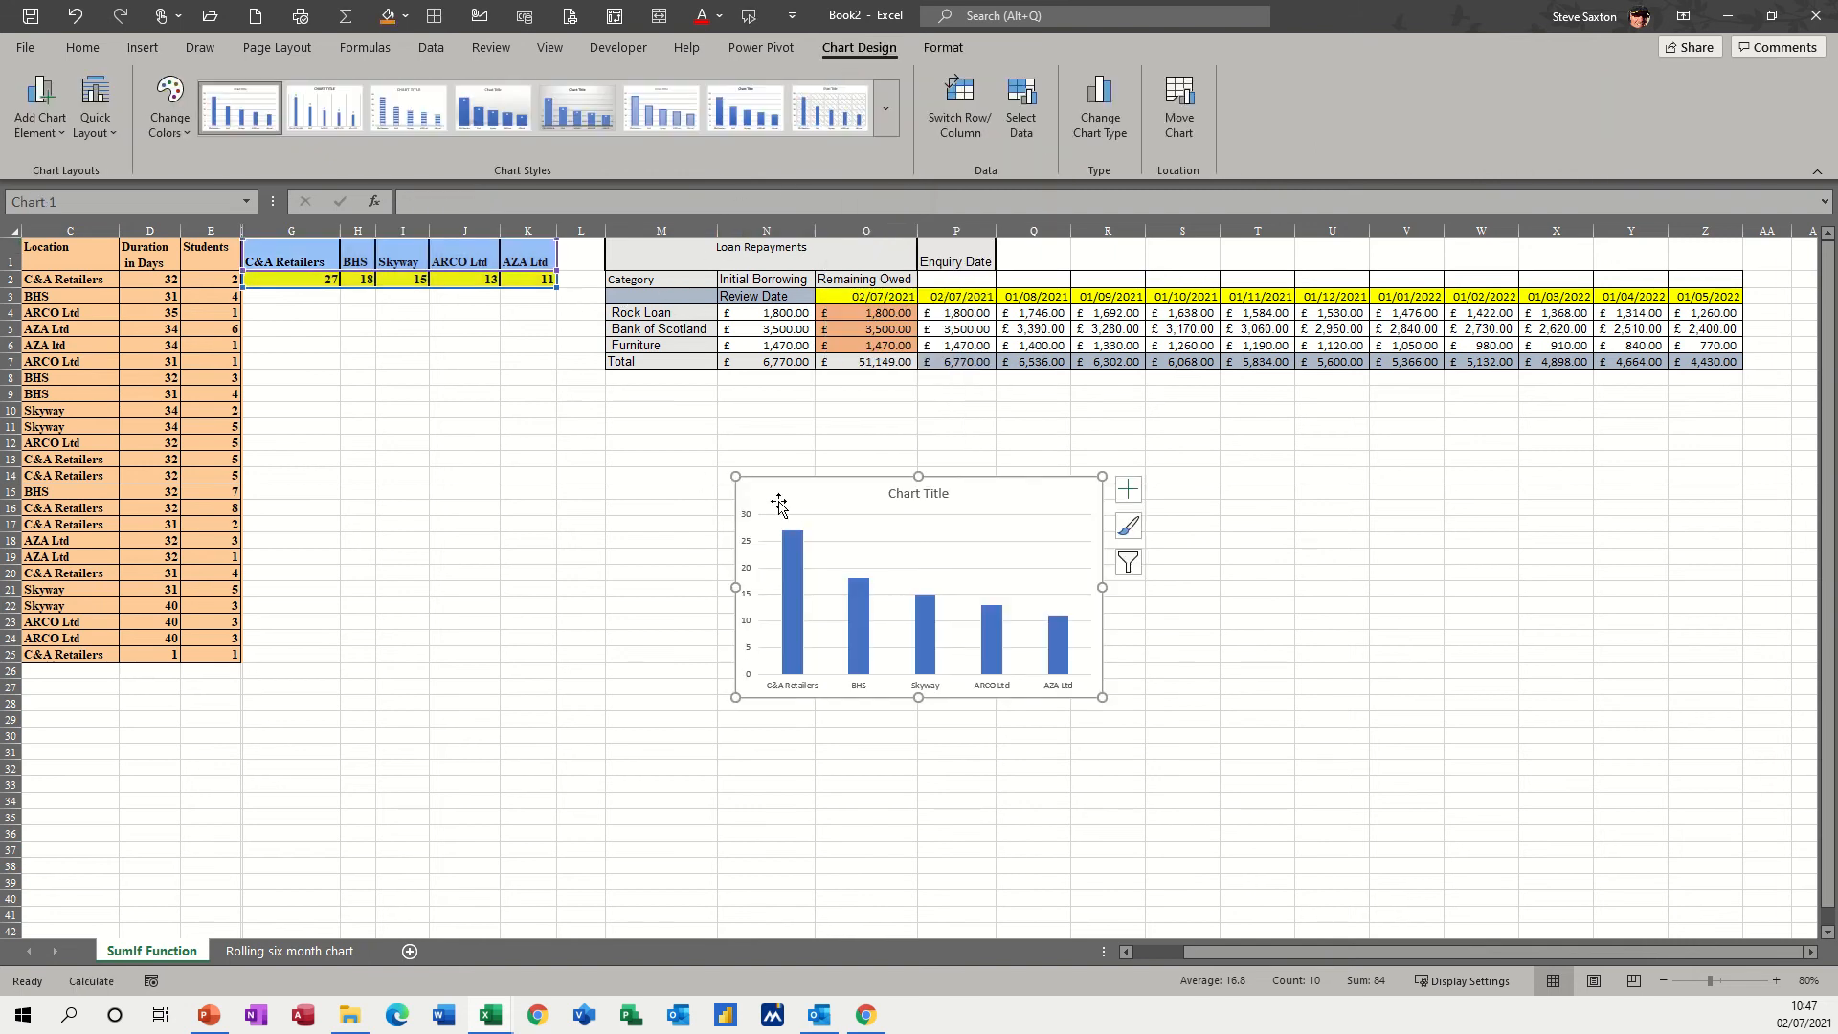
pyautogui.moveTo(790, 498); pyautogui.dragTo(307, 325)
# - Delete the title of the company column chart, then shrink the chart slightly and shift it to fit between columns G and L
pyautogui.click(421, 320)
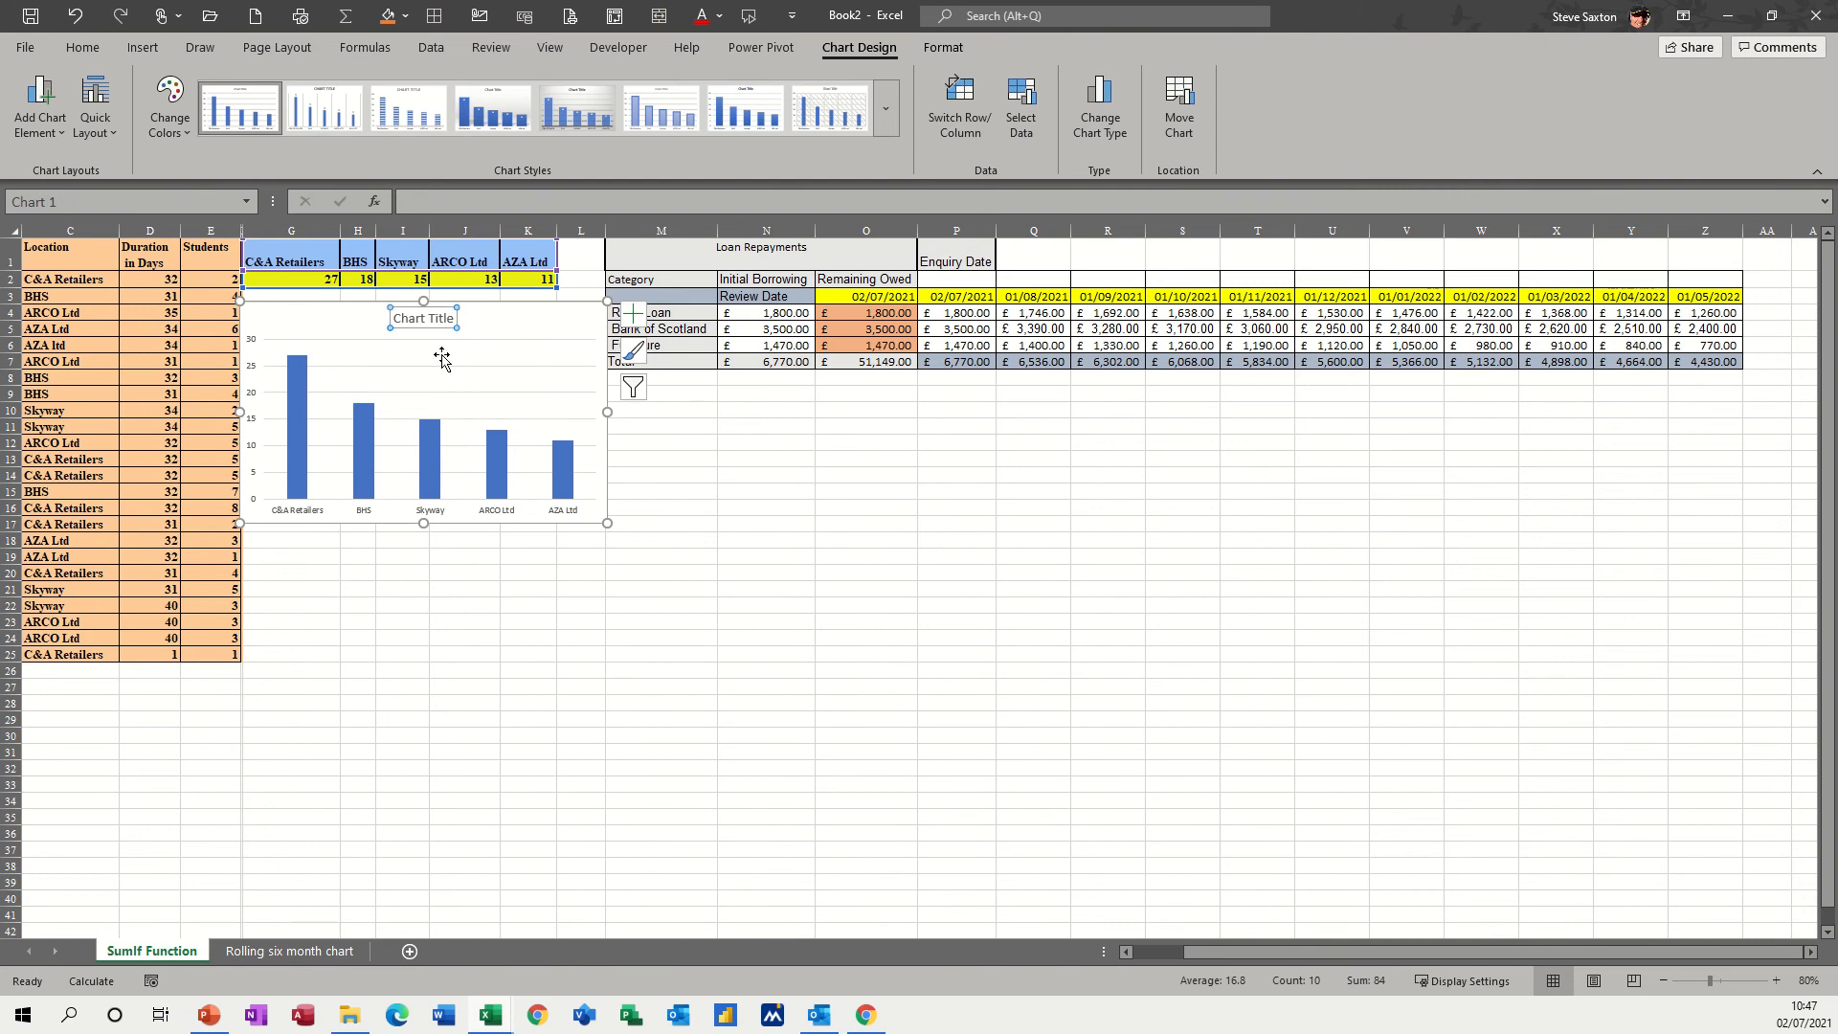
pyautogui.press('Delete')
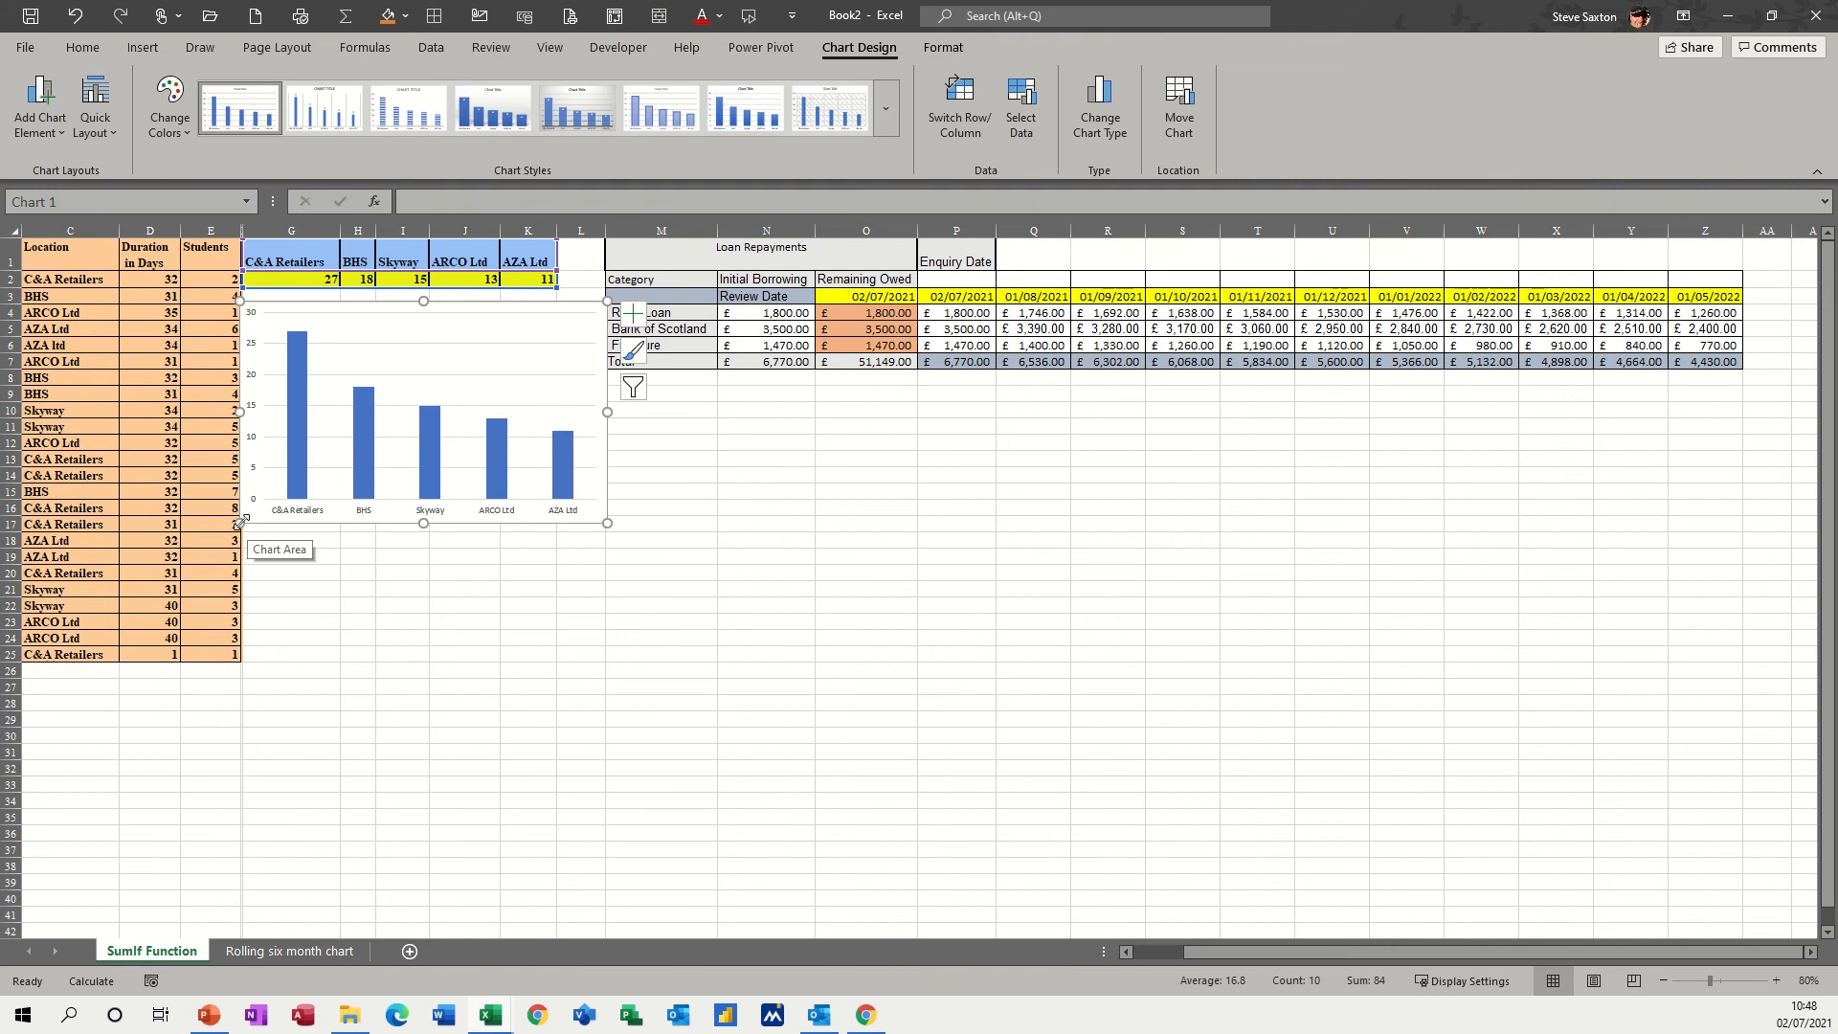
pyautogui.moveTo(239, 523); pyautogui.dragTo(264, 512)
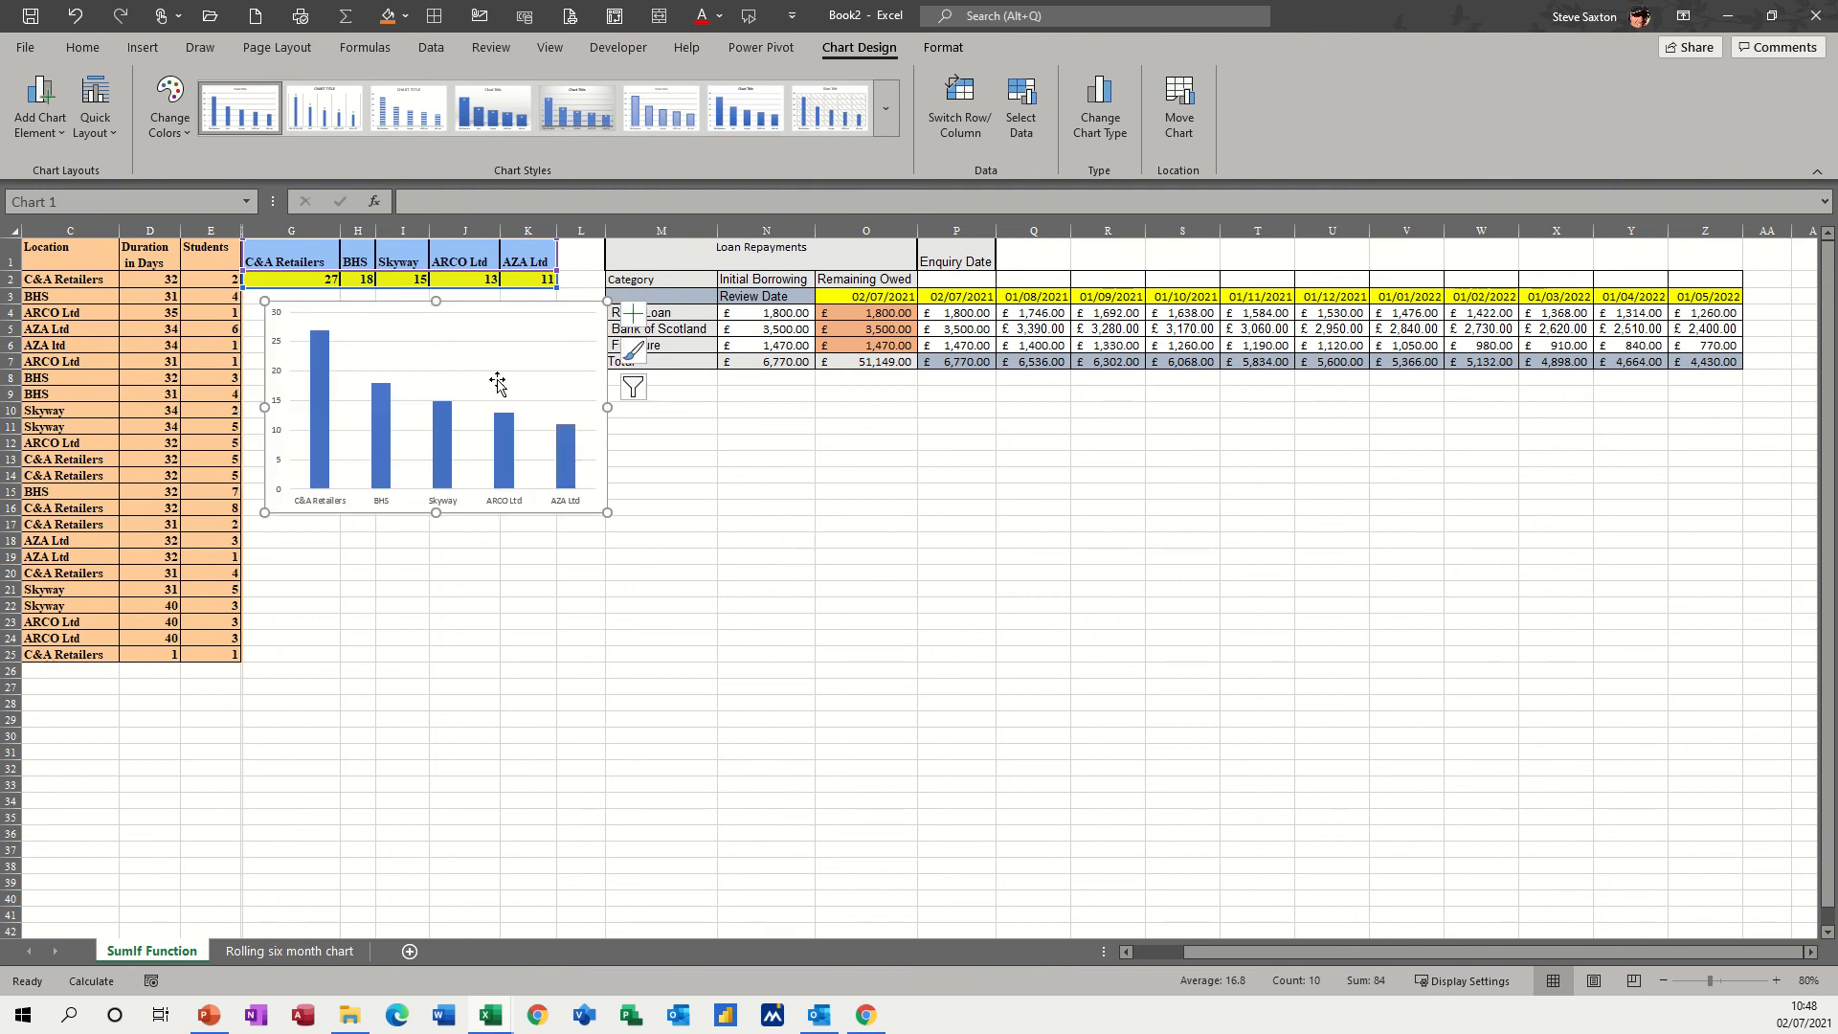
pyautogui.click(569, 311)
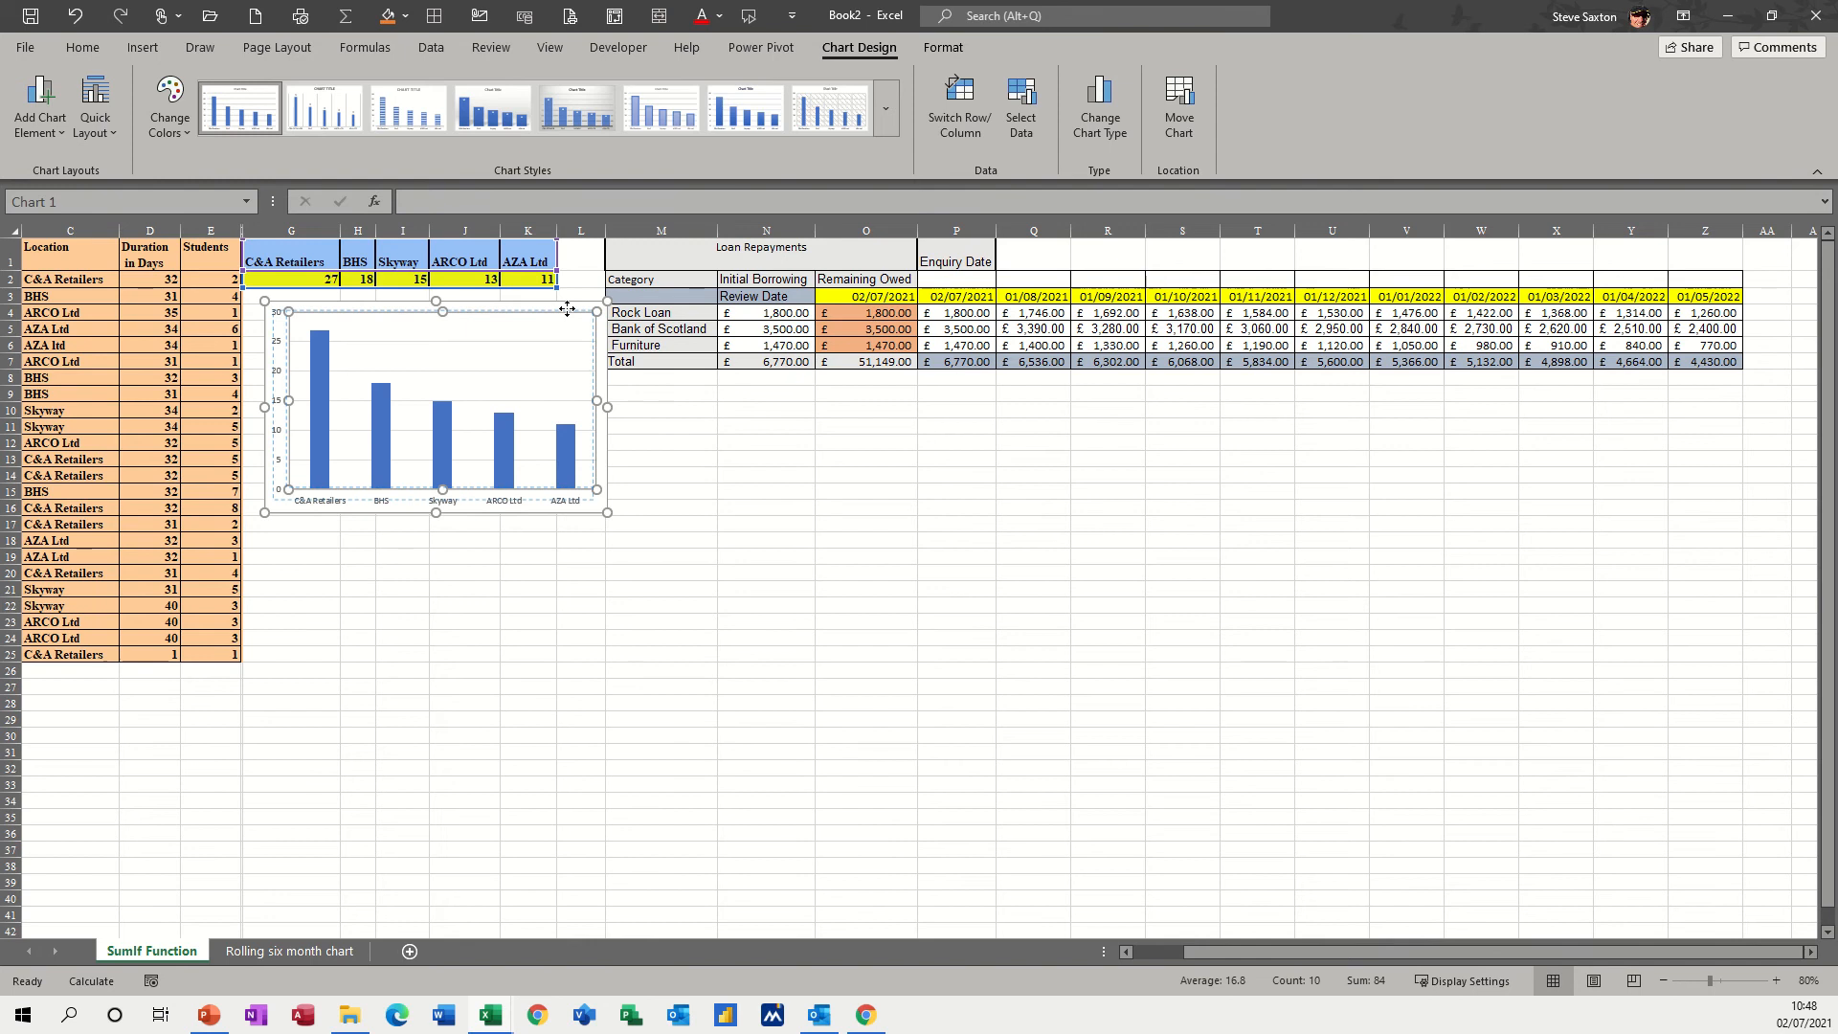
pyautogui.moveTo(569, 309); pyautogui.dragTo(566, 308)
pyautogui.moveTo(602, 388); pyautogui.dragTo(593, 388)
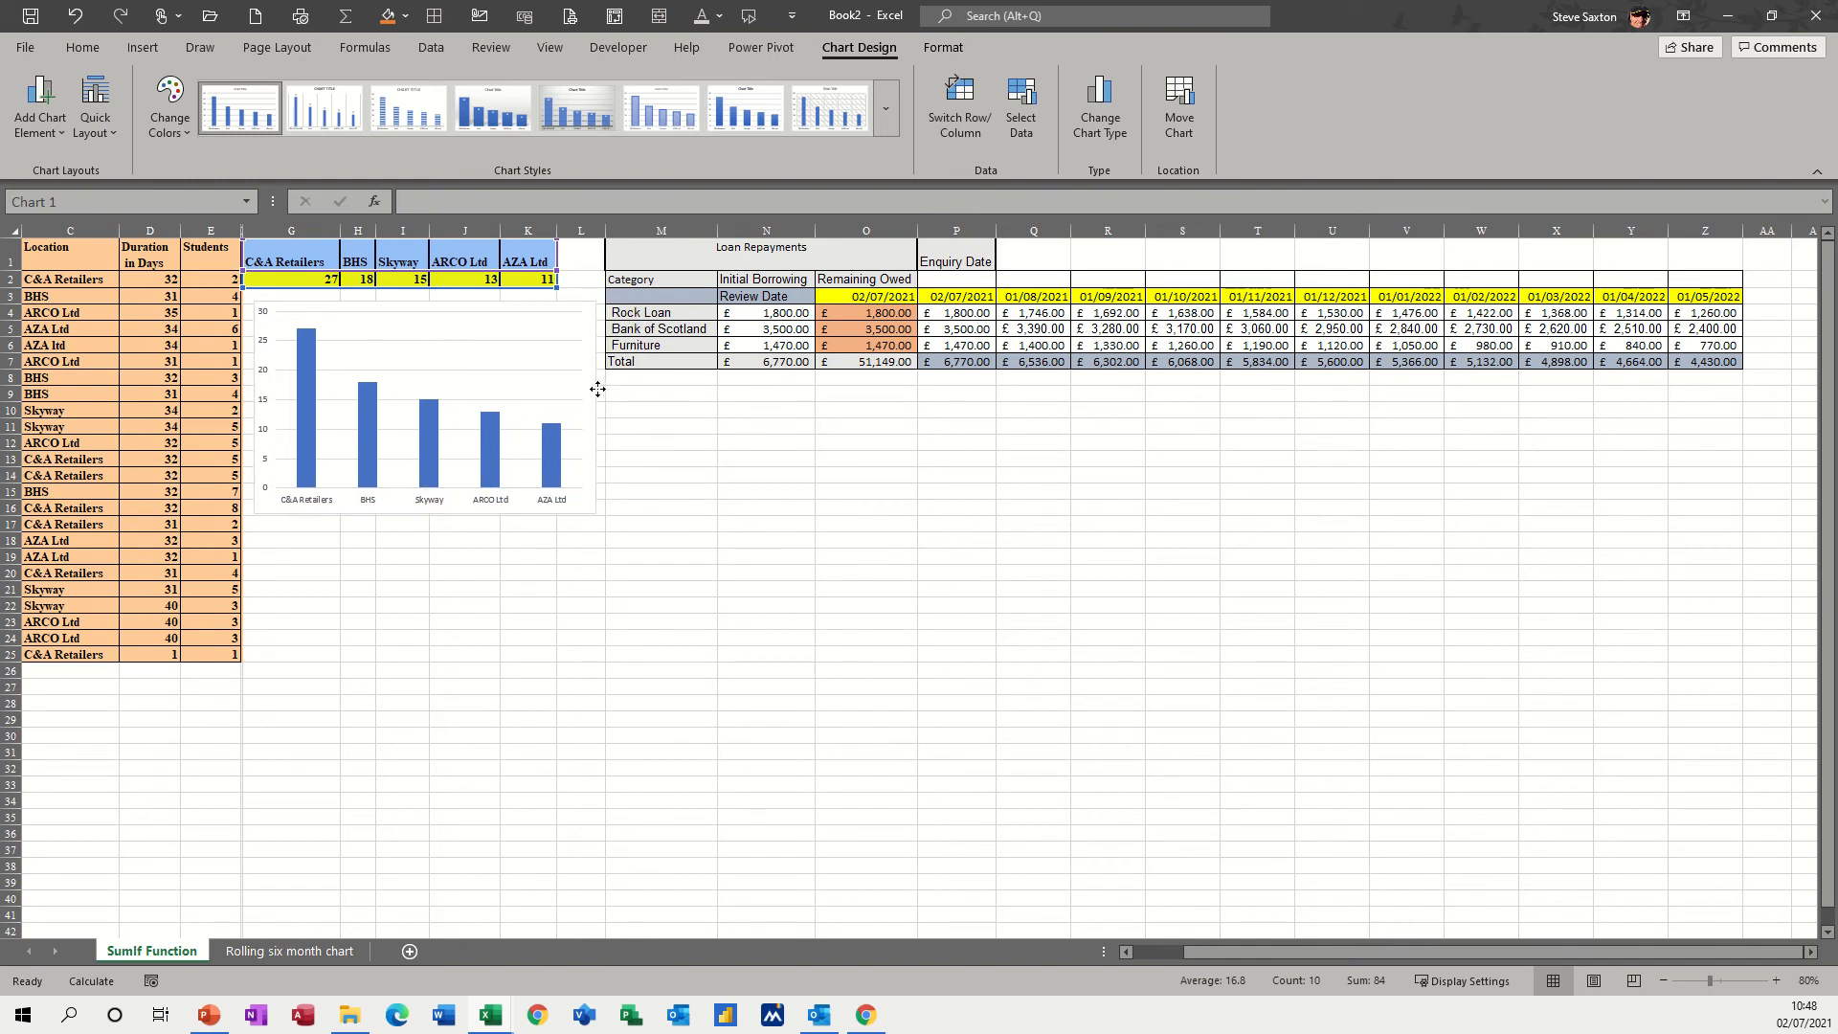
pyautogui.click(472, 624)
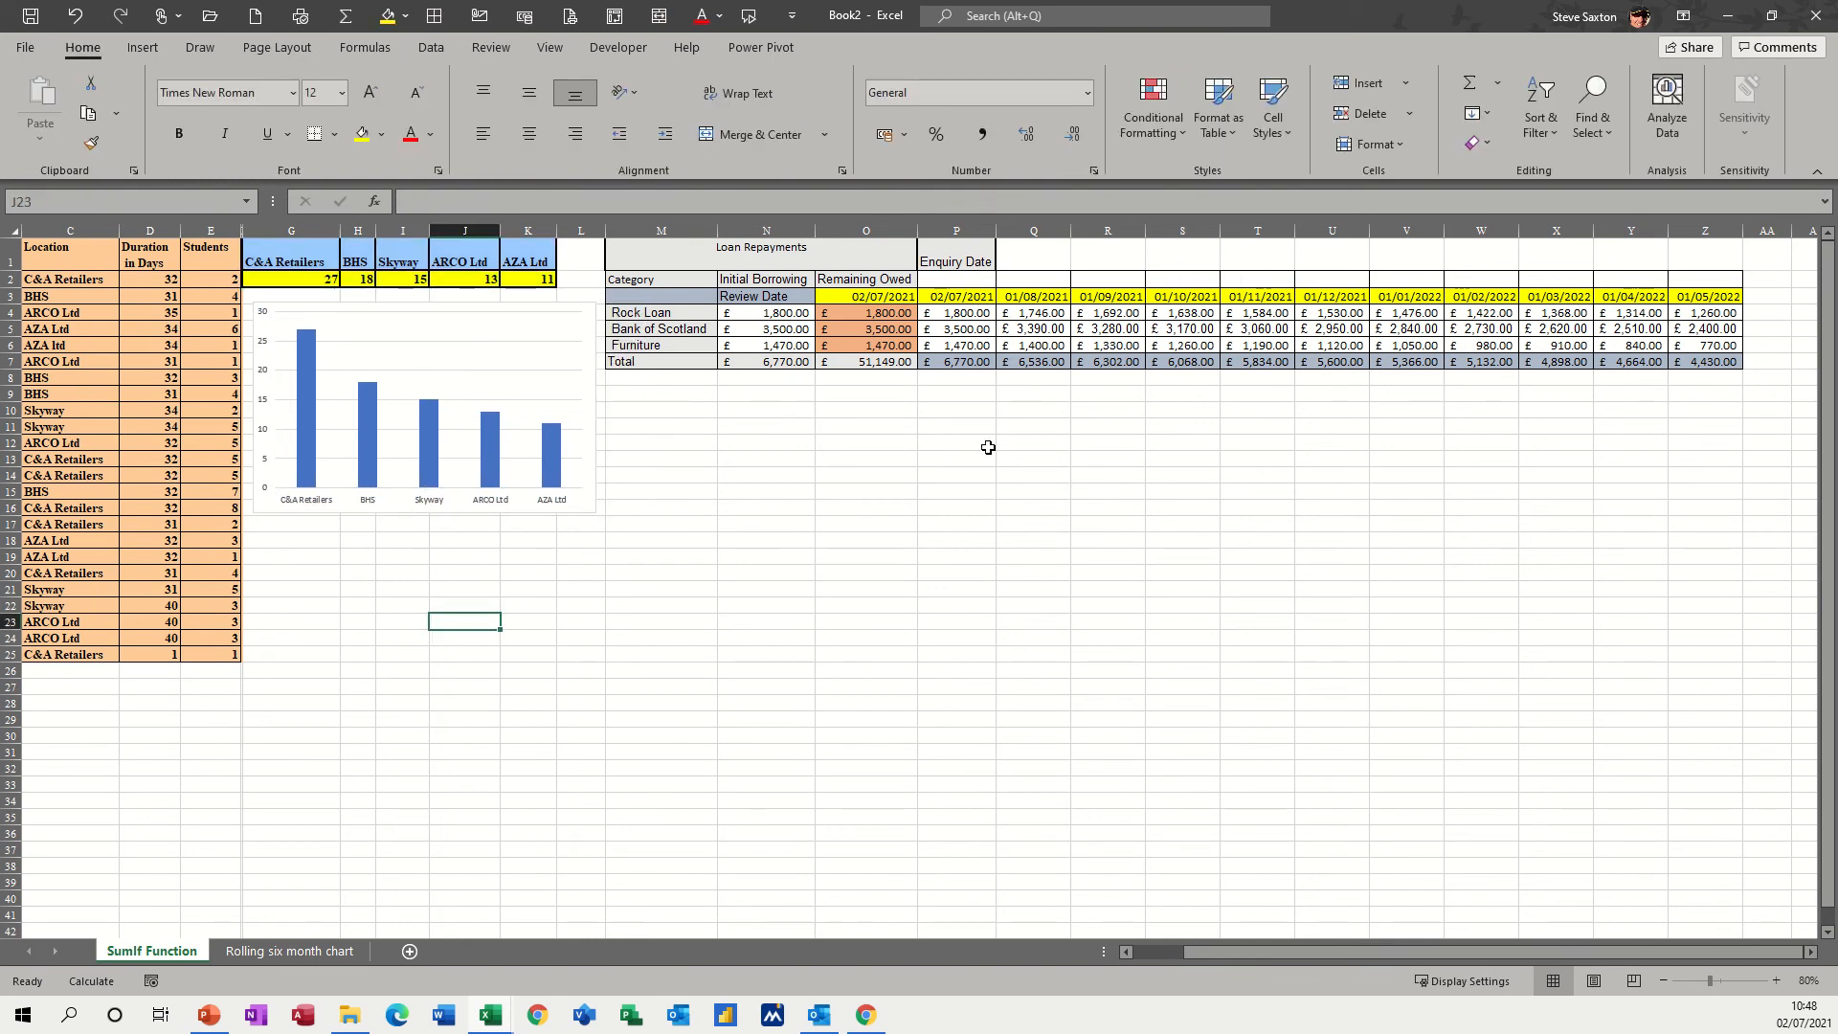
# - Examine the loan table's review date, the SUMIF formula in O4, and the named ranges for dates, rock, bank and furniture
pyautogui.click(856, 296)
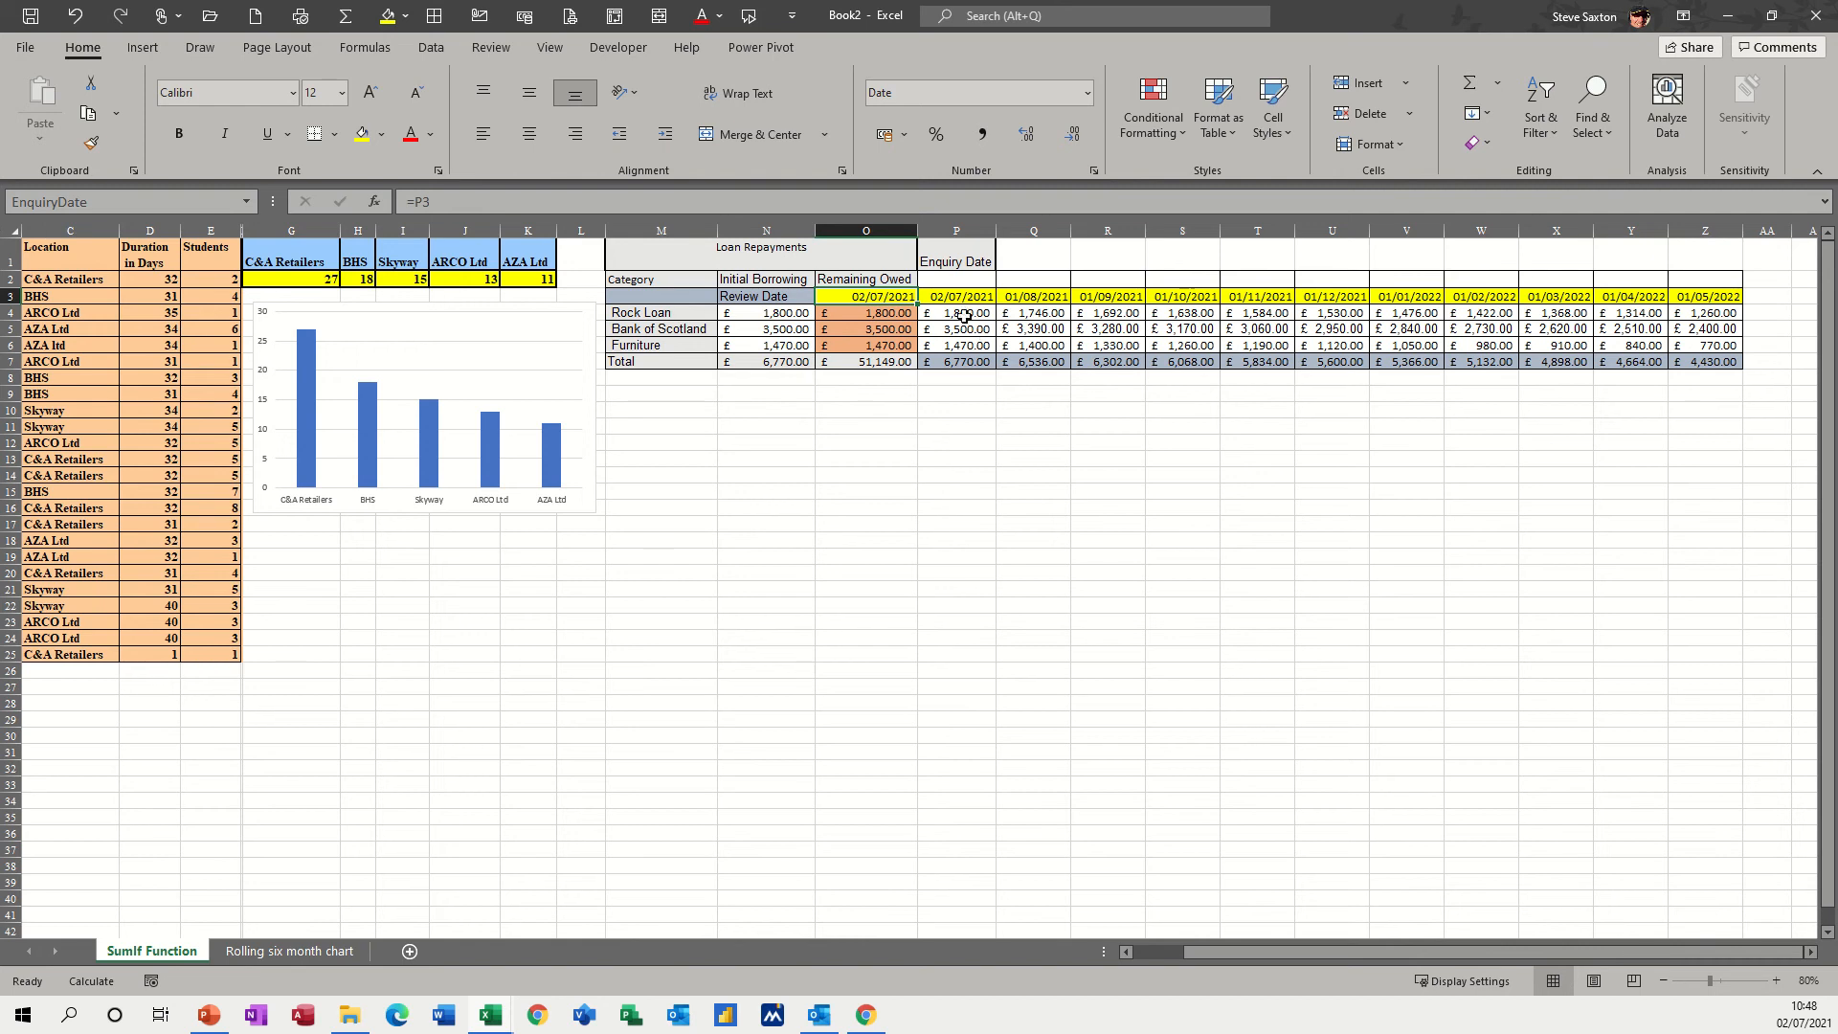
pyautogui.moveTo(944, 299); pyautogui.dragTo(1693, 296)
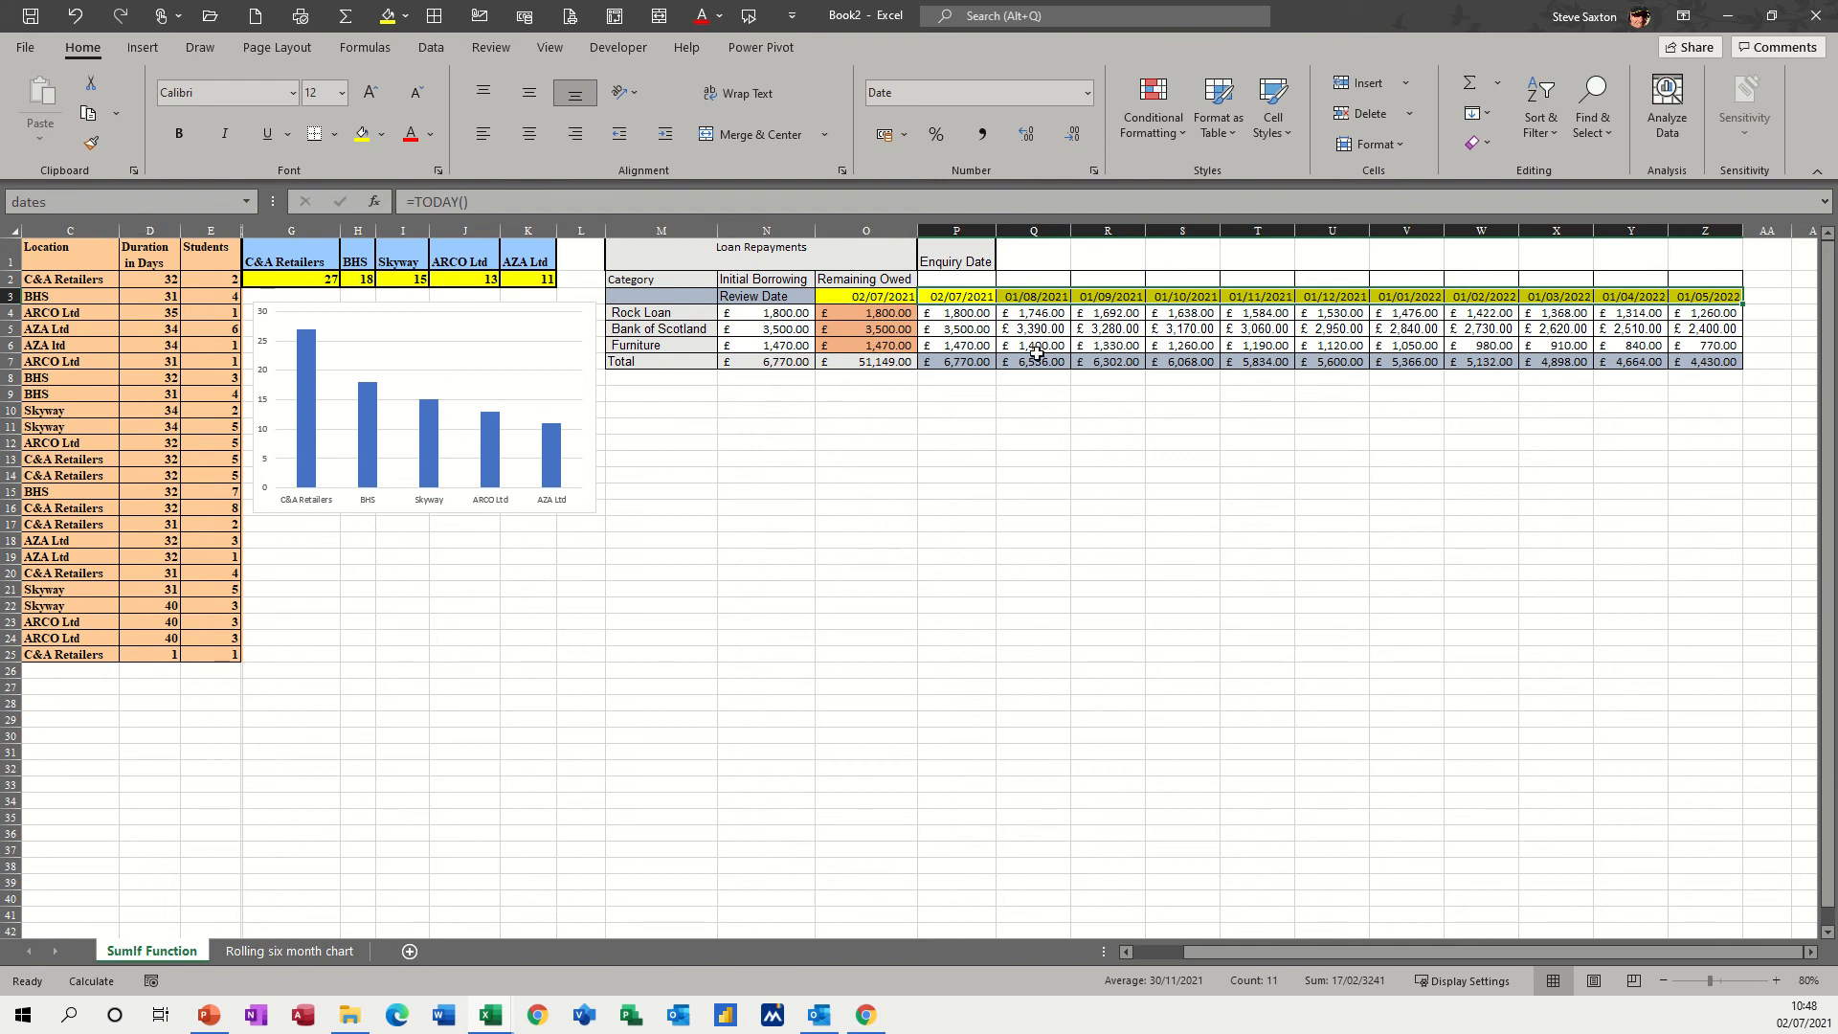
pyautogui.click(869, 313)
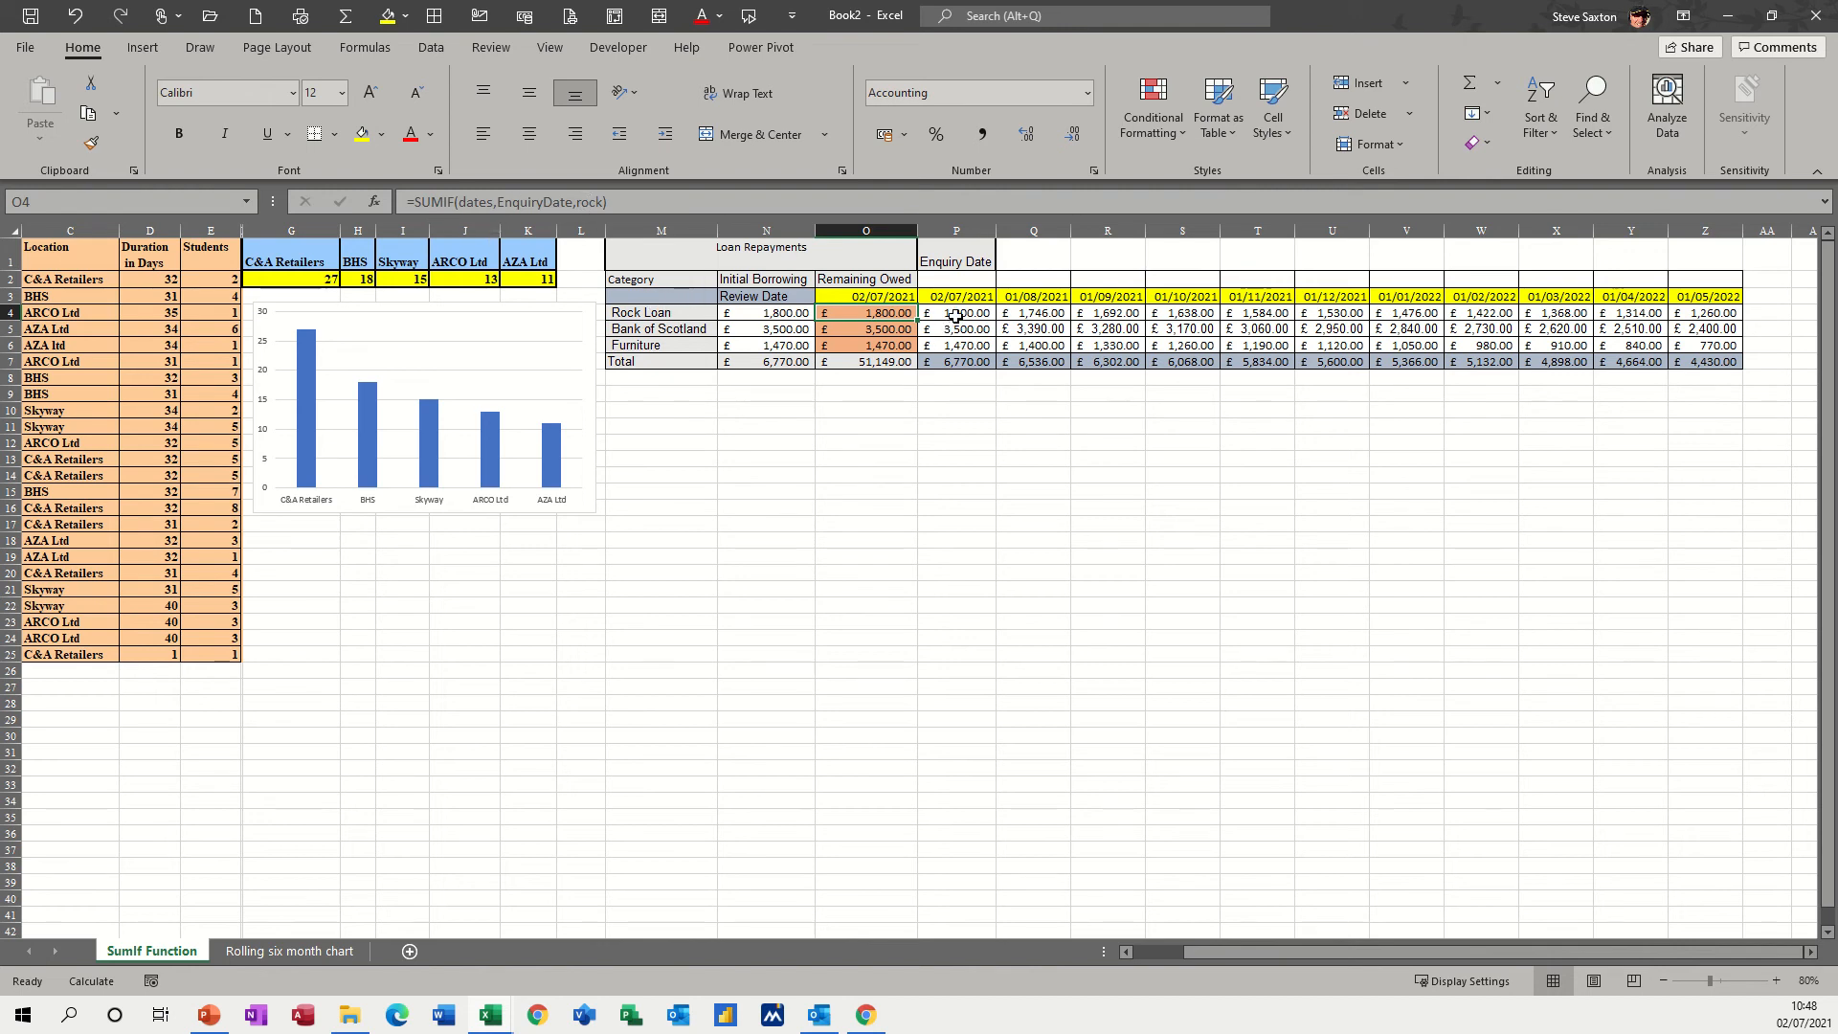
pyautogui.moveTo(955, 316); pyautogui.dragTo(1694, 311)
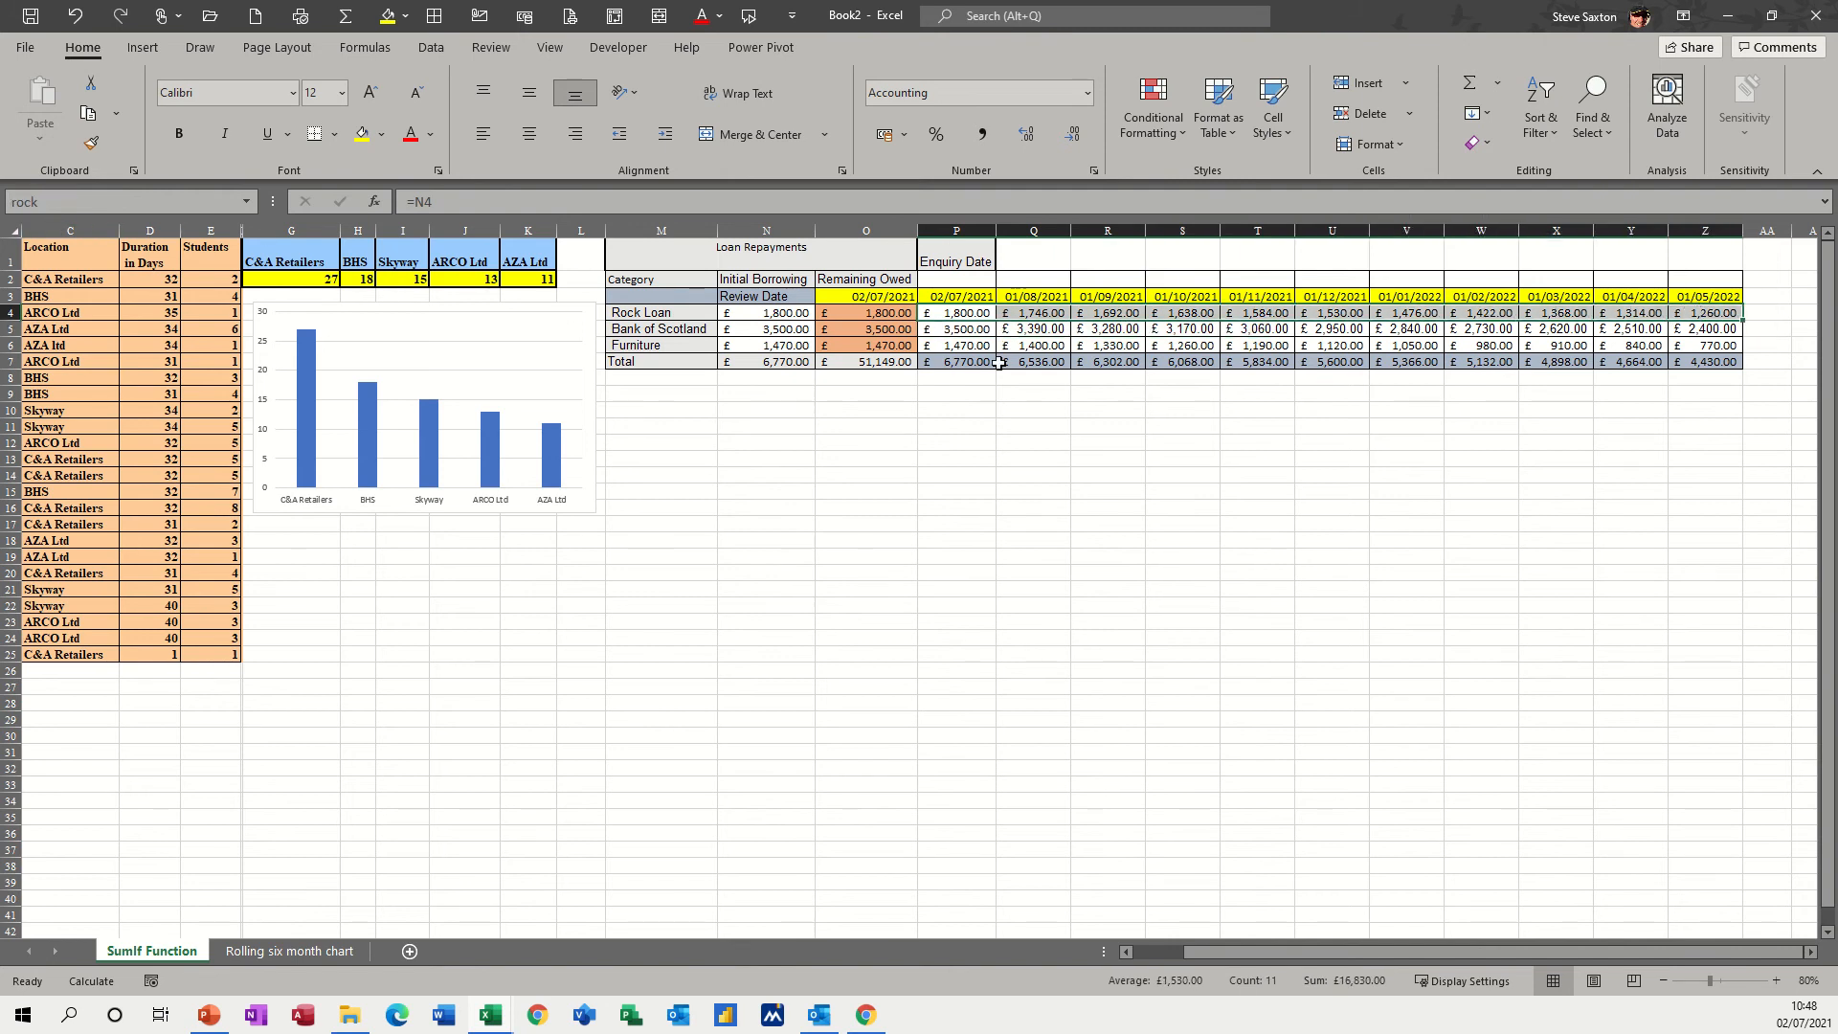
pyautogui.click(961, 329)
pyautogui.moveTo(961, 329); pyautogui.dragTo(1718, 330)
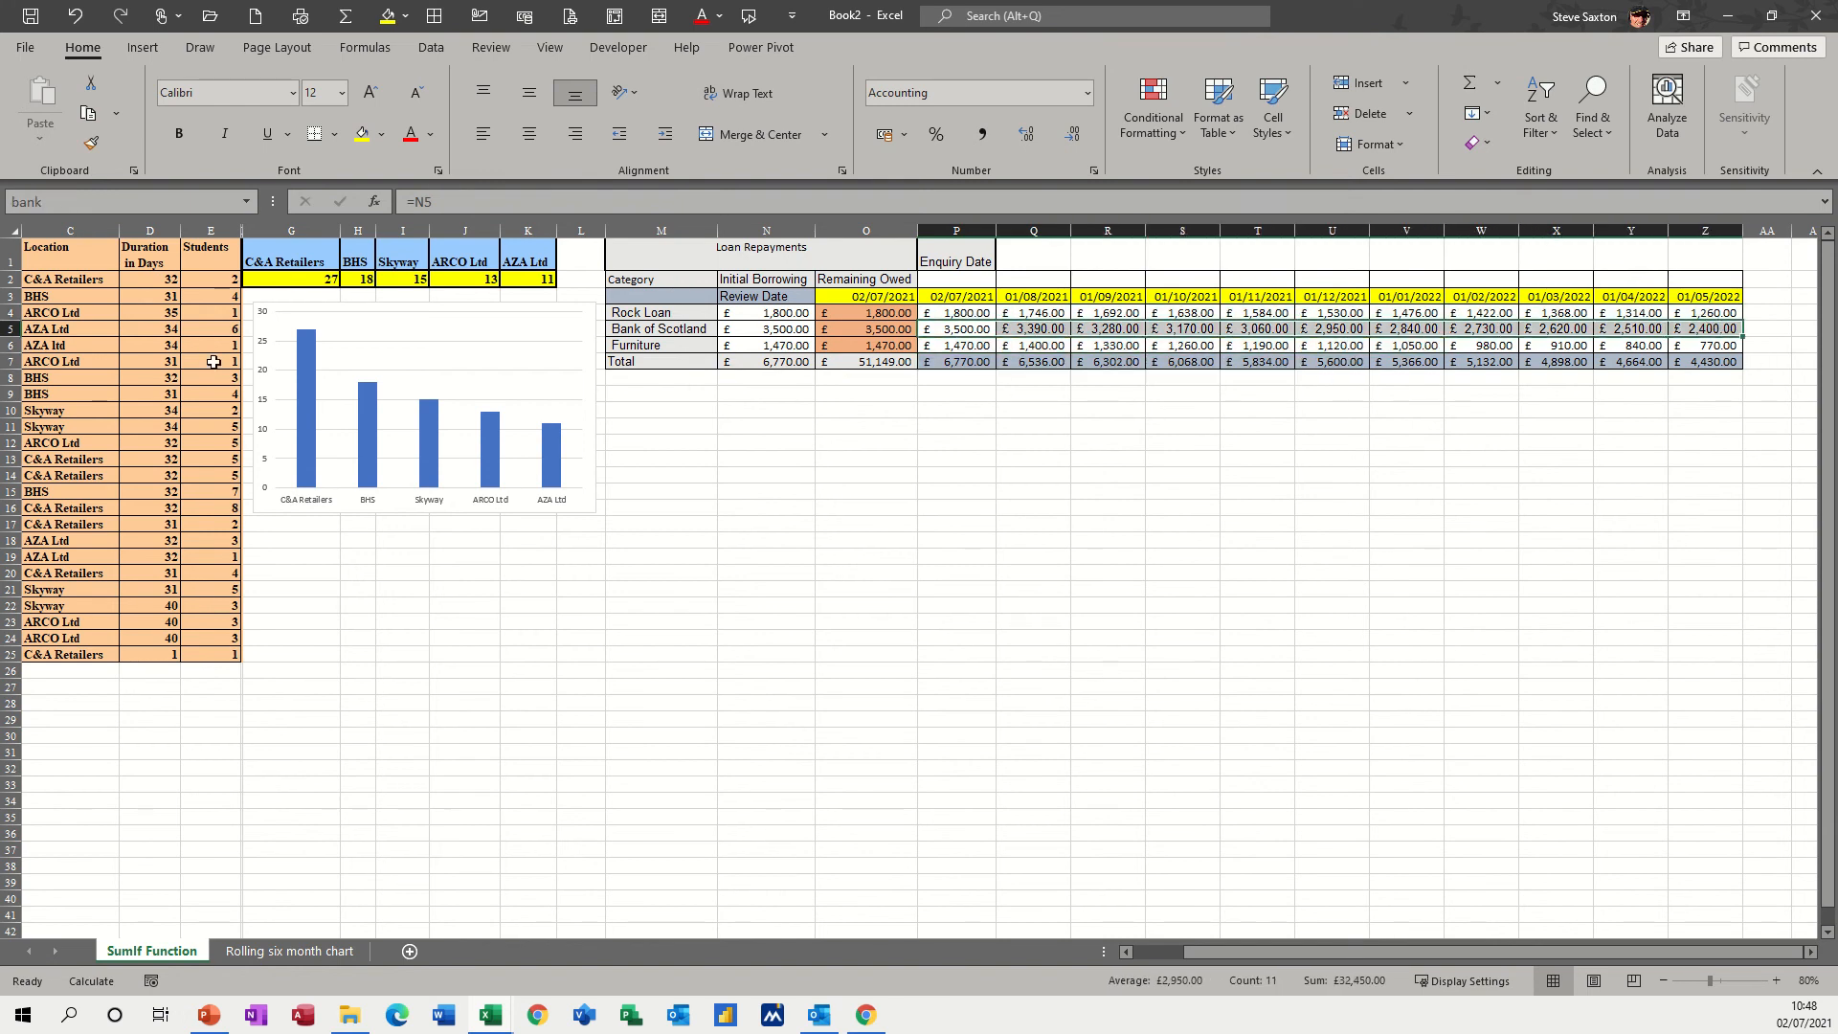
pyautogui.moveTo(955, 347); pyautogui.dragTo(1694, 347)
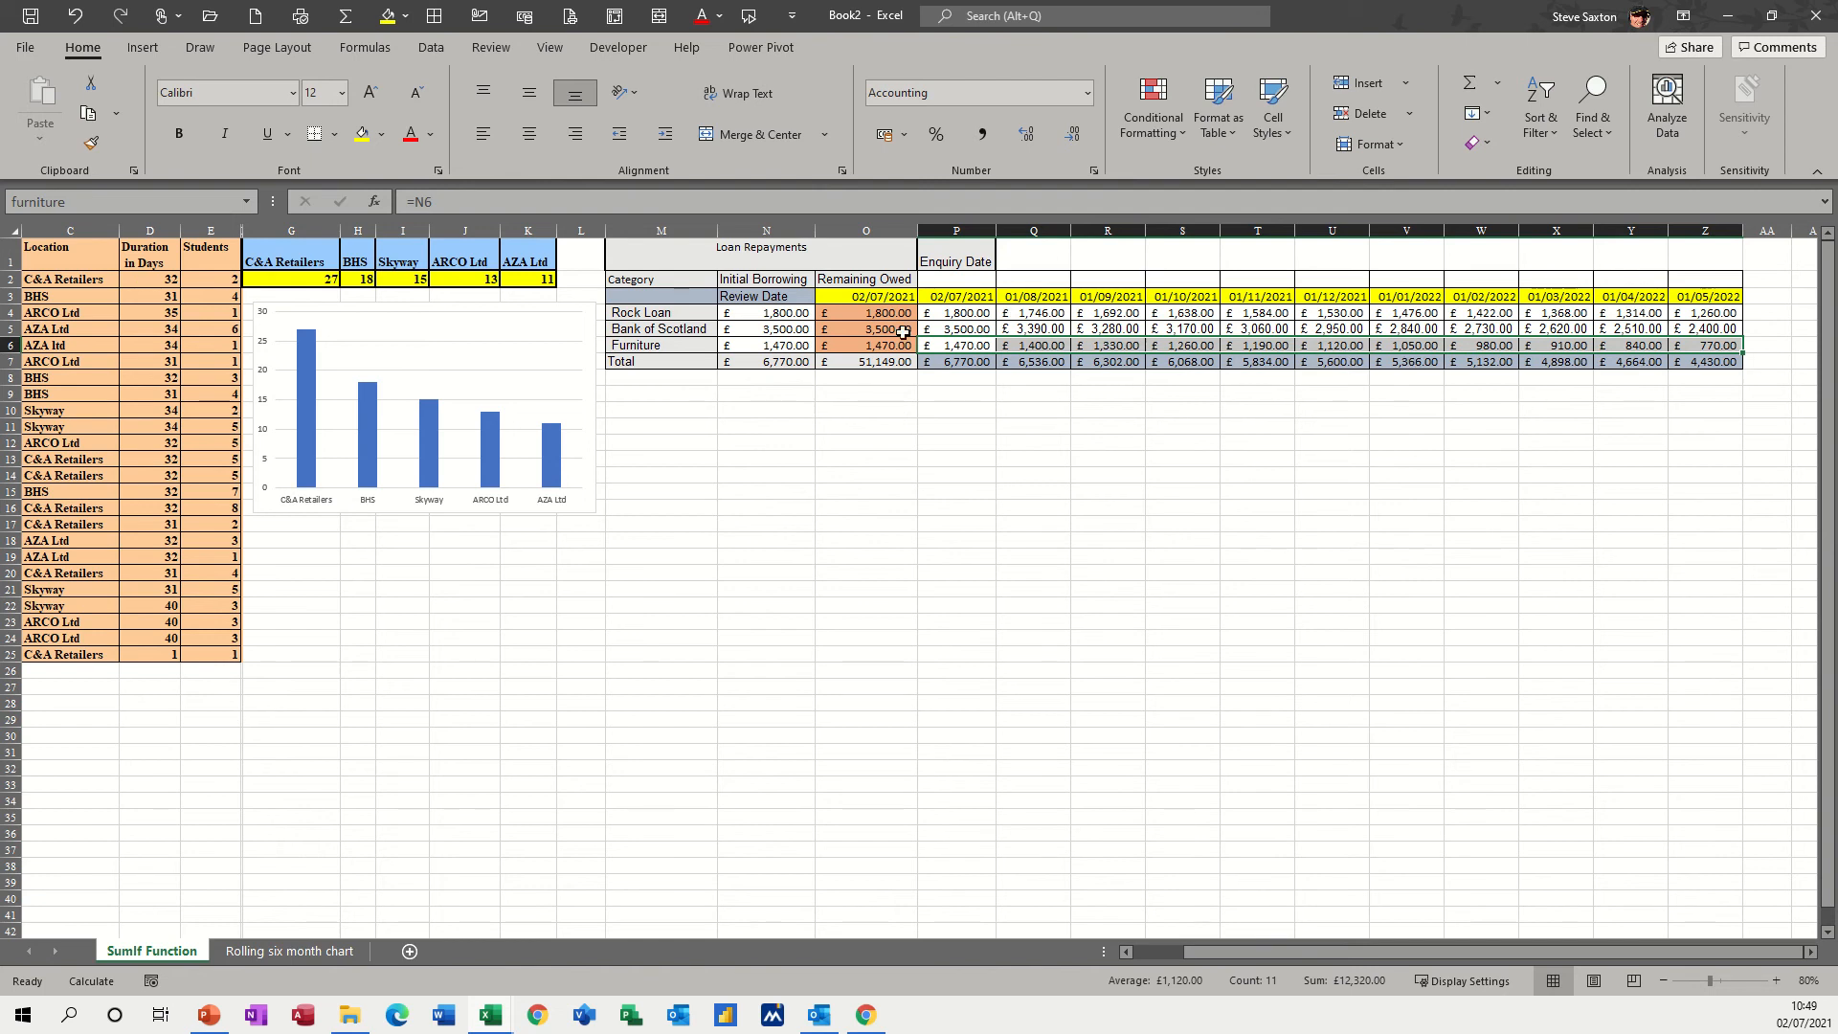
# - Set the review date in O3 to 01/09/2021, and compare the remaining amounts owed with that month's figures in R4:R6
pyautogui.click(851, 297)
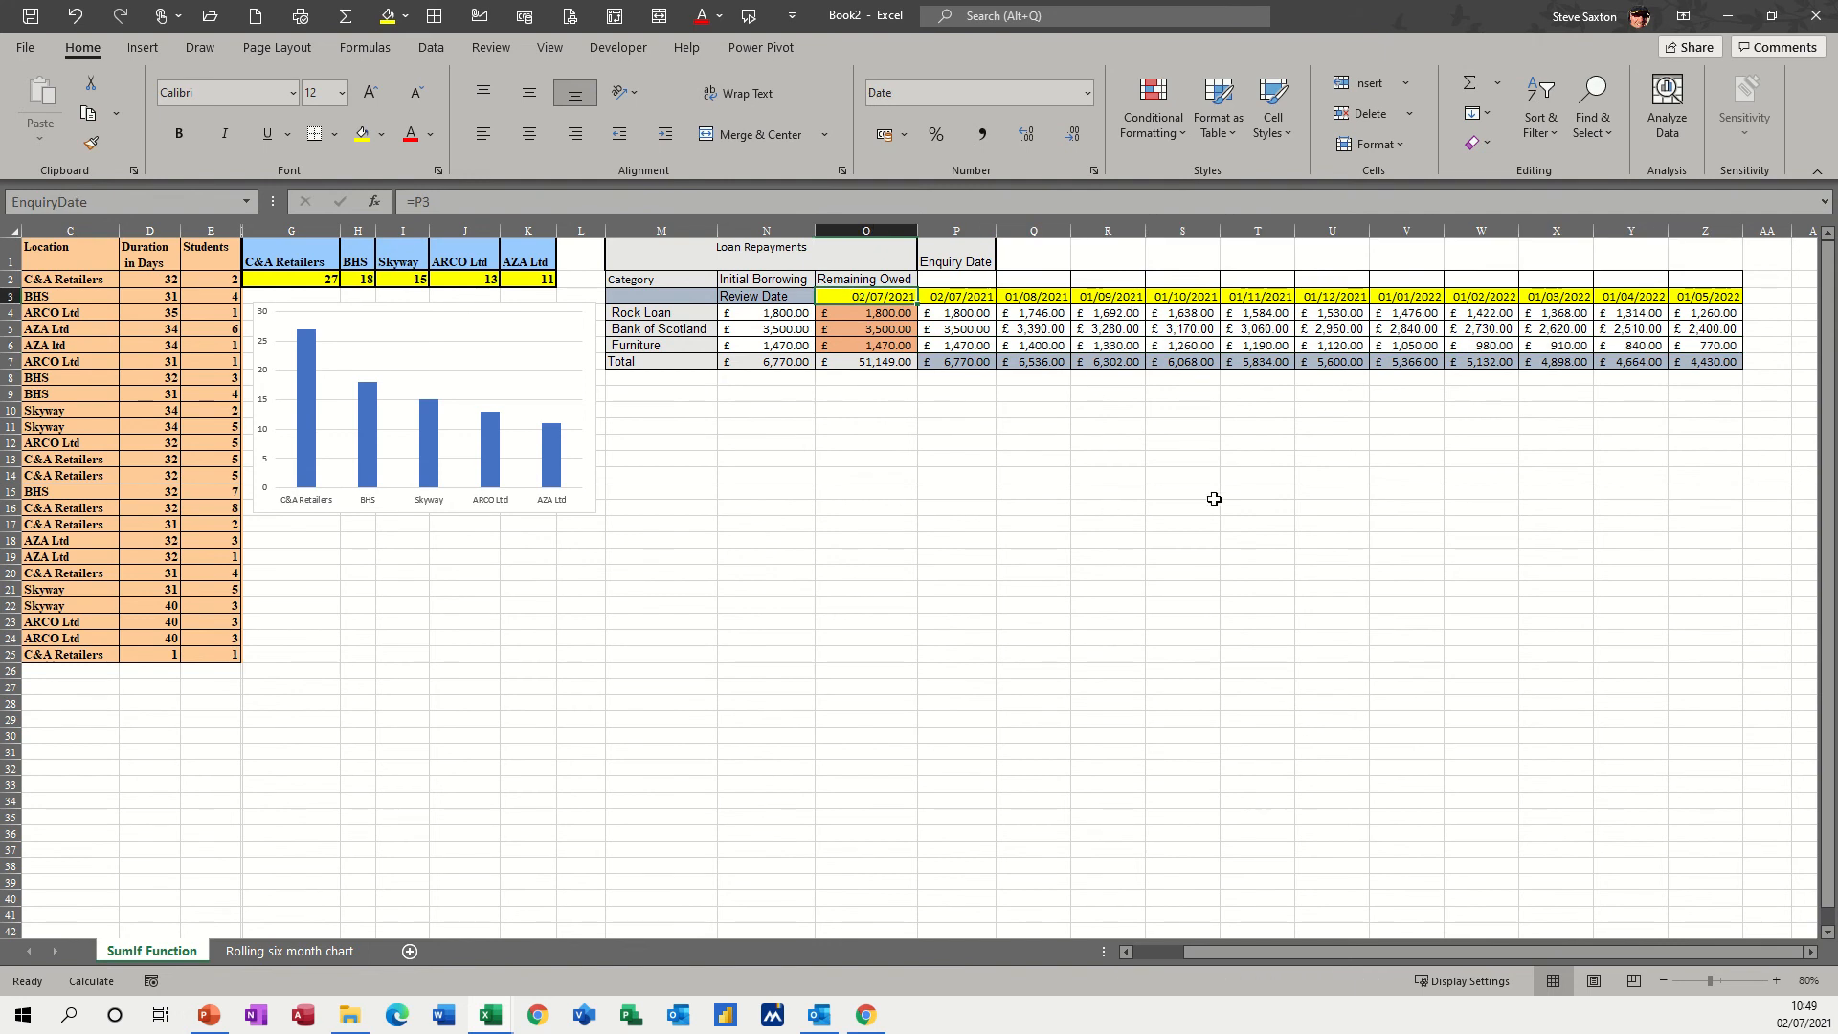
pyautogui.write('1/9/')
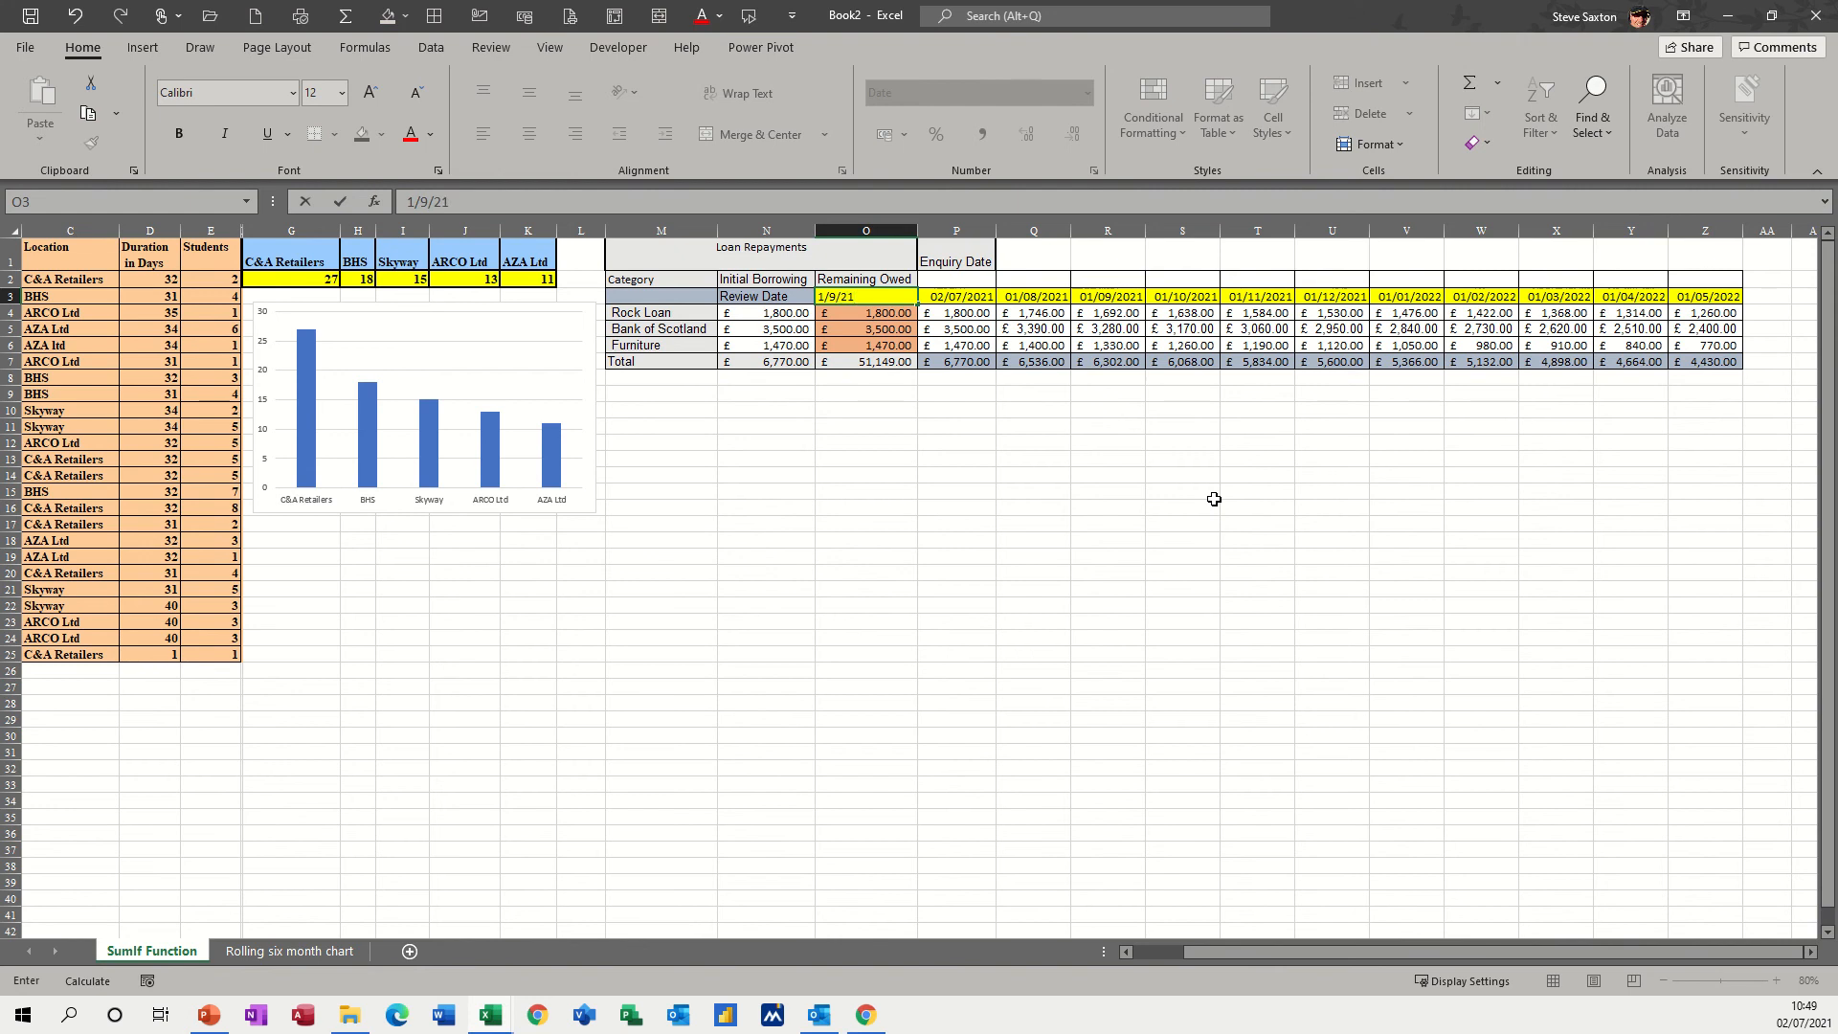
pyautogui.write('/09/2021')
pyautogui.press('Return')
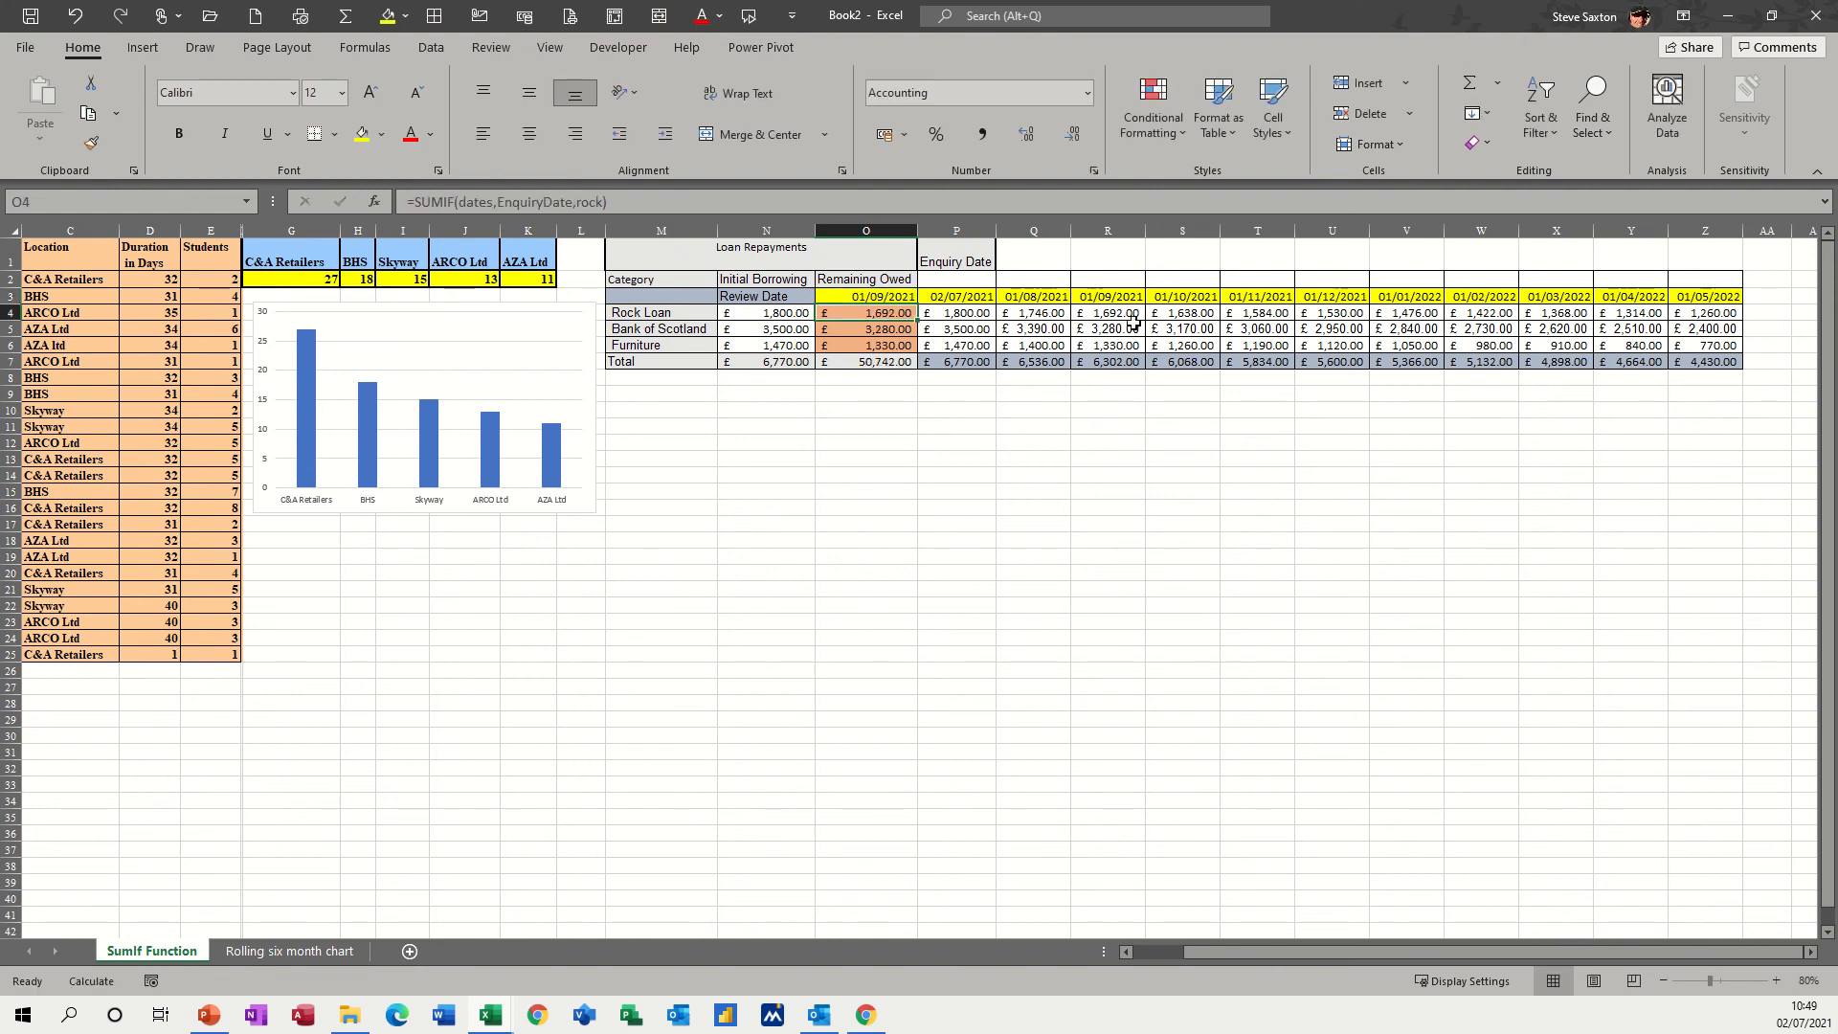
pyautogui.moveTo(1113, 318); pyautogui.dragTo(1118, 342)
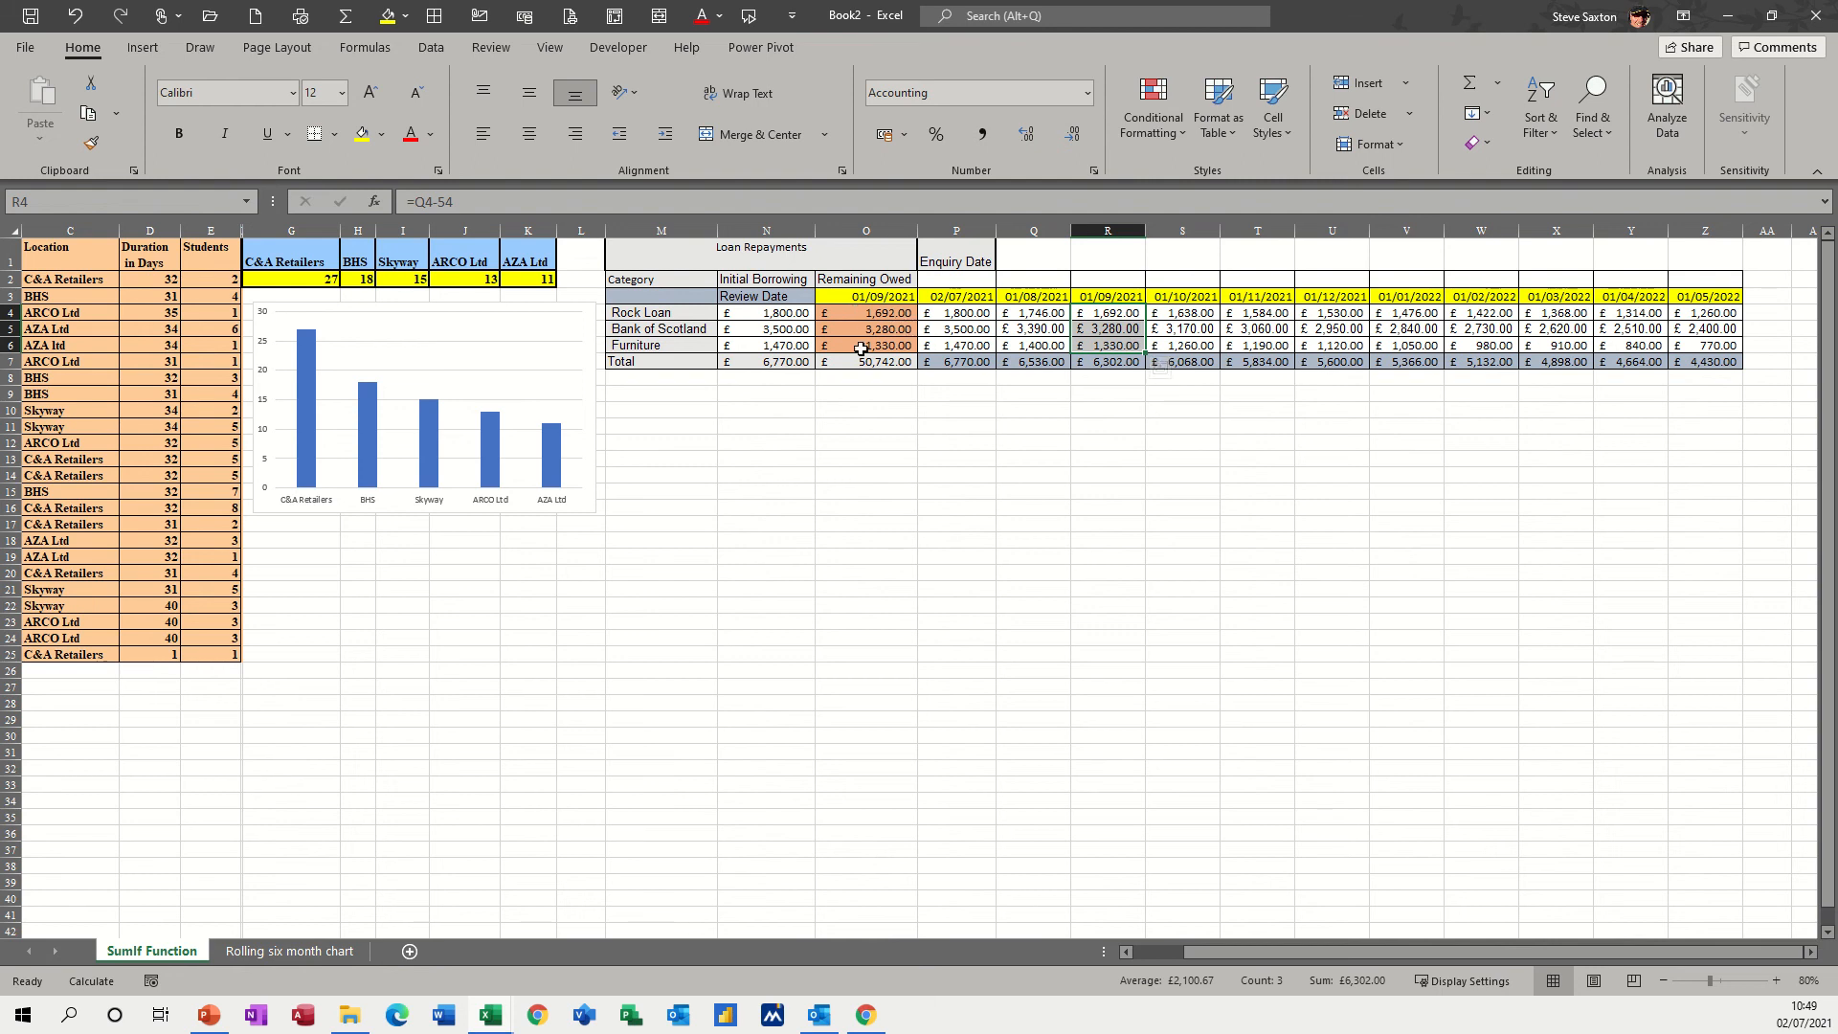
# - Set the trigger cell G4 on the Rolling six month chart sheet to jan 21
pyautogui.click(276, 951)
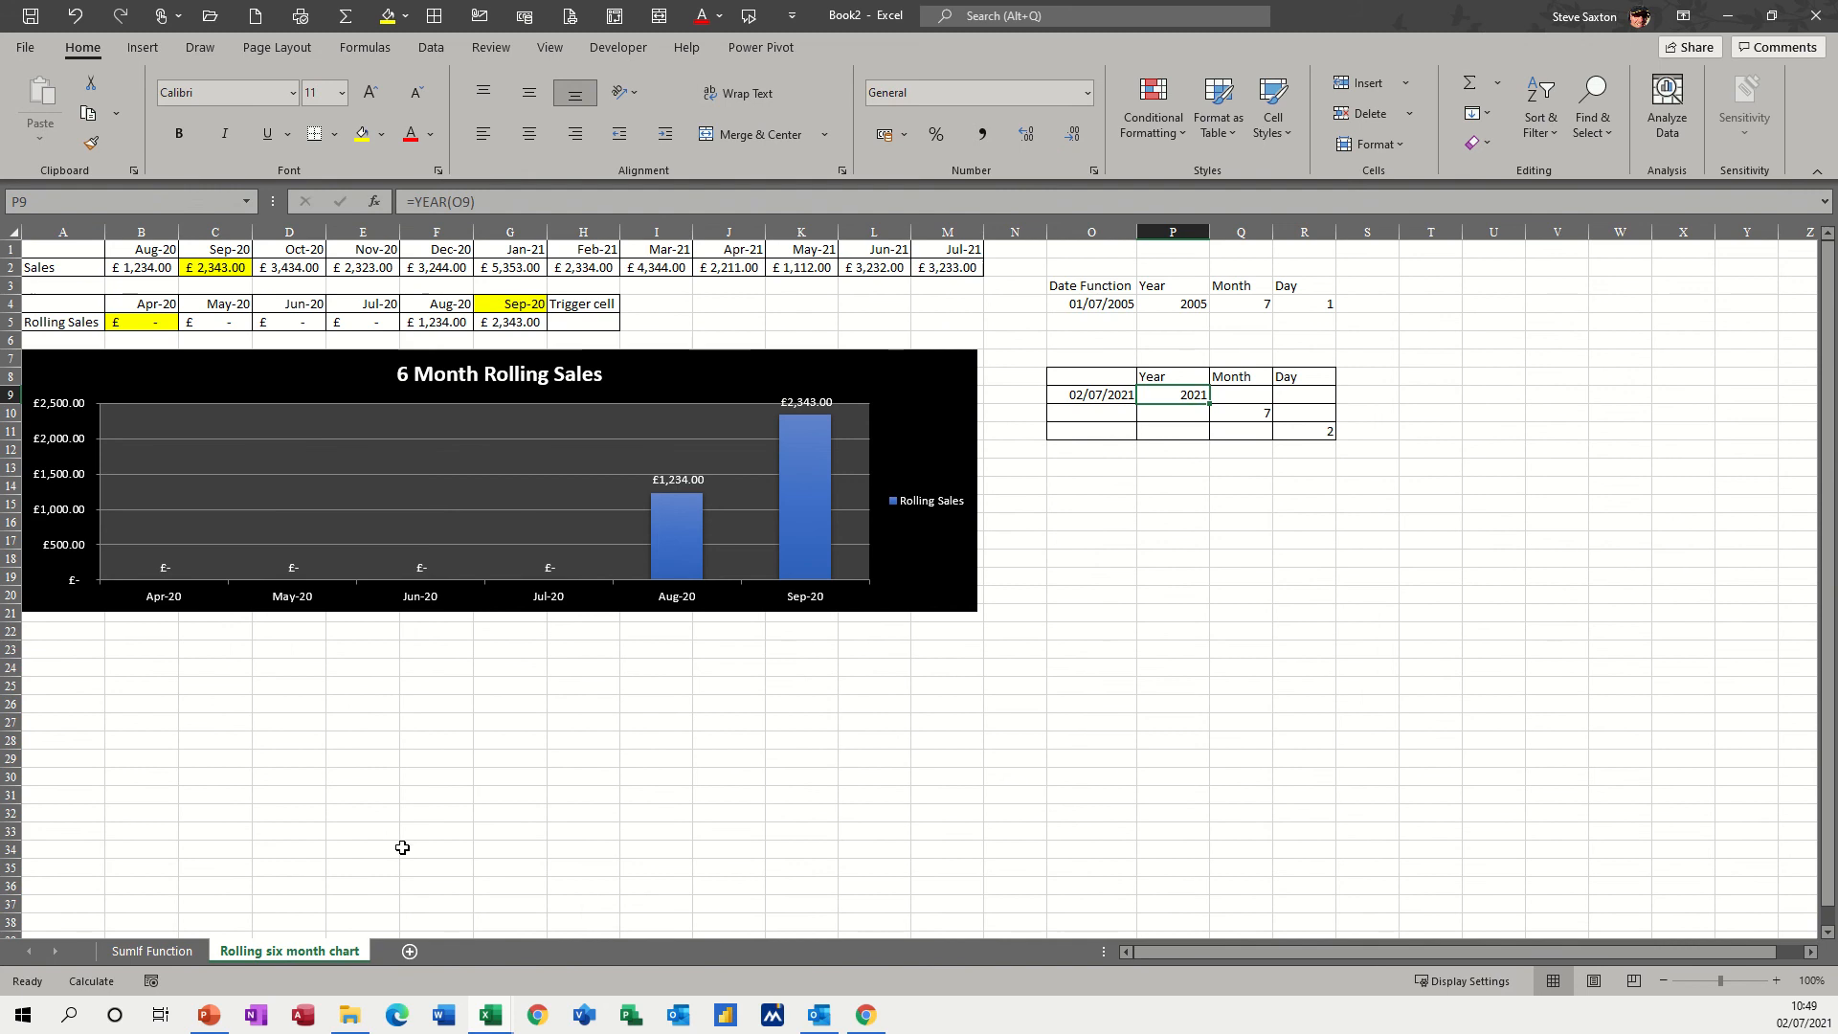
pyautogui.click(510, 302)
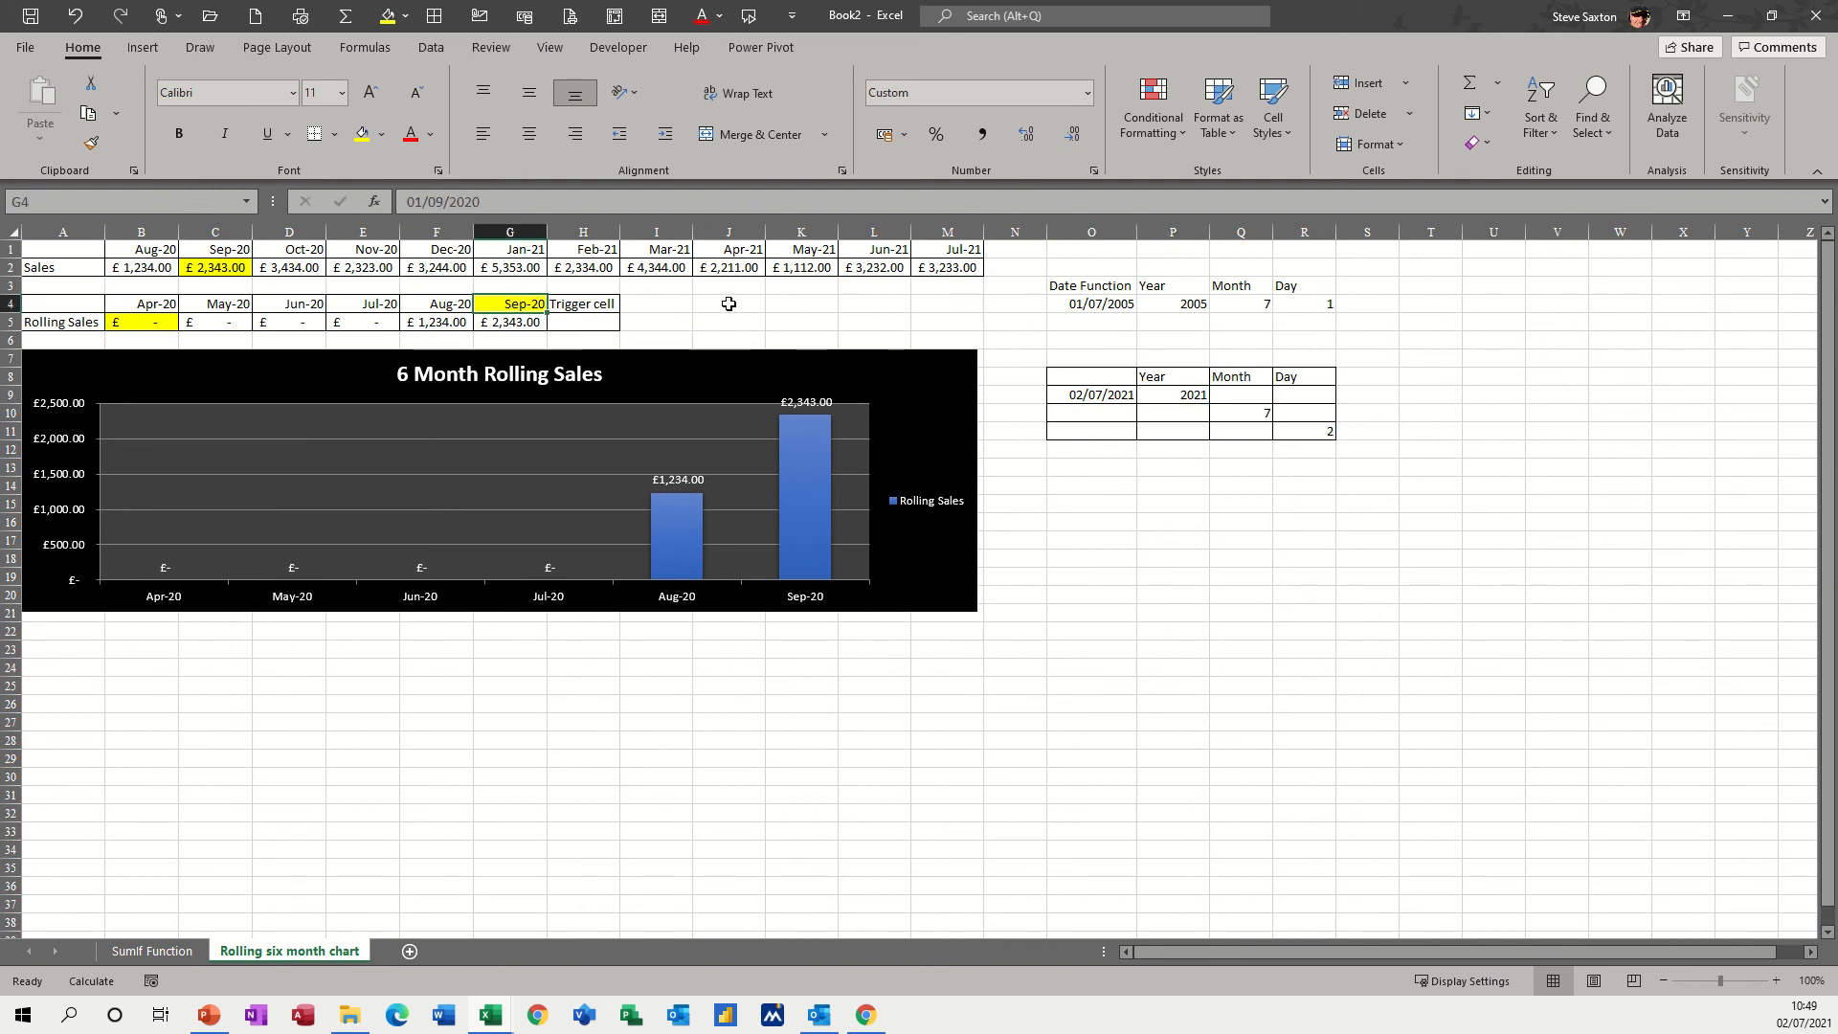
pyautogui.write('jan')
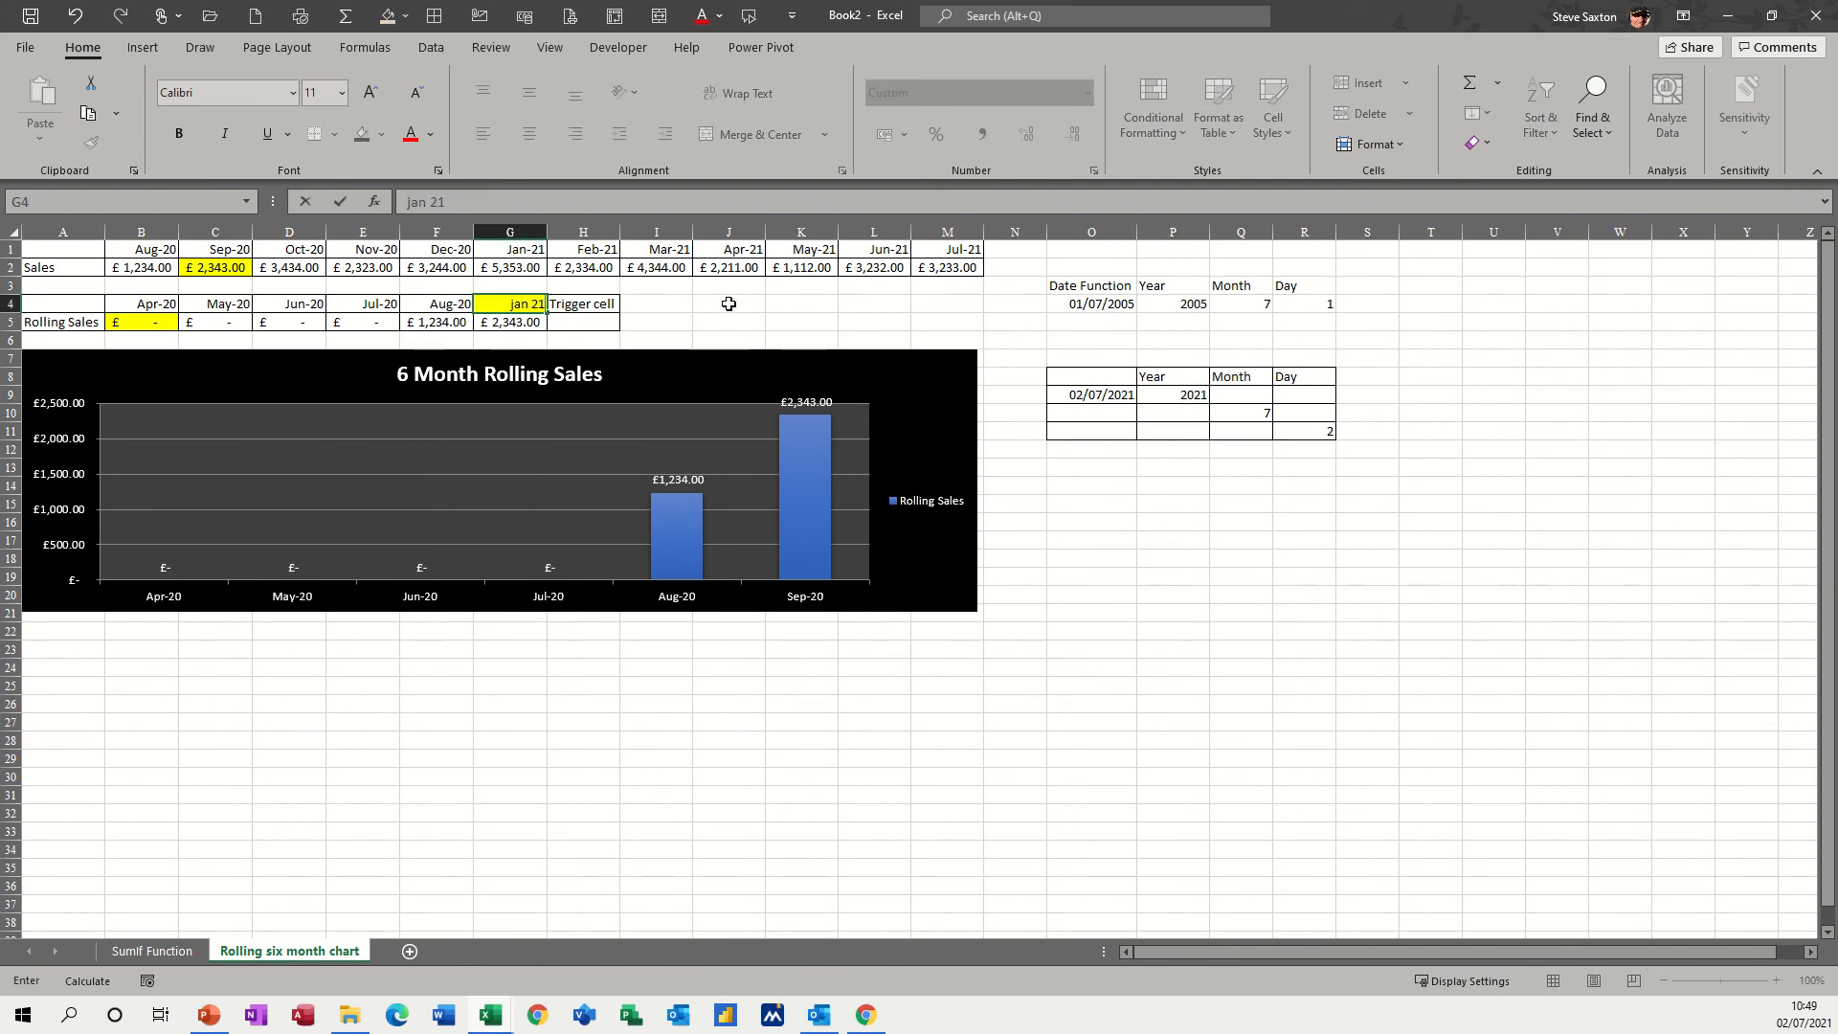
pyautogui.write(' 21')
pyautogui.press('Return')
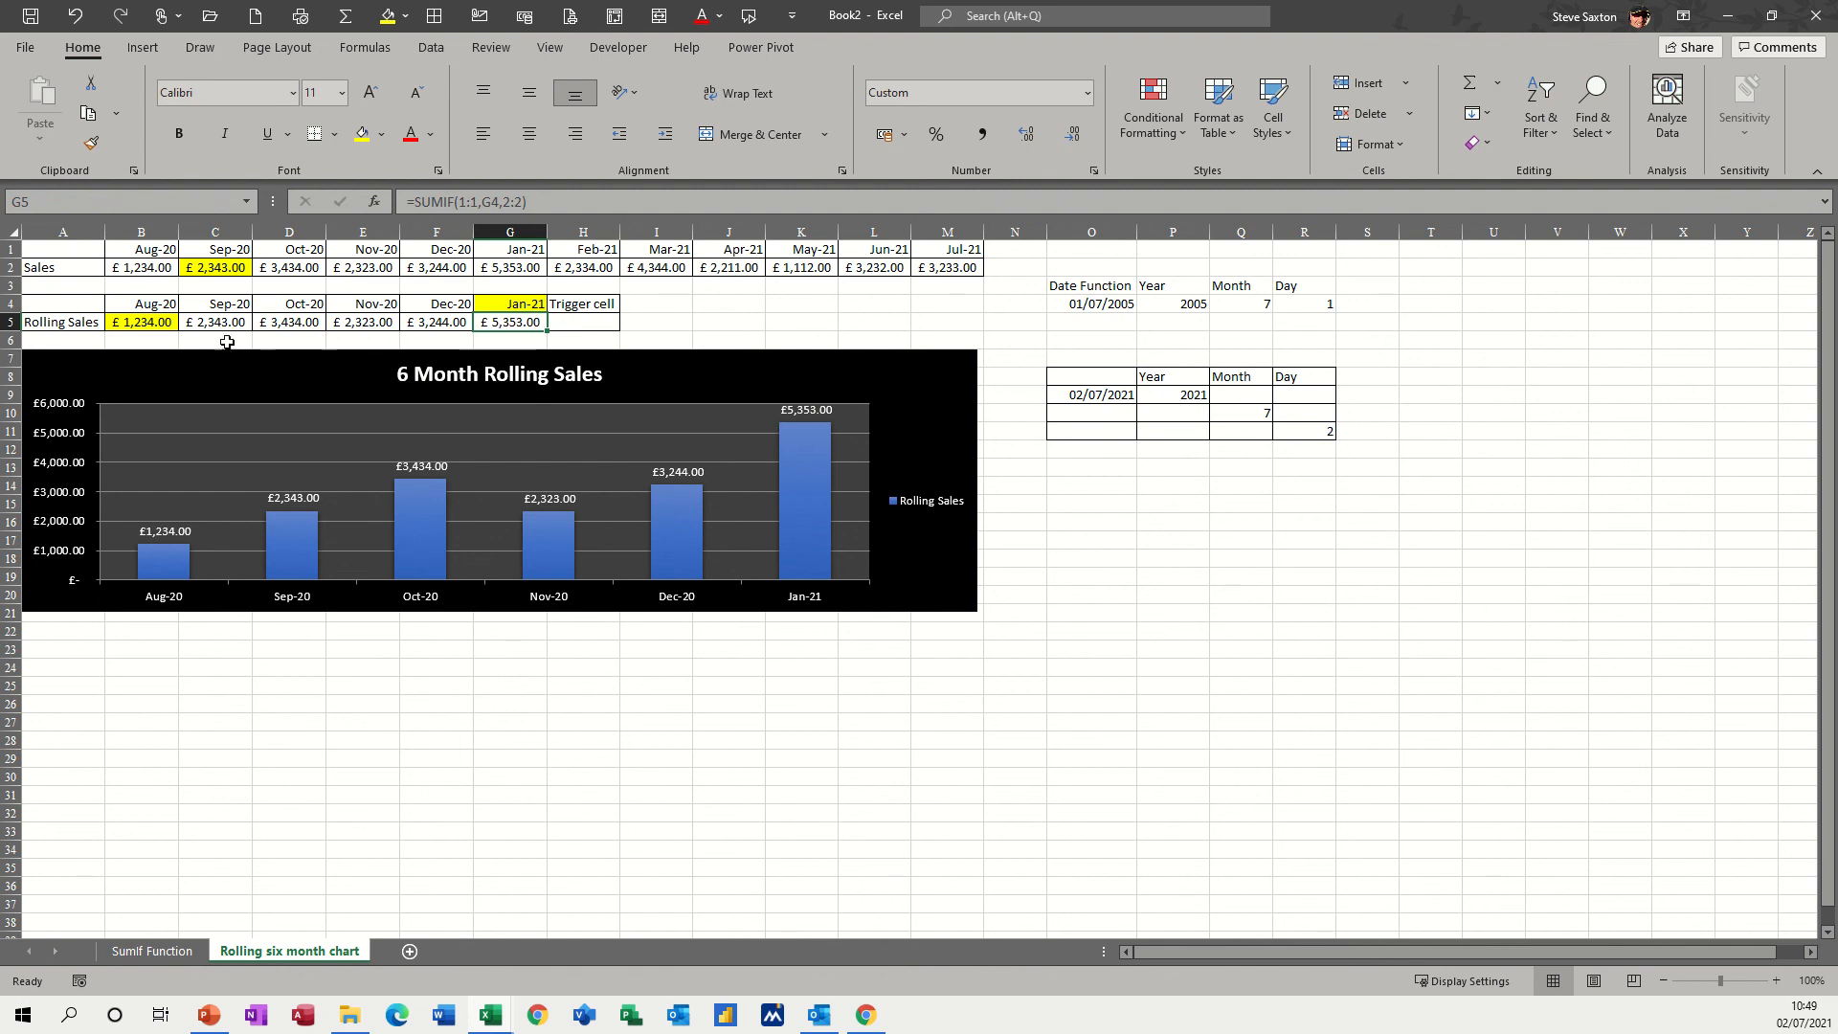
# - Inspect the SUMIF formula in B5 of the Rolling Sales row, and change the trigger month in G4 to jun
pyautogui.click(141, 323)
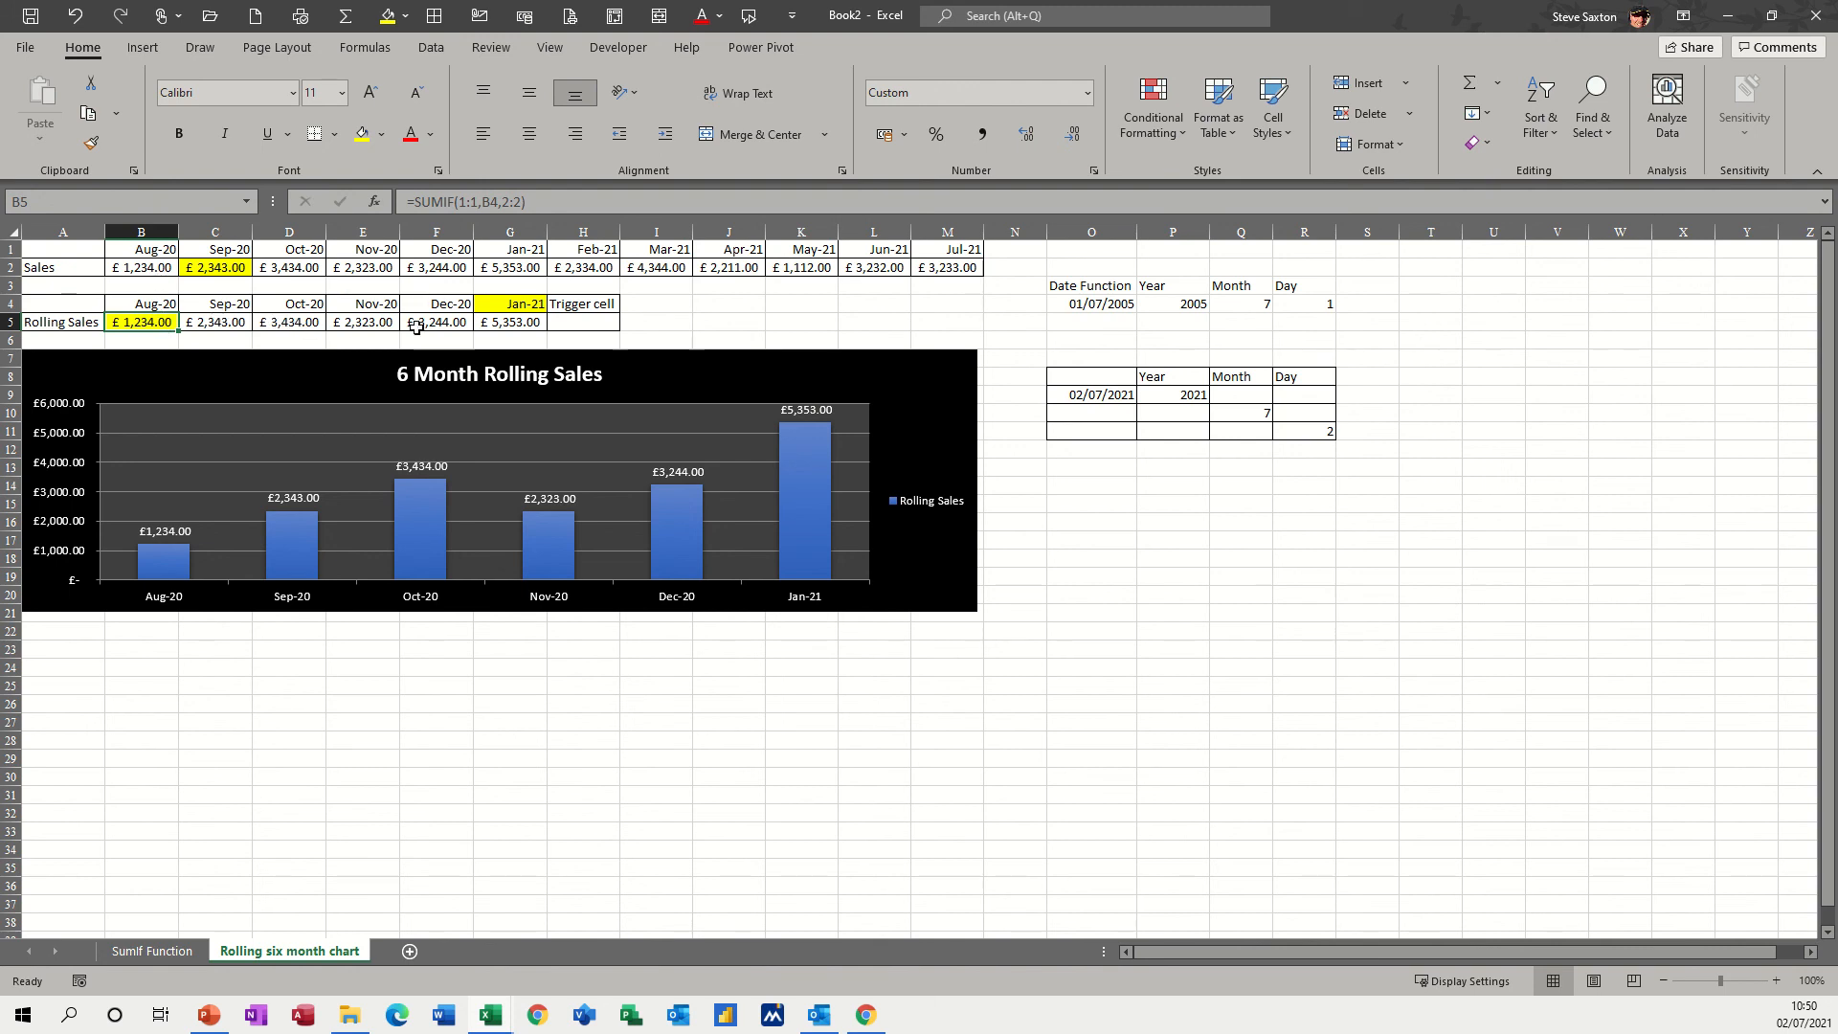
pyautogui.click(500, 304)
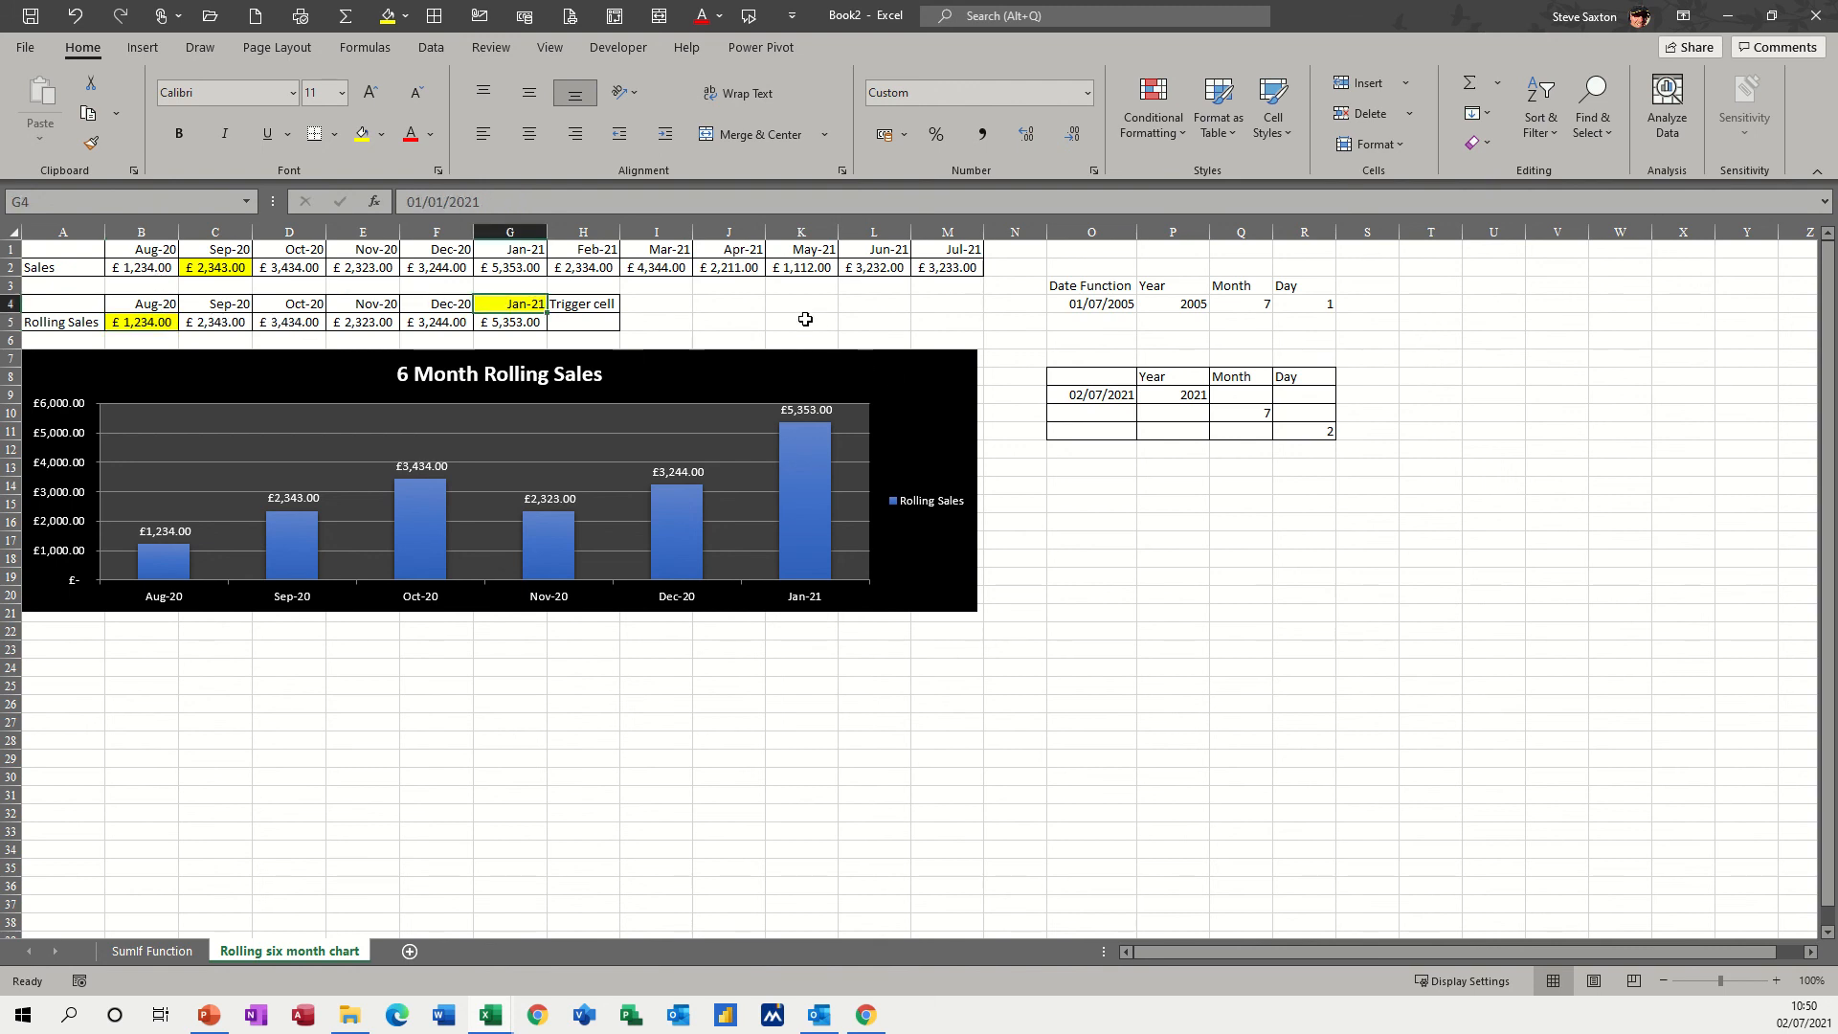
pyautogui.write('jun')
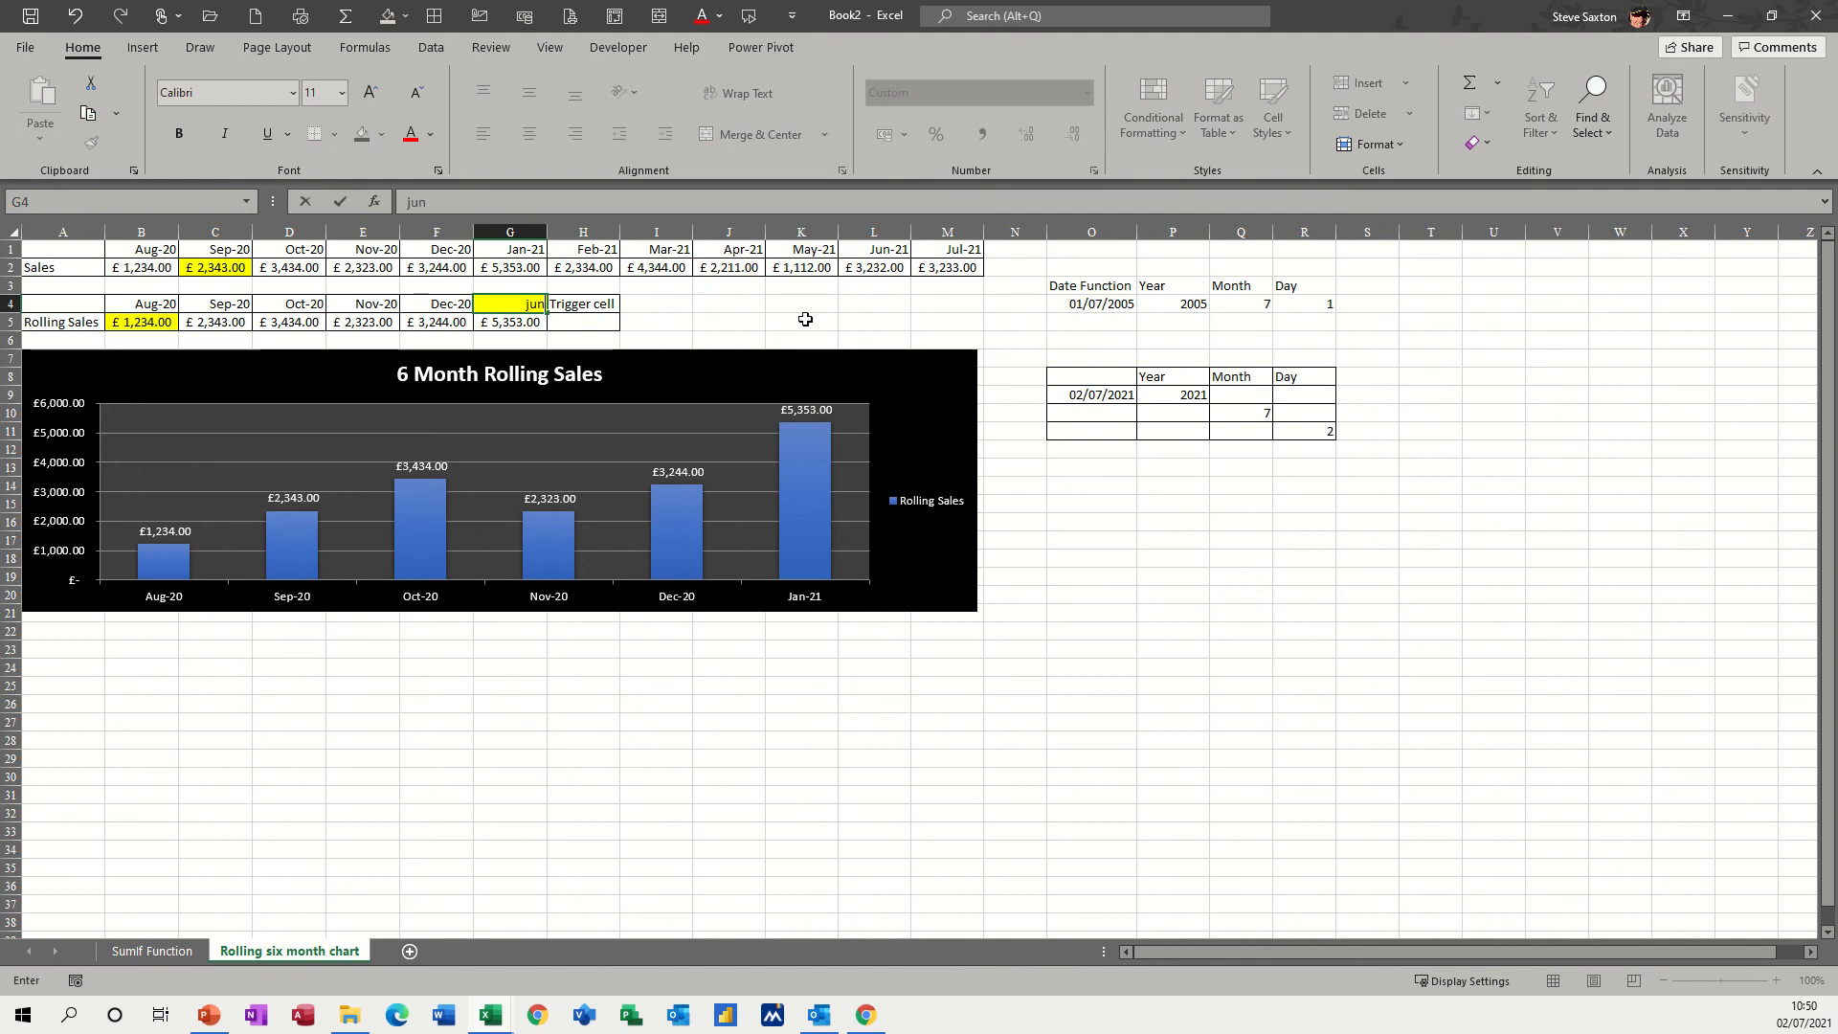
pyautogui.press('Return')
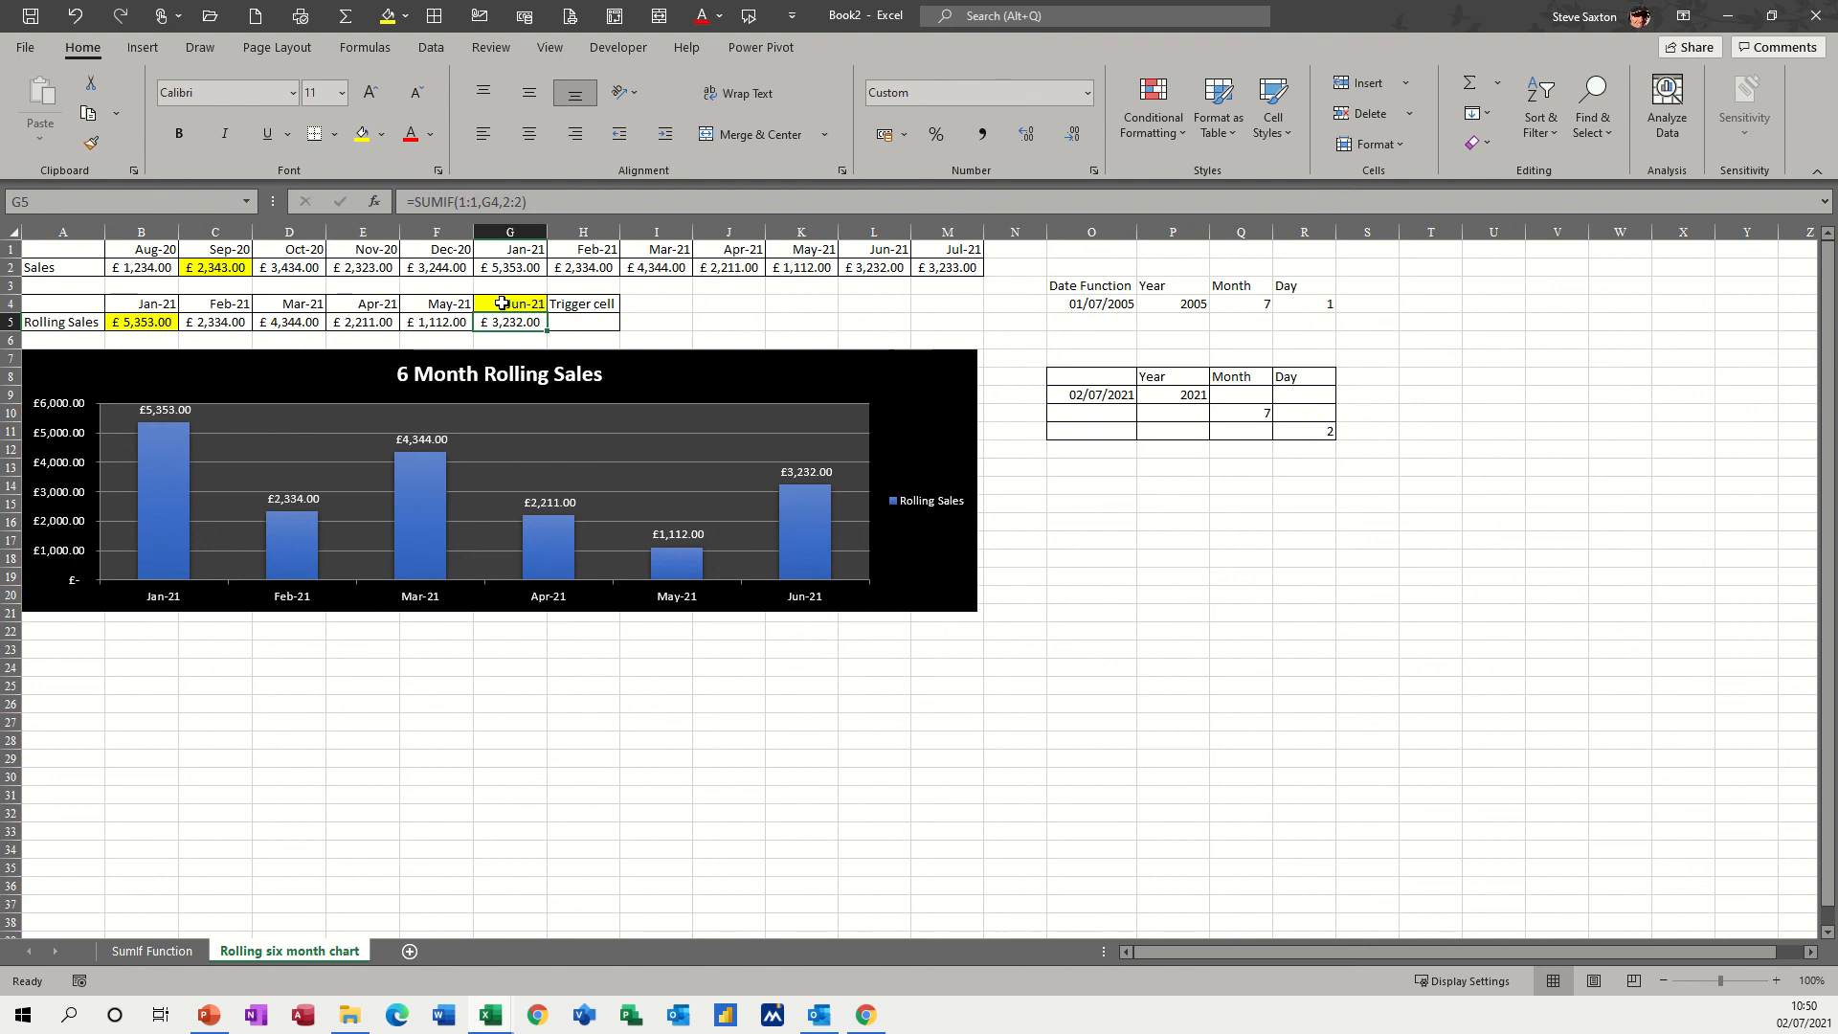
# - Examine the trigger date, the DATE formula in F4, the DATE, YEAR, MONTH and DAY examples in columns O to R, and the SUMIF in B5
pyautogui.click(507, 305)
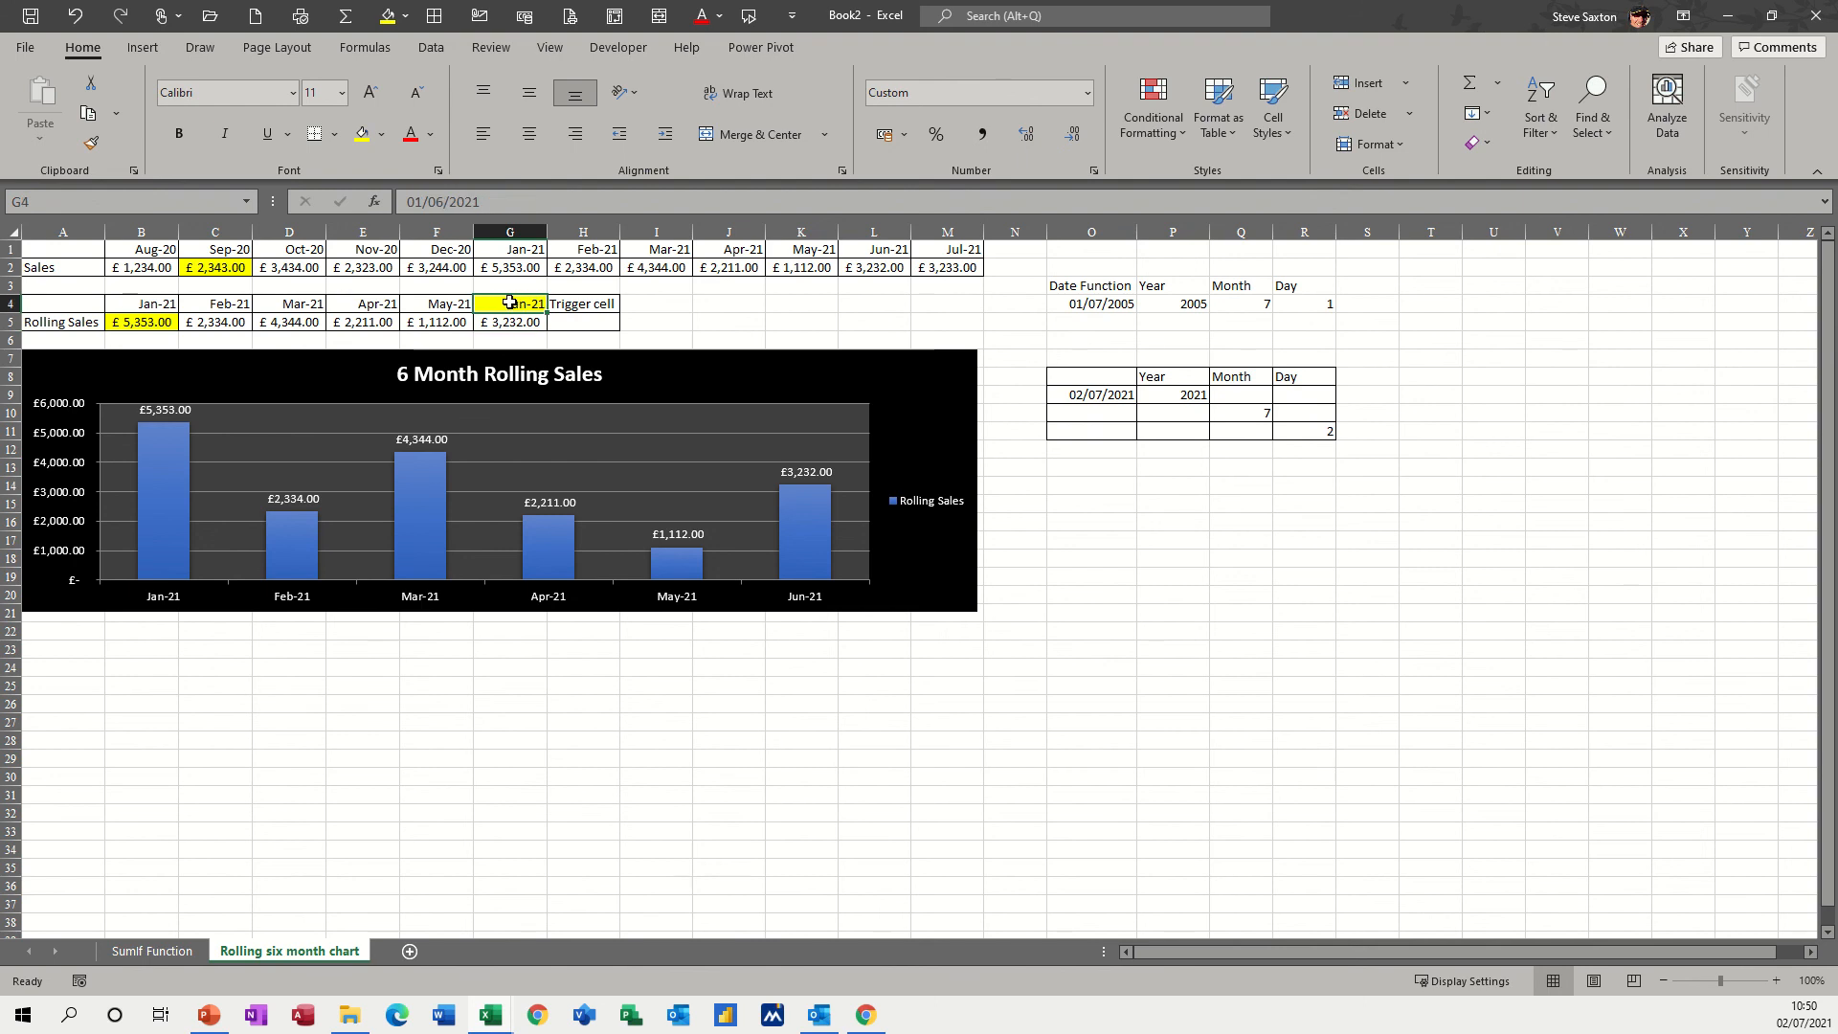
pyautogui.click(437, 303)
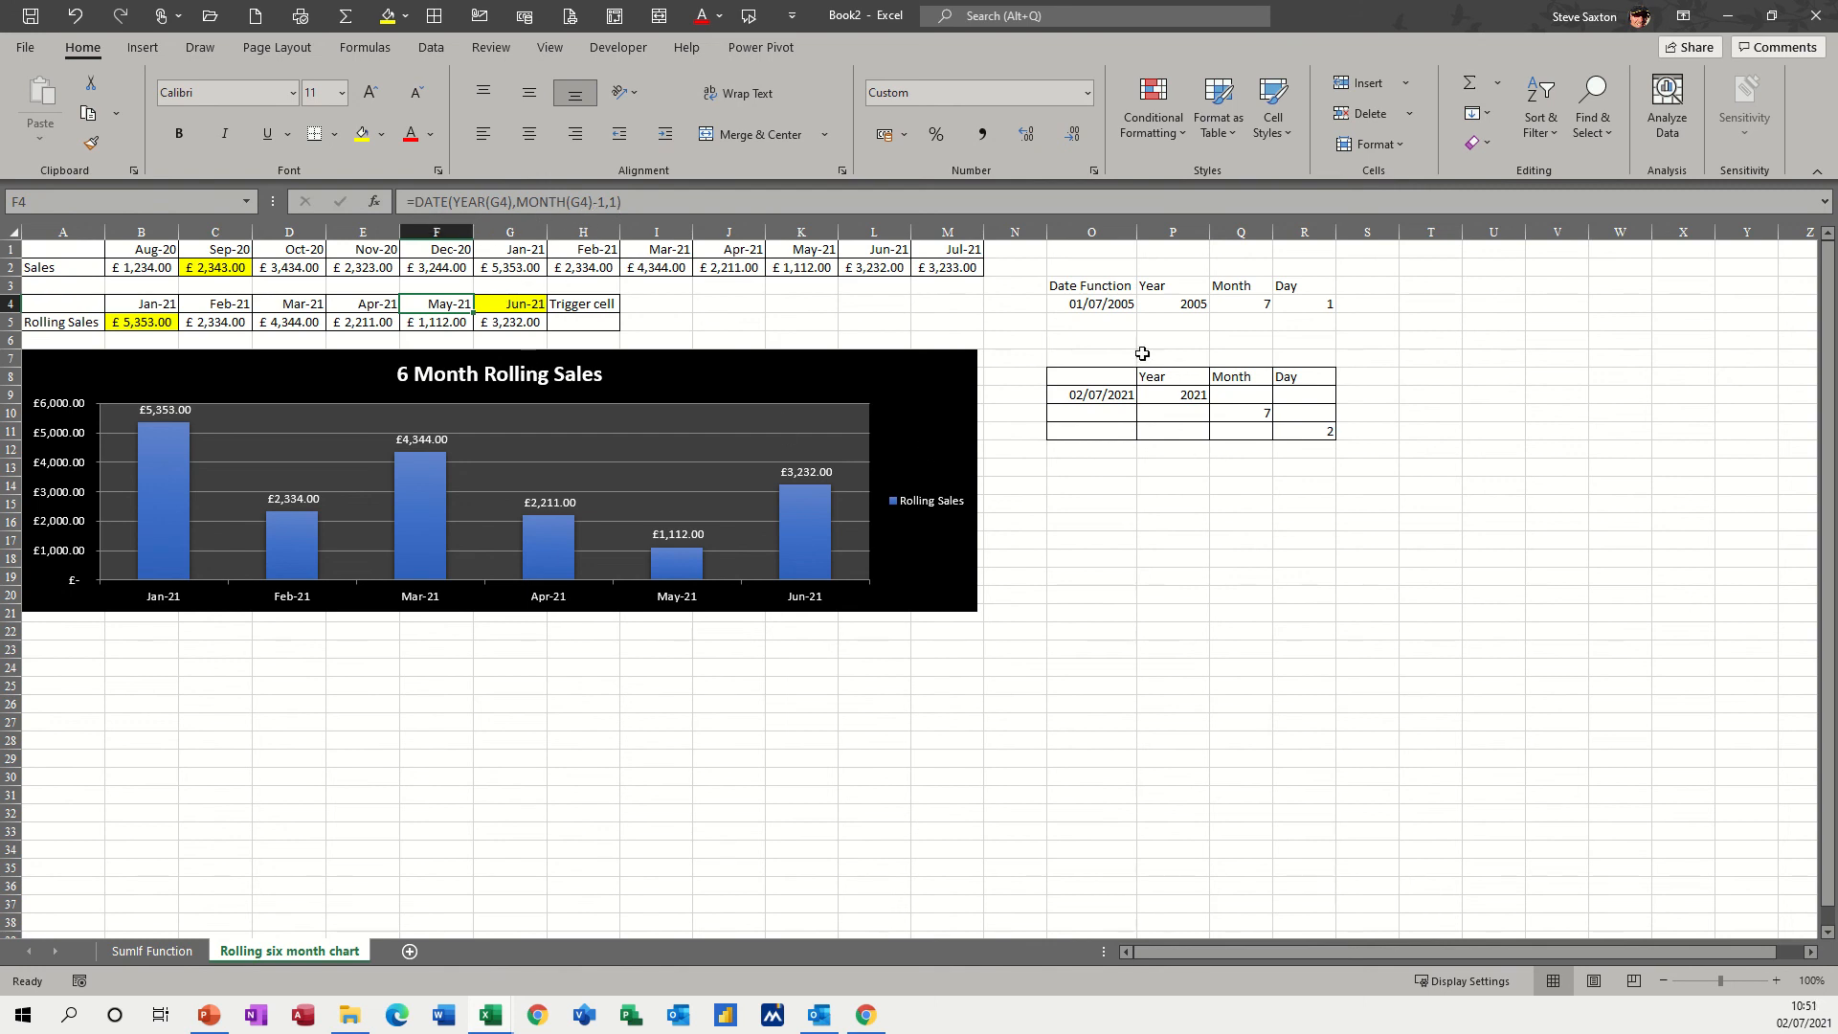
pyautogui.click(1076, 303)
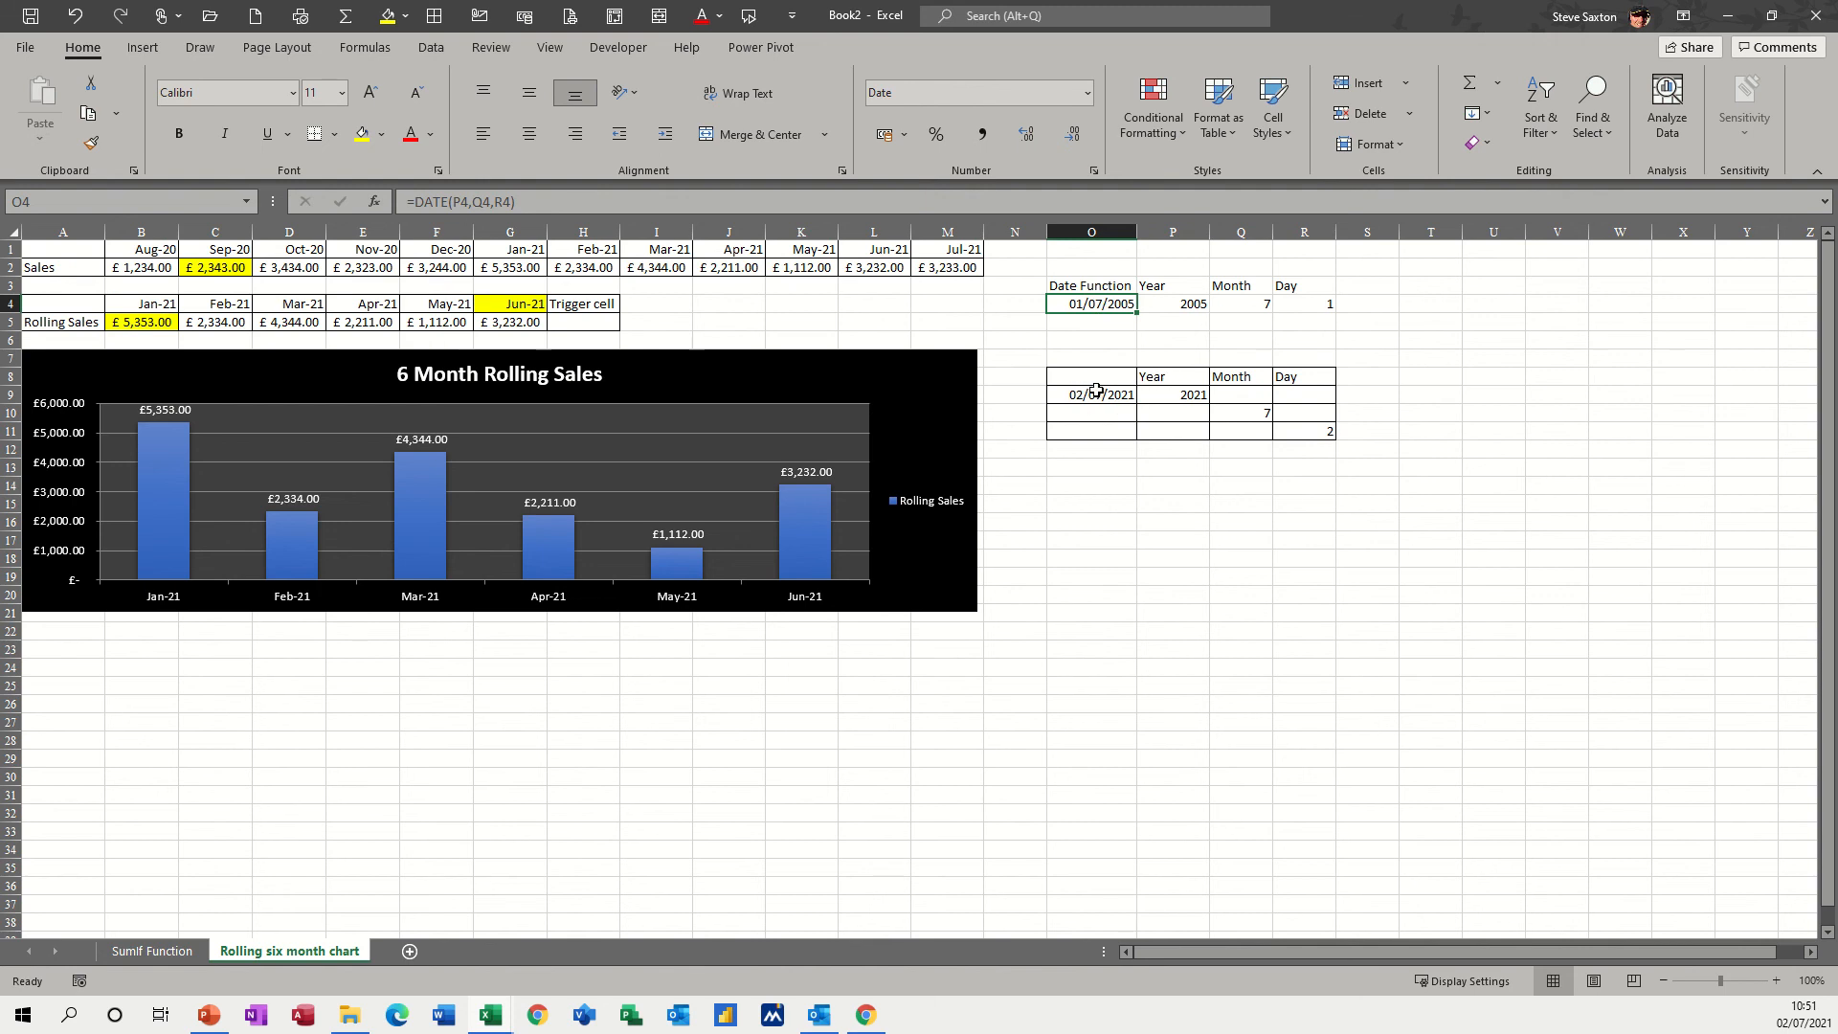
pyautogui.click(1164, 395)
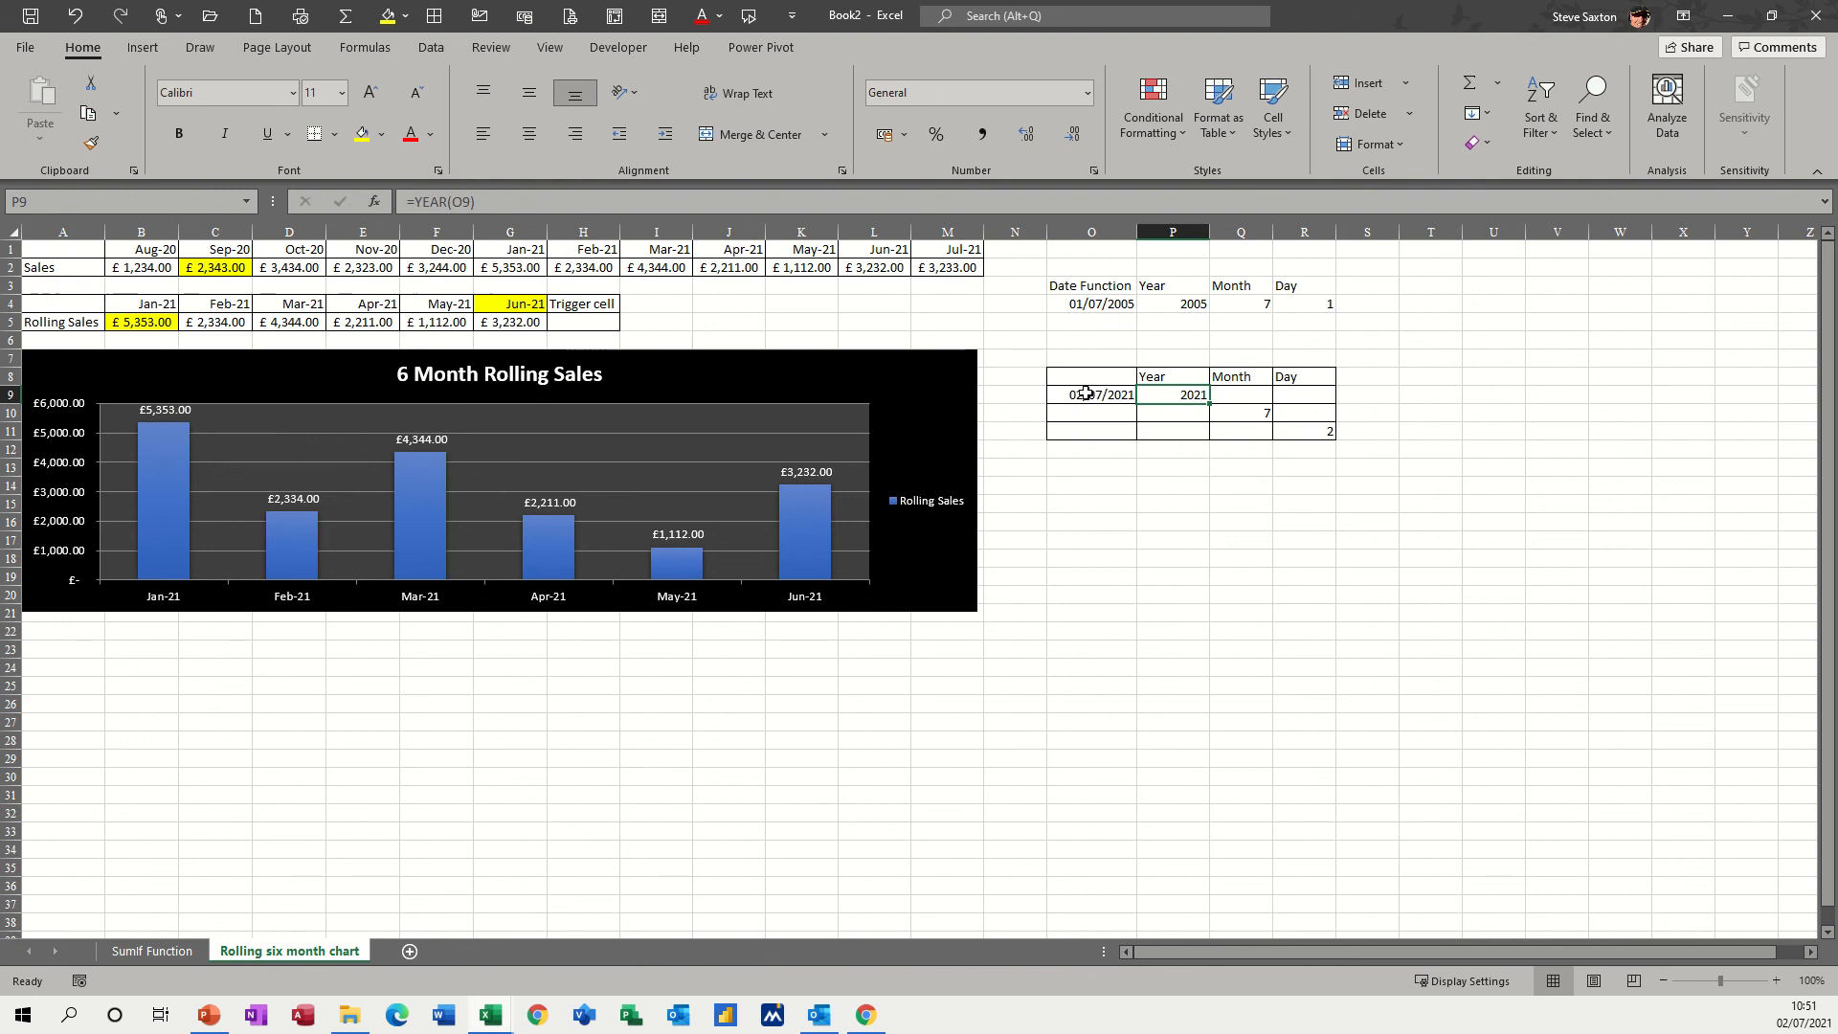
pyautogui.click(1233, 412)
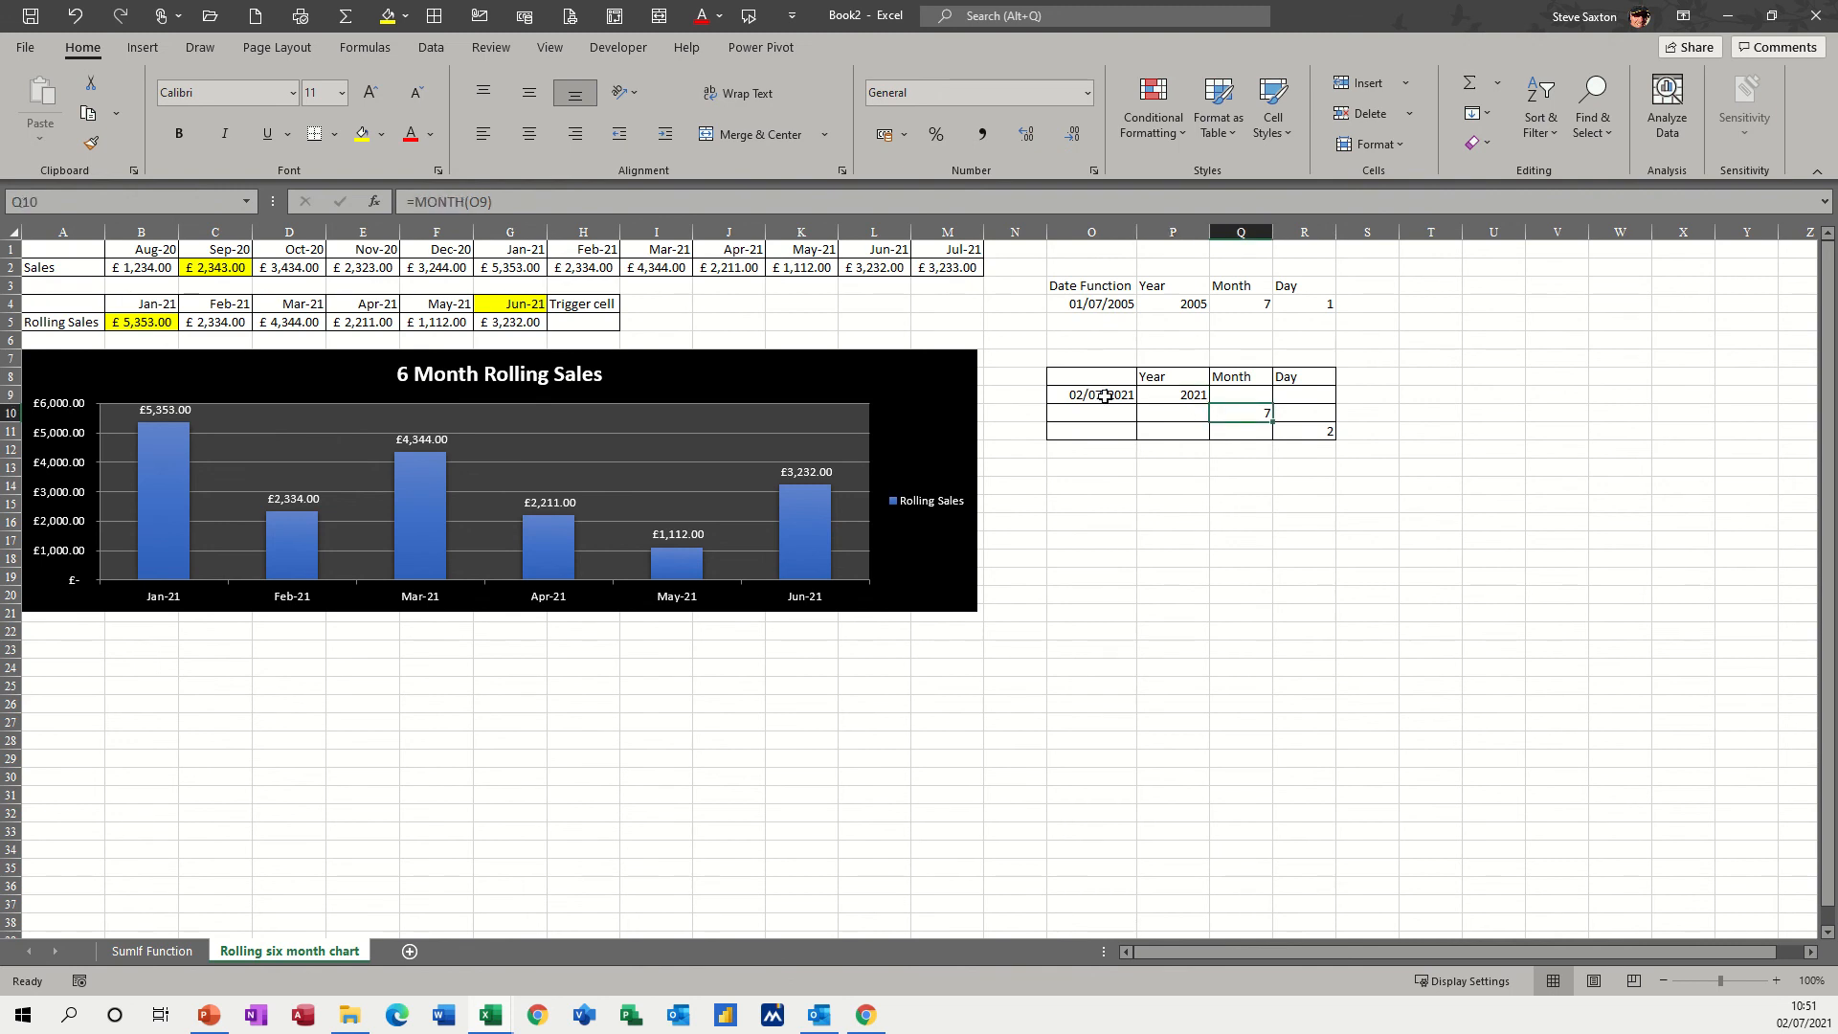
pyautogui.click(1295, 432)
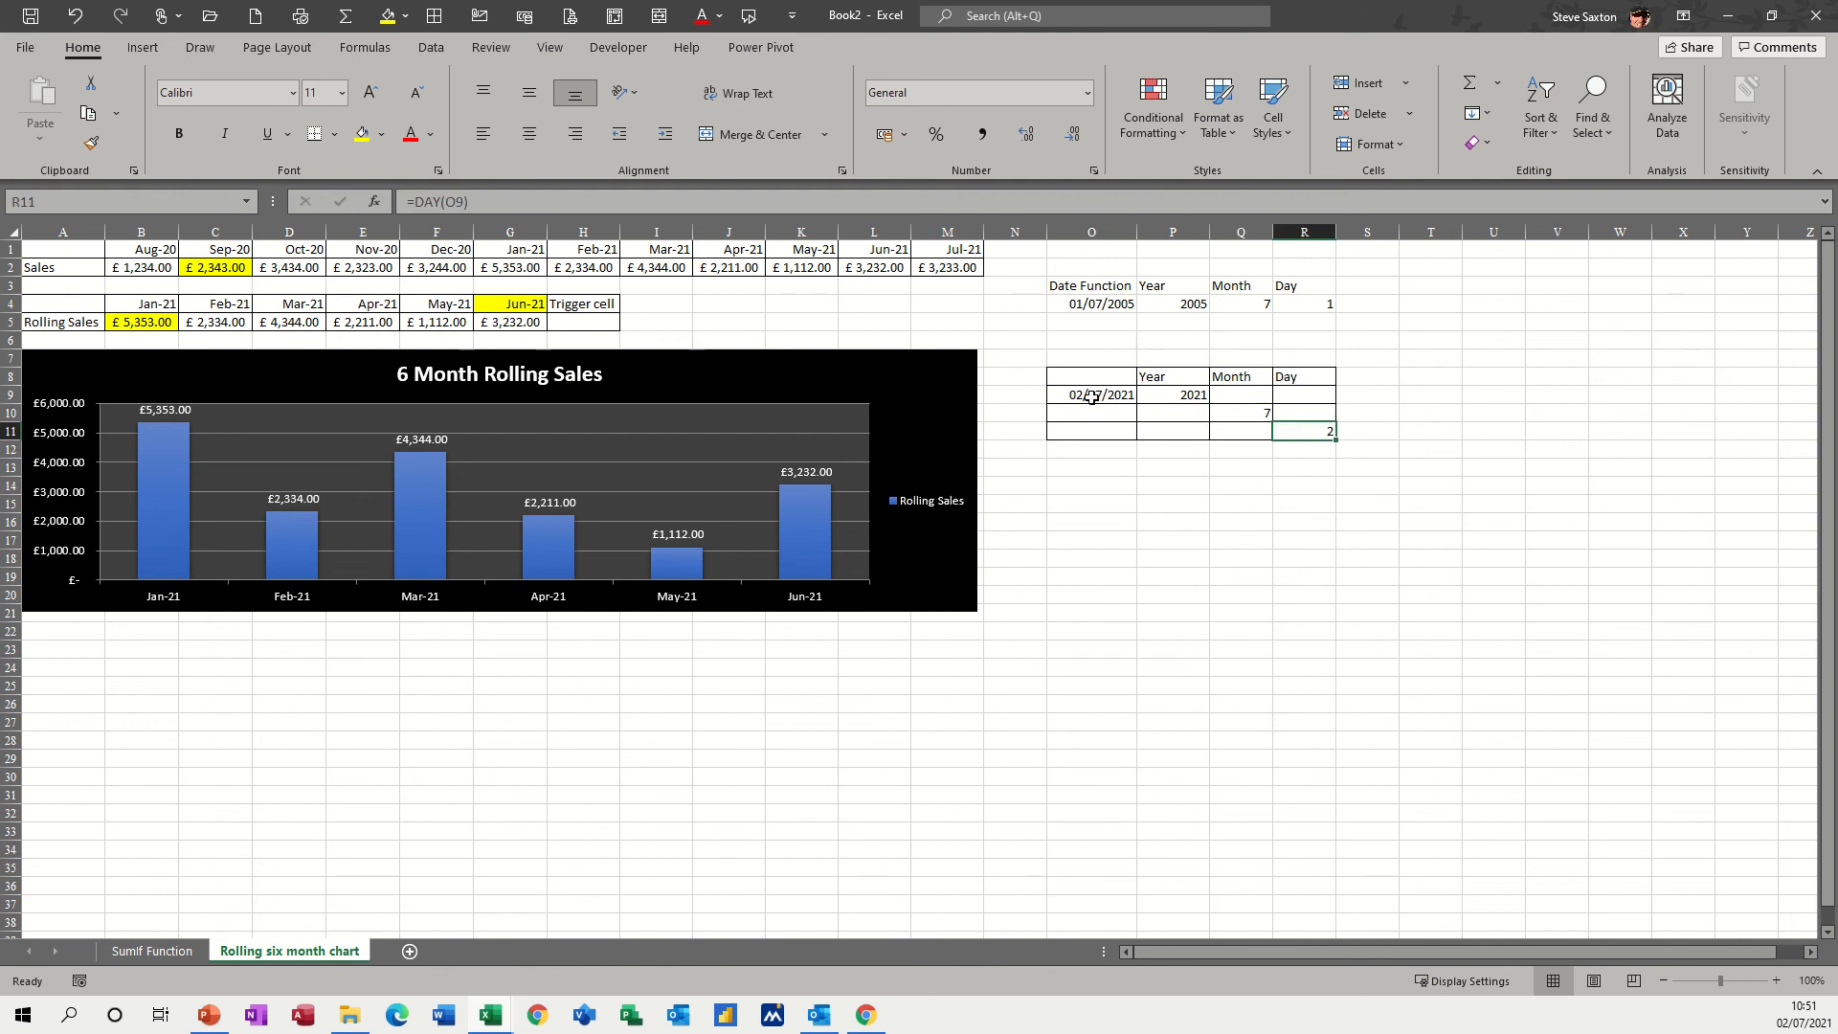
pyautogui.click(447, 303)
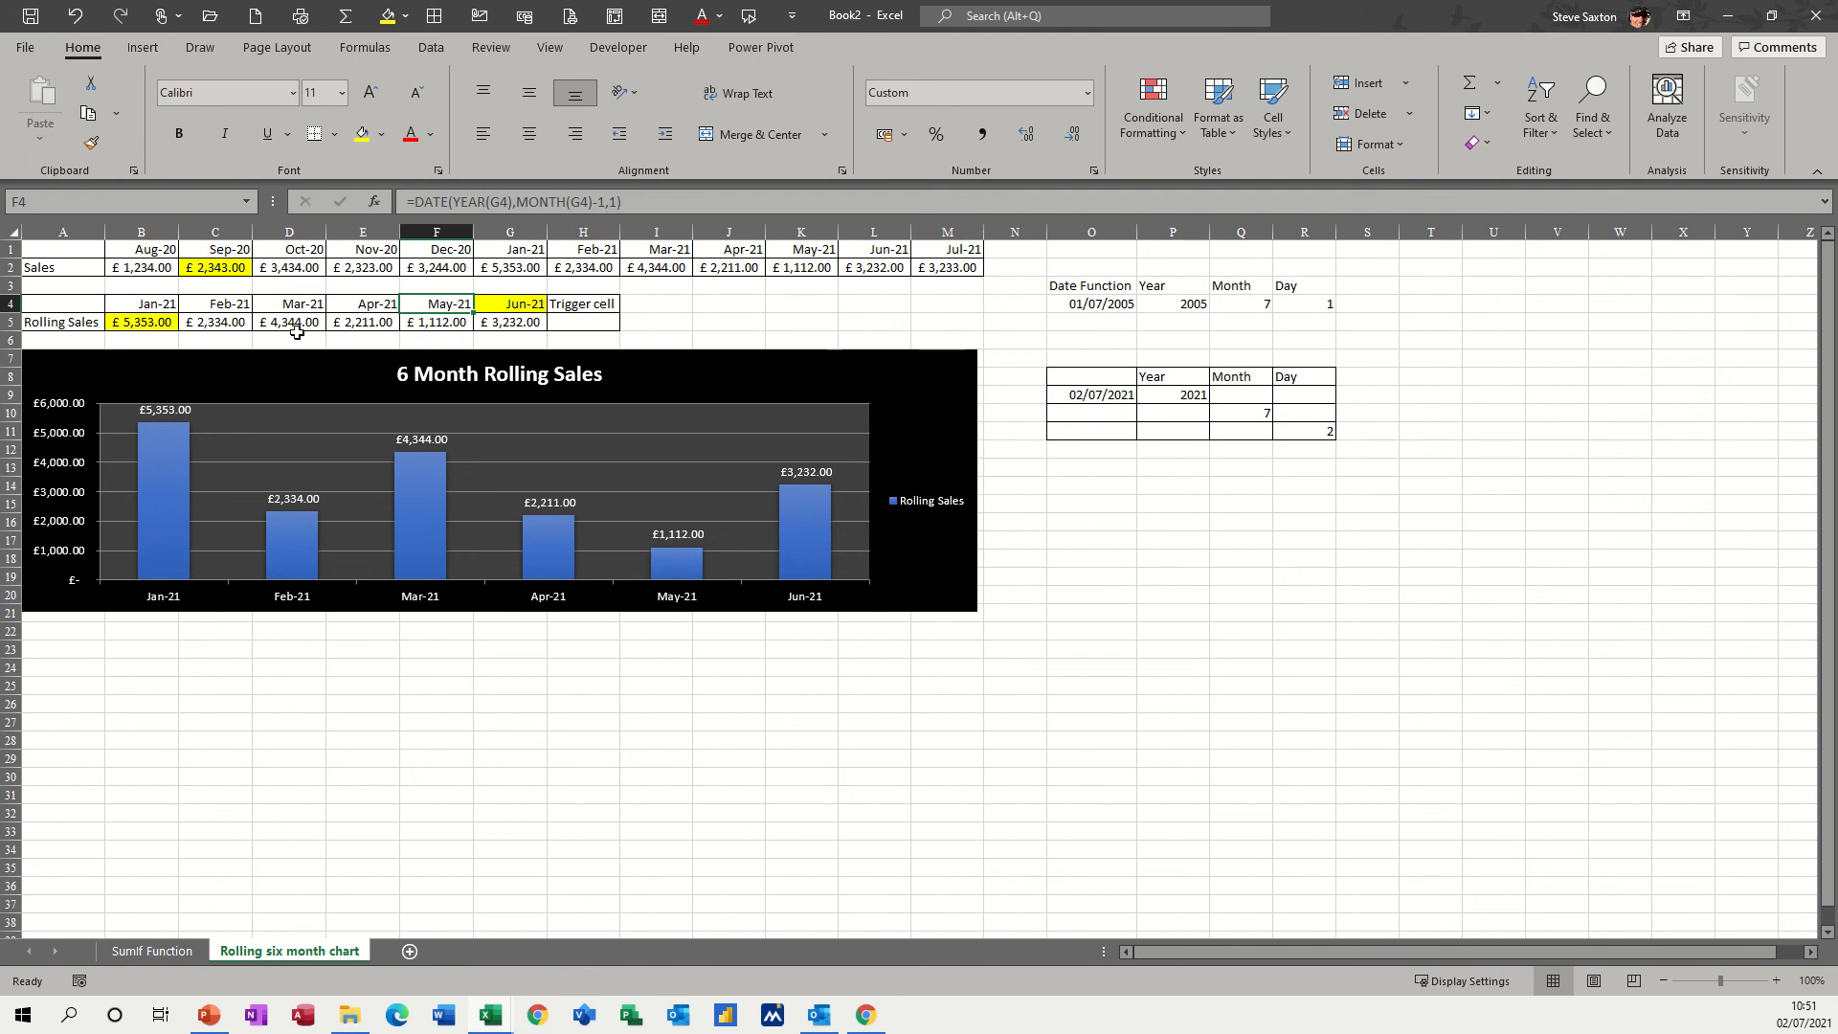
pyautogui.click(139, 324)
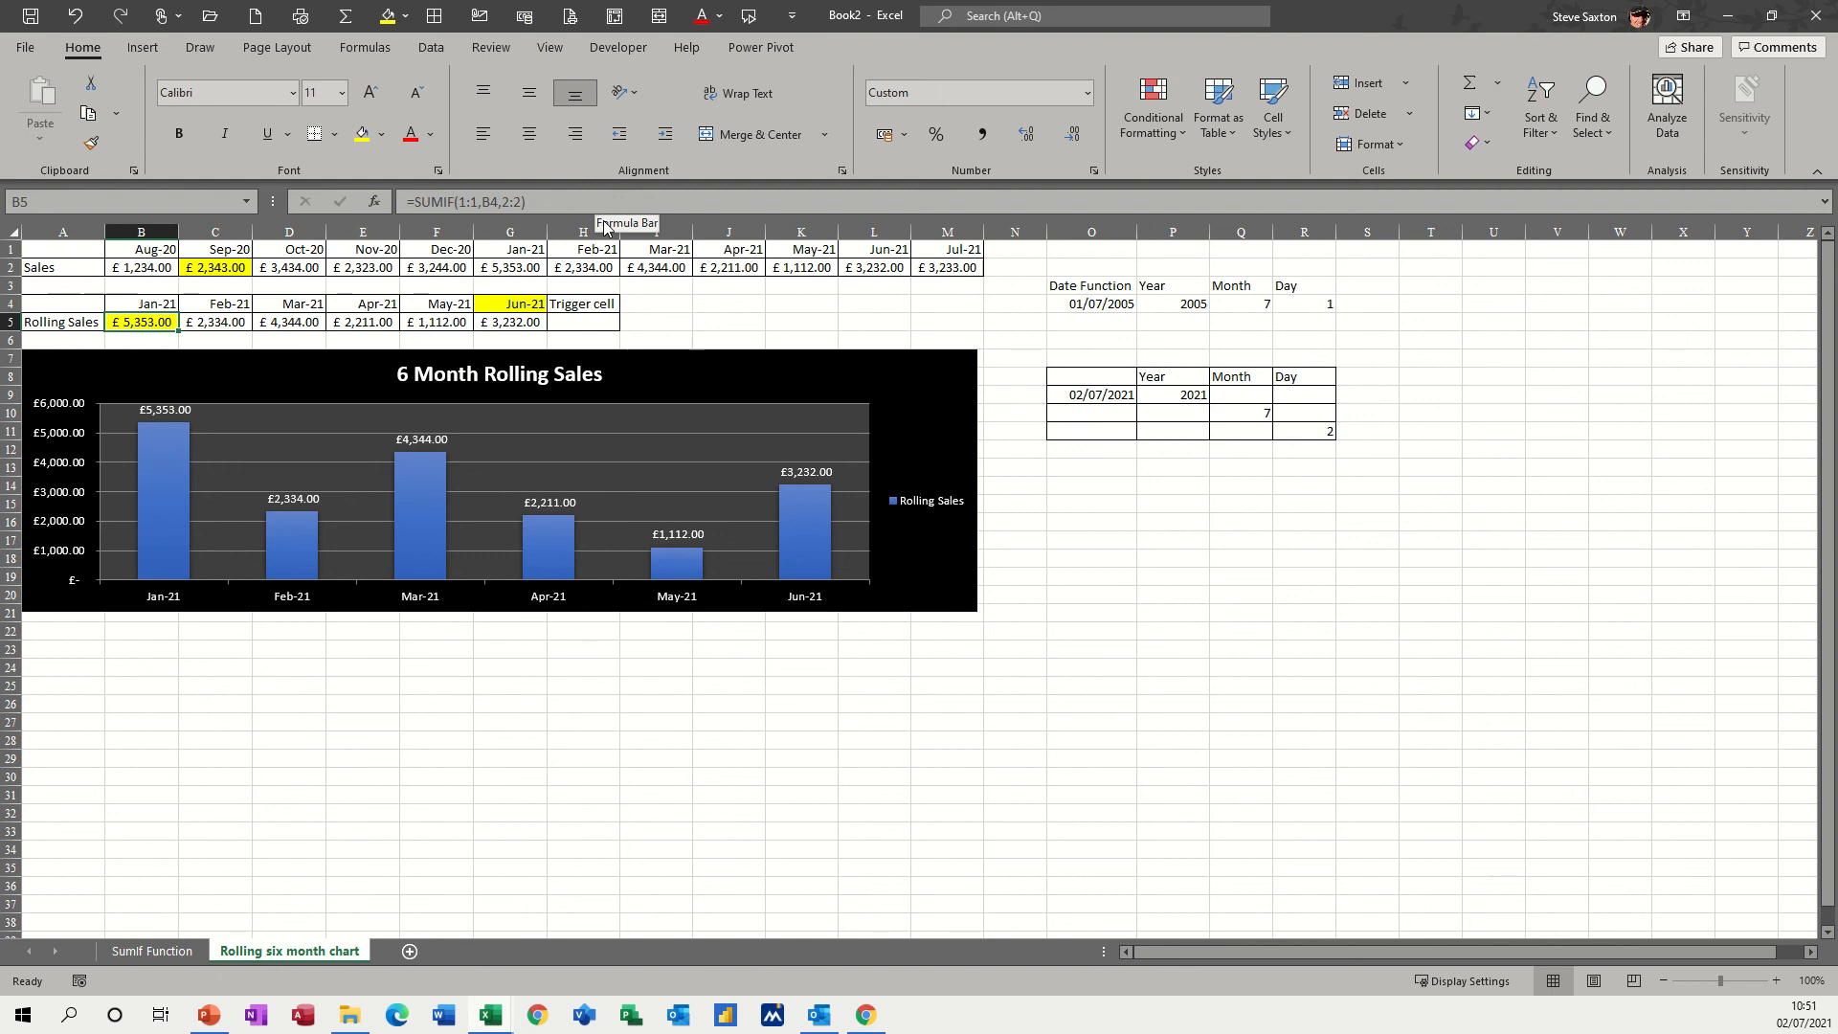